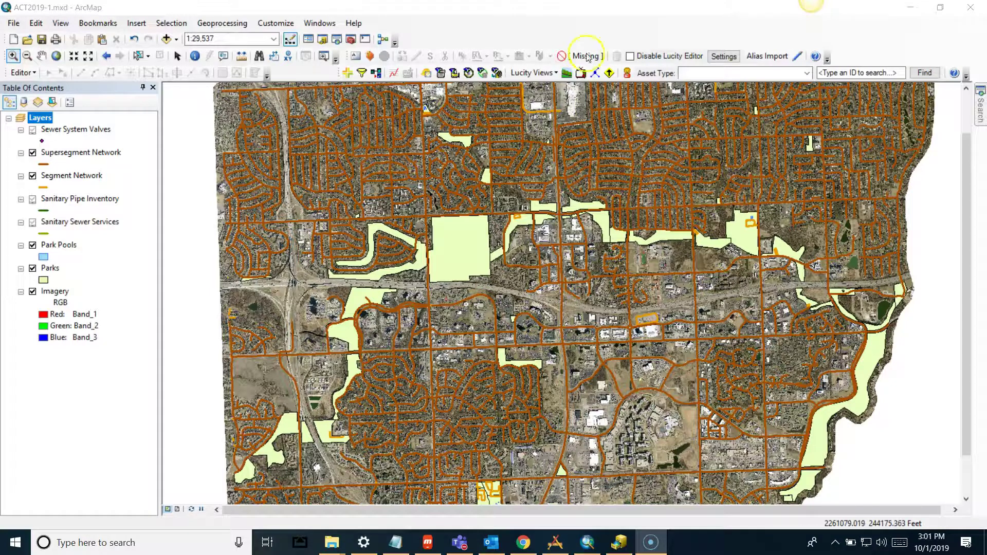
# Step: Switch to Lucity Administration and examine the DEFAULT entry in the GIS connection strings
pyautogui.click(910, 8)
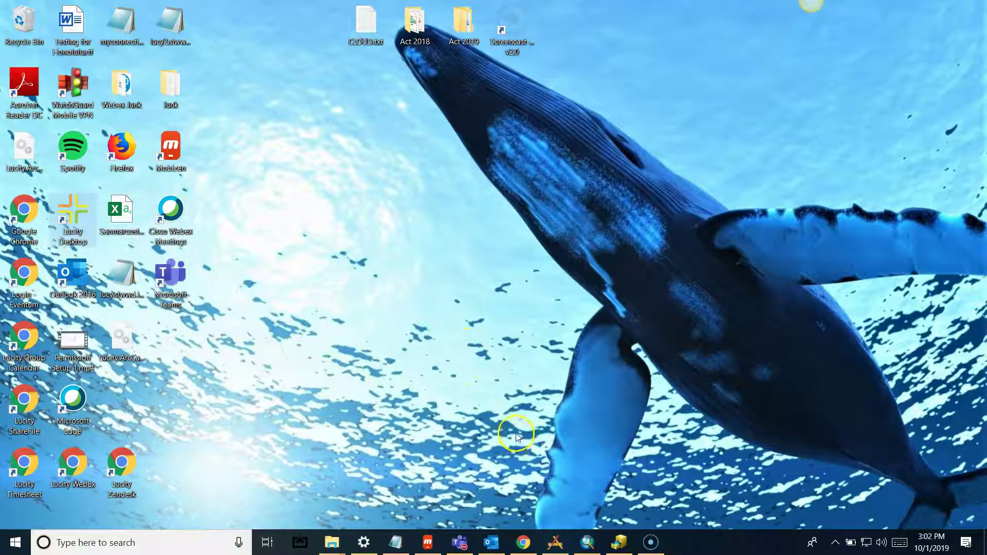
pyautogui.click(555, 542)
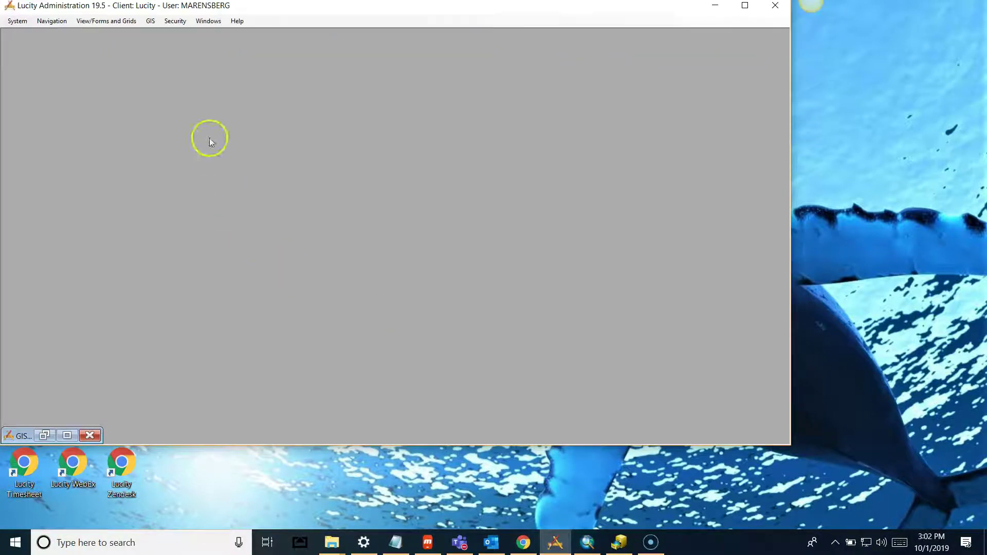
pyautogui.click(150, 21)
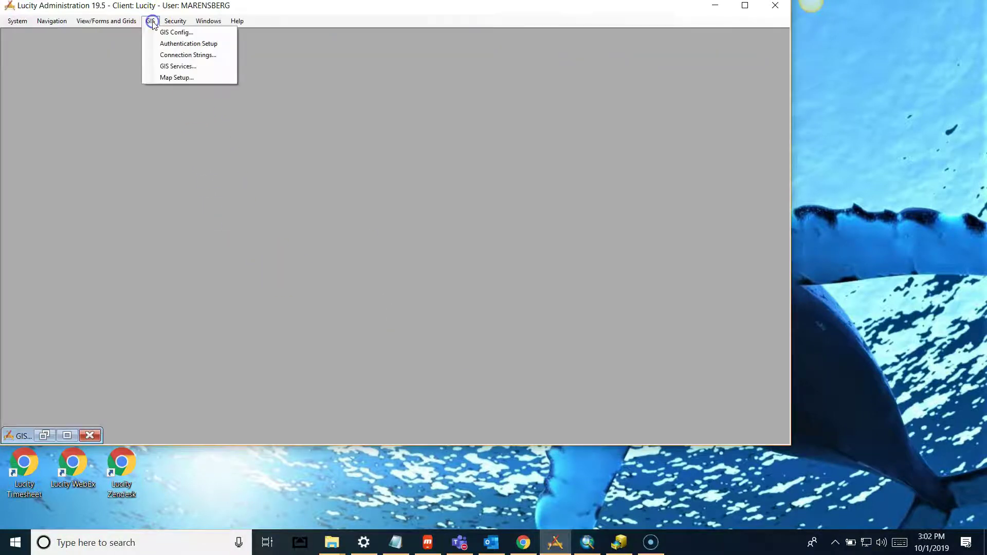
pyautogui.click(172, 55)
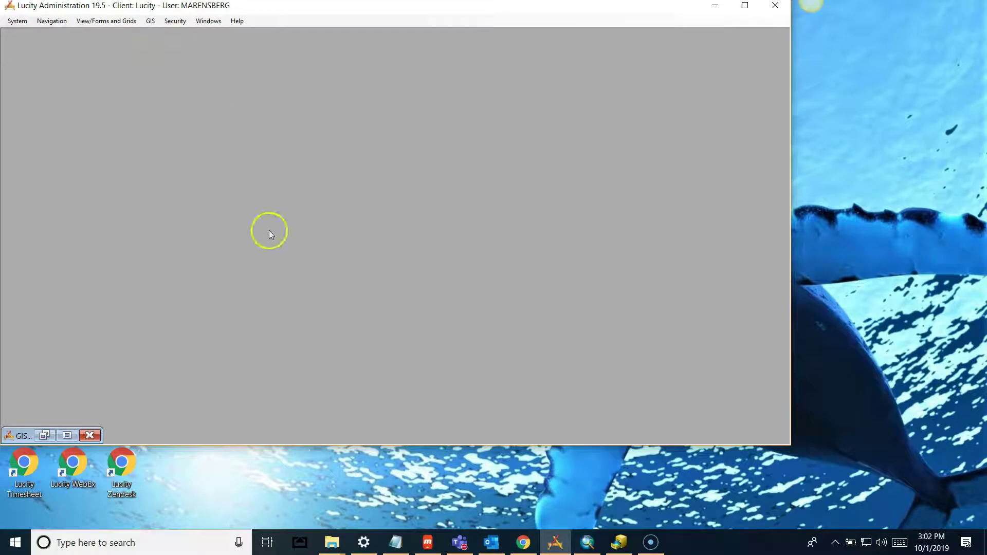
pyautogui.click(60, 436)
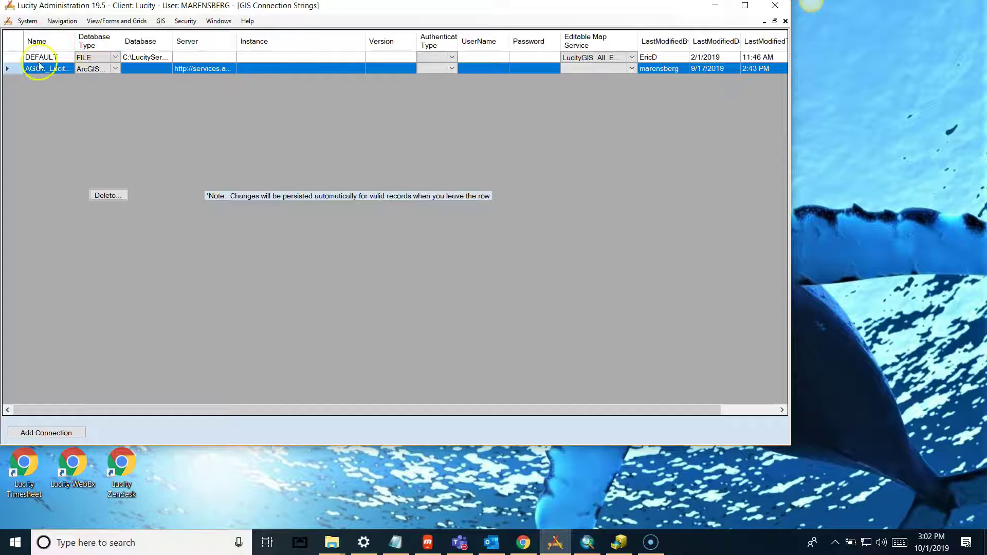
pyautogui.click(14, 58)
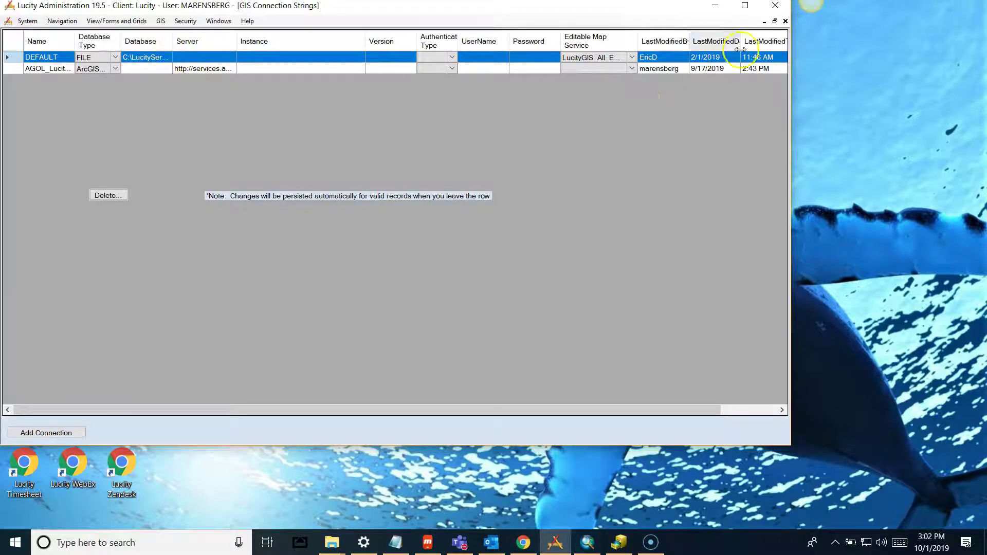
pyautogui.click(716, 6)
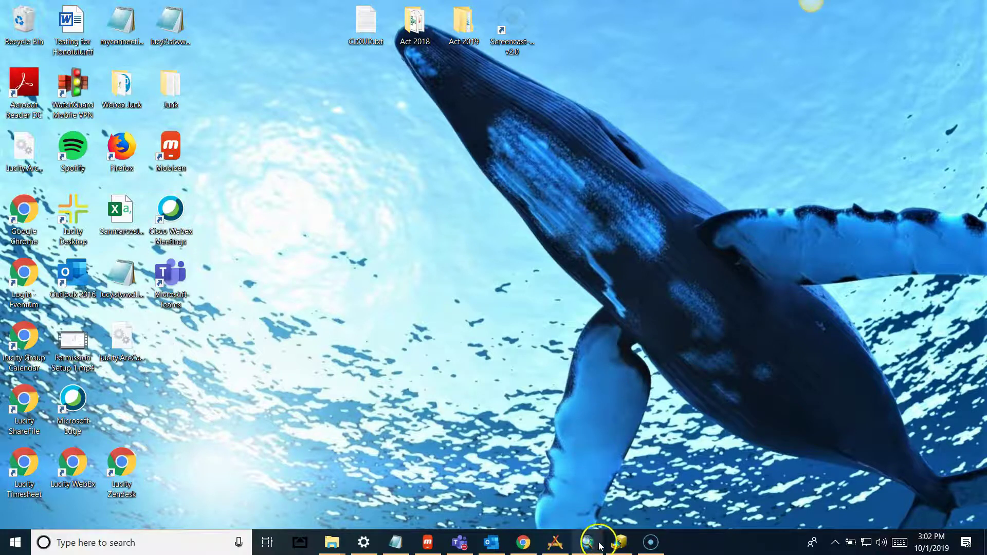
# Step: Switch to ArcCatalog and examine the DEFAULT connection and its feature class mappings in the Lucity Geodatabase Configuration
pyautogui.click(615, 544)
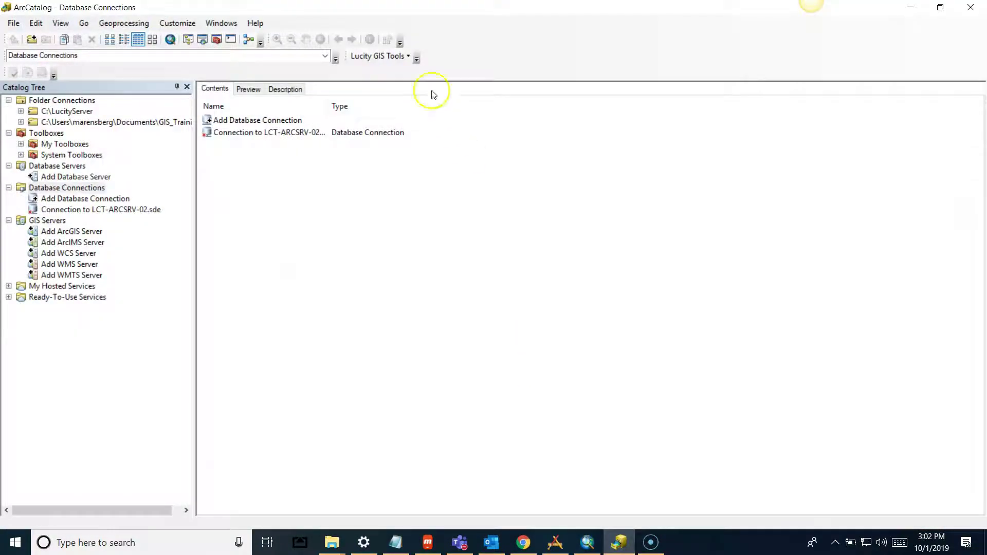
pyautogui.click(399, 57)
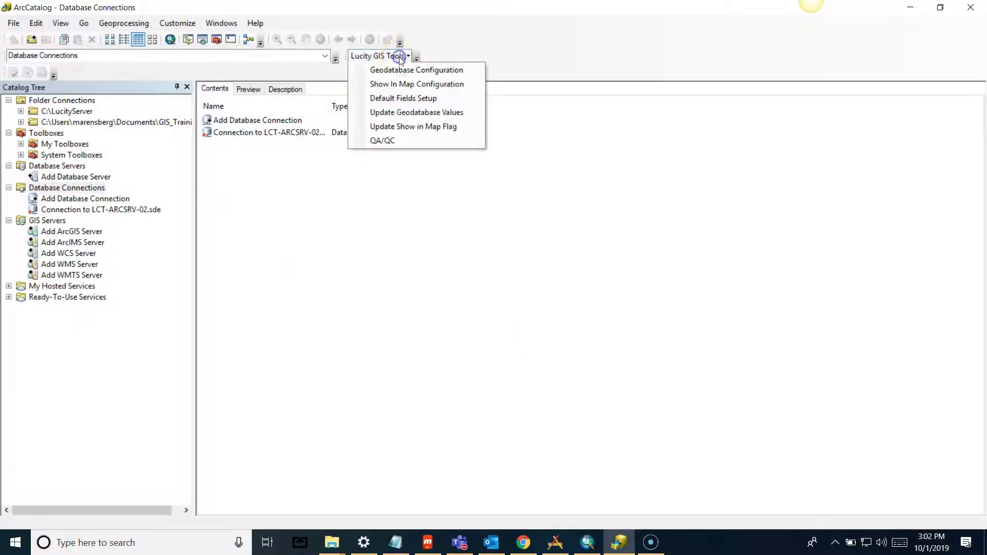
pyautogui.click(405, 71)
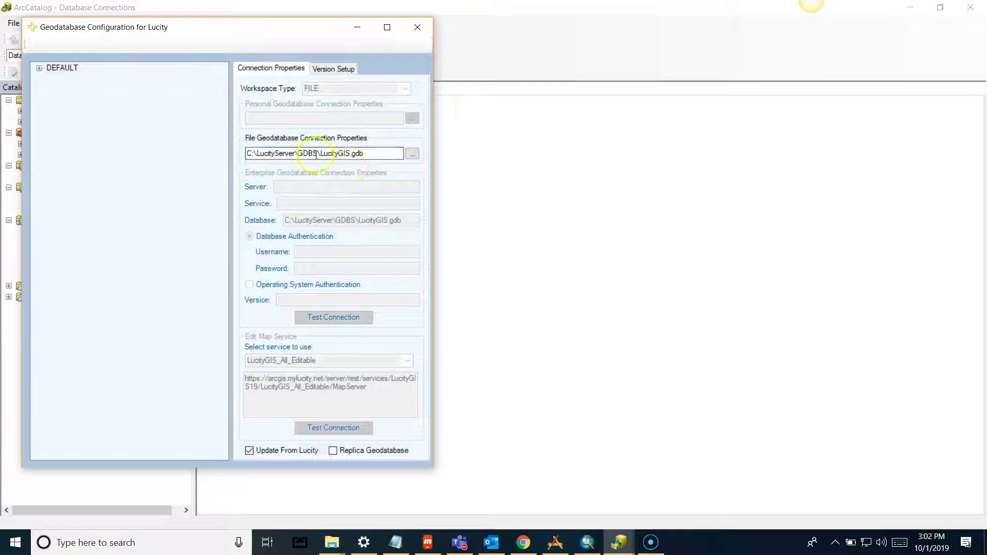
pyautogui.click(39, 68)
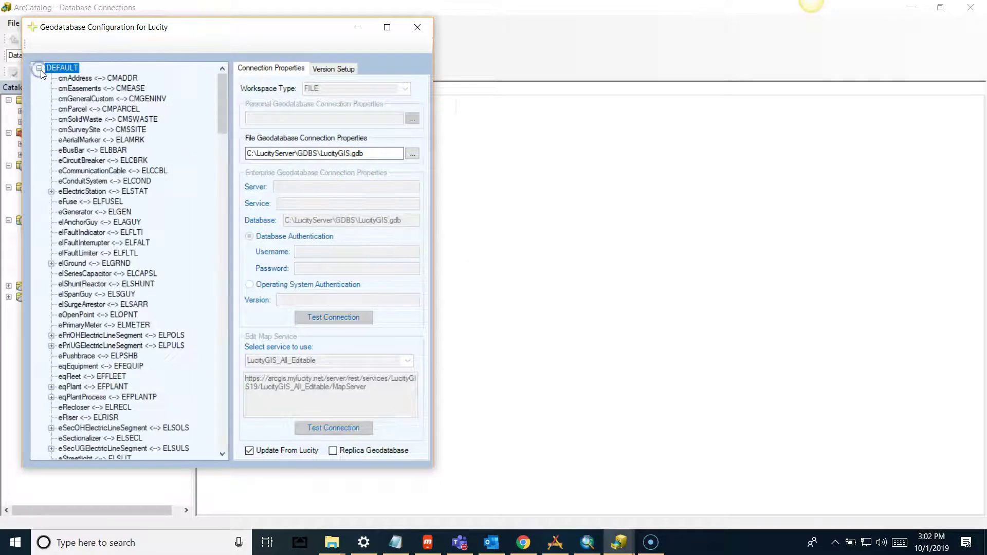
pyautogui.click(417, 29)
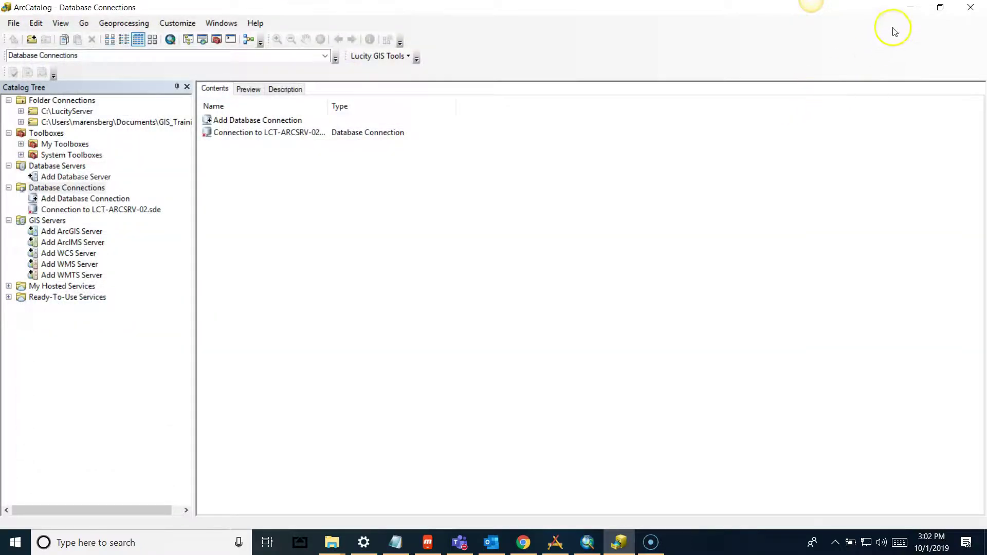
pyautogui.click(909, 7)
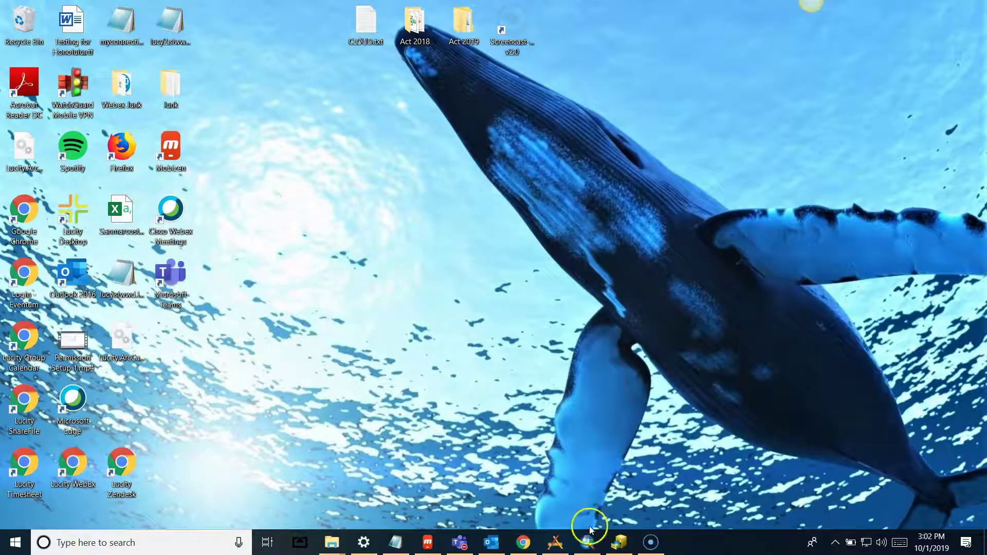
# Step: In ArcMap, turn off the Segment Network, Supersegment Network, Sanitary Pipe Inventory, Sanitary Sewer Services and Sewer System Valves layers
pyautogui.click(589, 544)
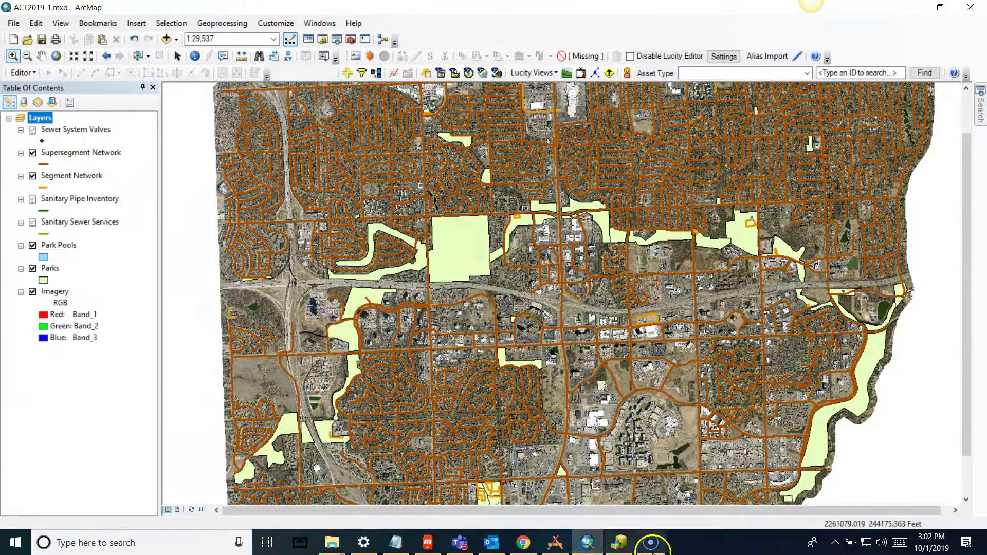
pyautogui.click(32, 177)
pyautogui.click(33, 154)
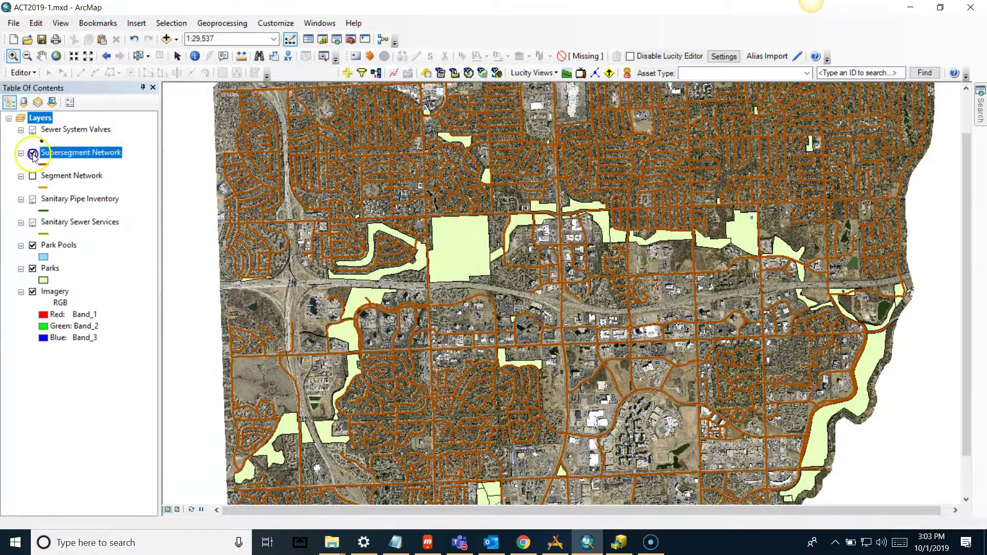
pyautogui.click(33, 200)
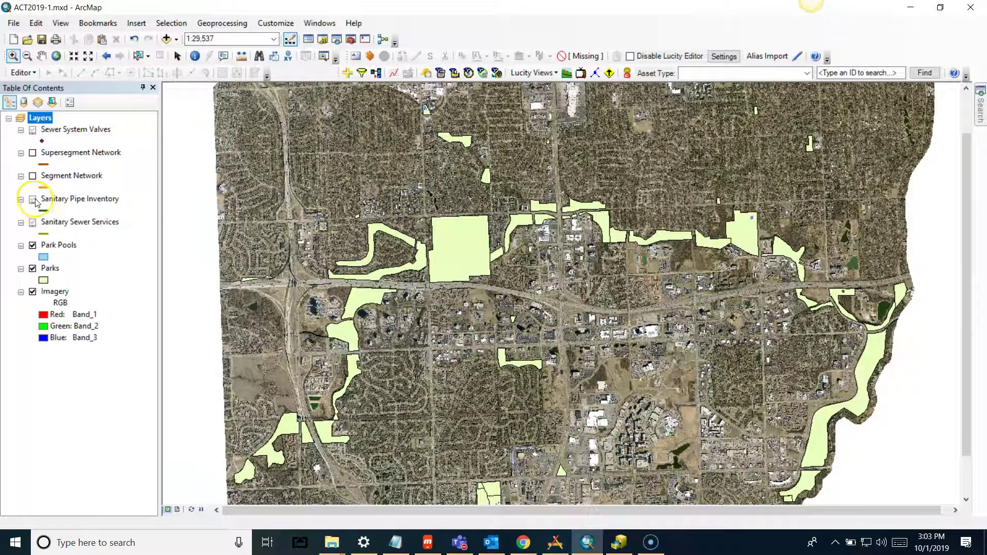
pyautogui.click(33, 223)
pyautogui.click(32, 130)
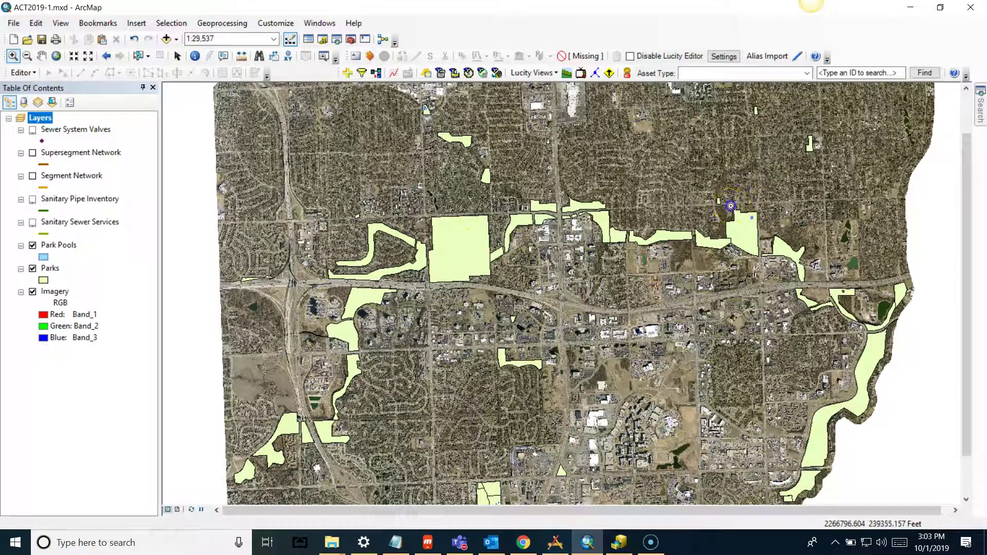
# Step: Review the Lucity feature, request, work order, inspection and document options for the park surrounding the pools, and clear the selection
pyautogui.moveTo(767, 231); pyautogui.dragTo(726, 207)
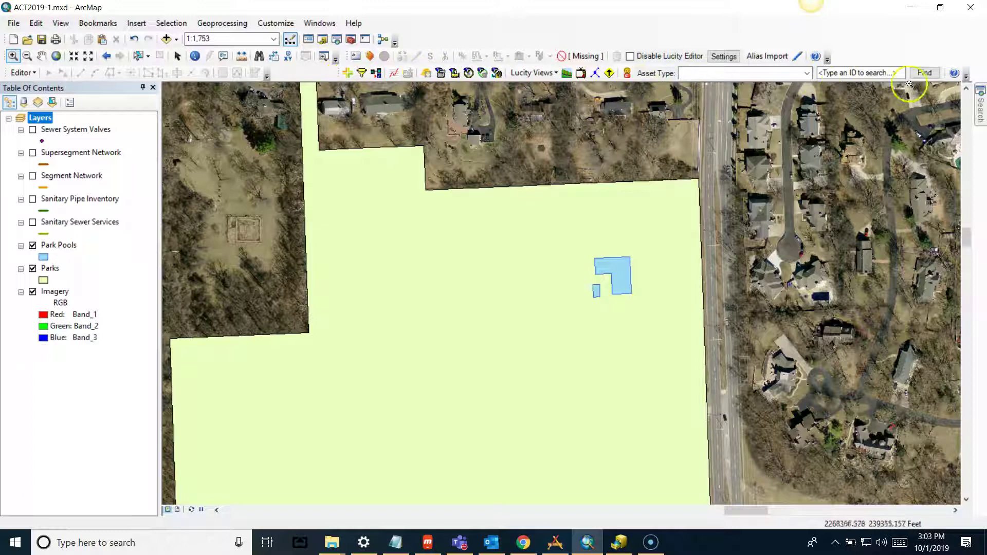
pyautogui.click(347, 72)
pyautogui.click(363, 147)
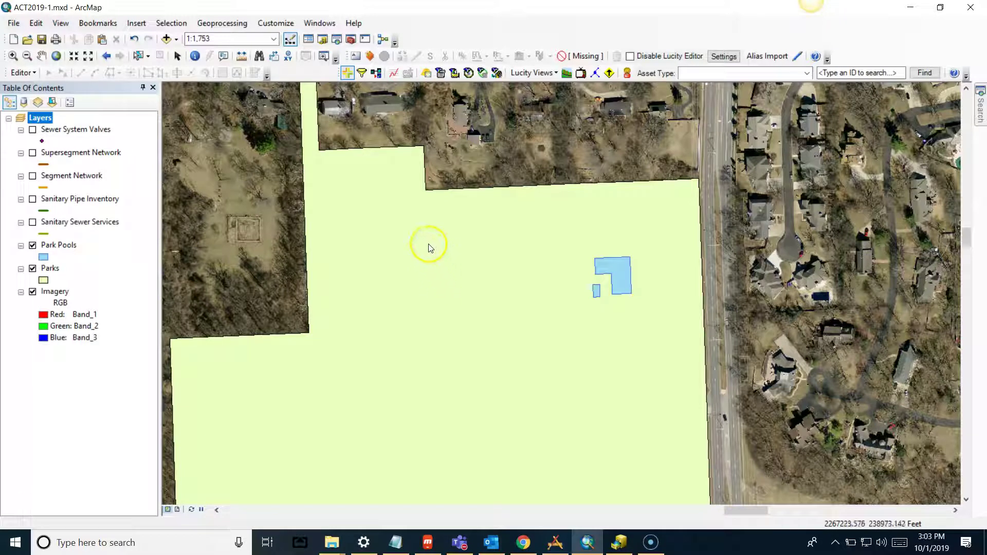
pyautogui.rightClick(447, 279)
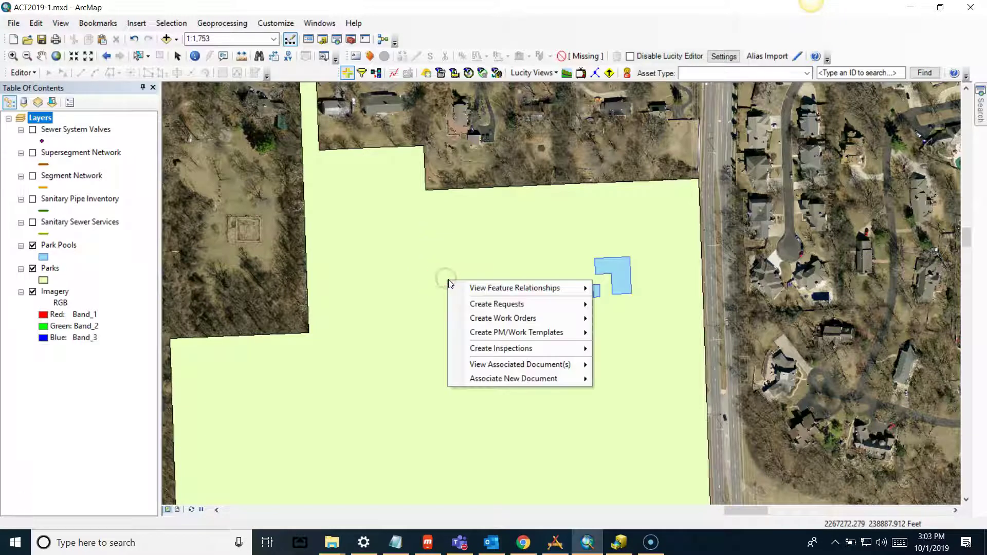
pyautogui.moveTo(476, 288)
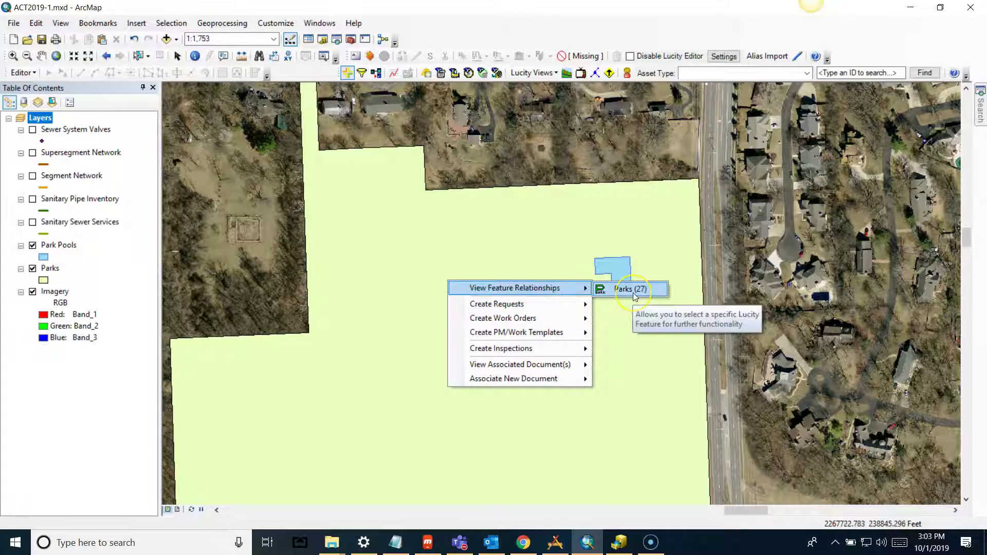
pyautogui.moveTo(532, 306)
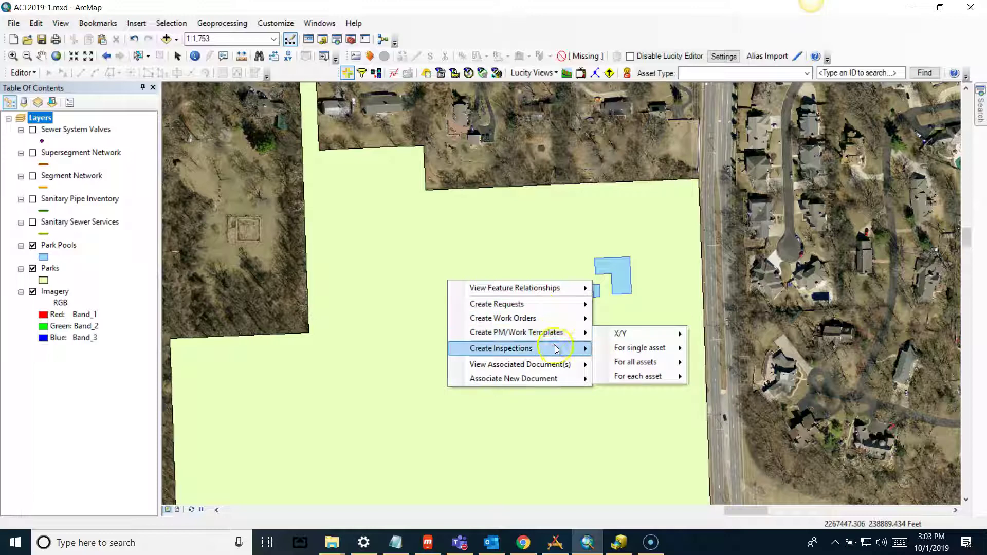
pyautogui.moveTo(556, 353)
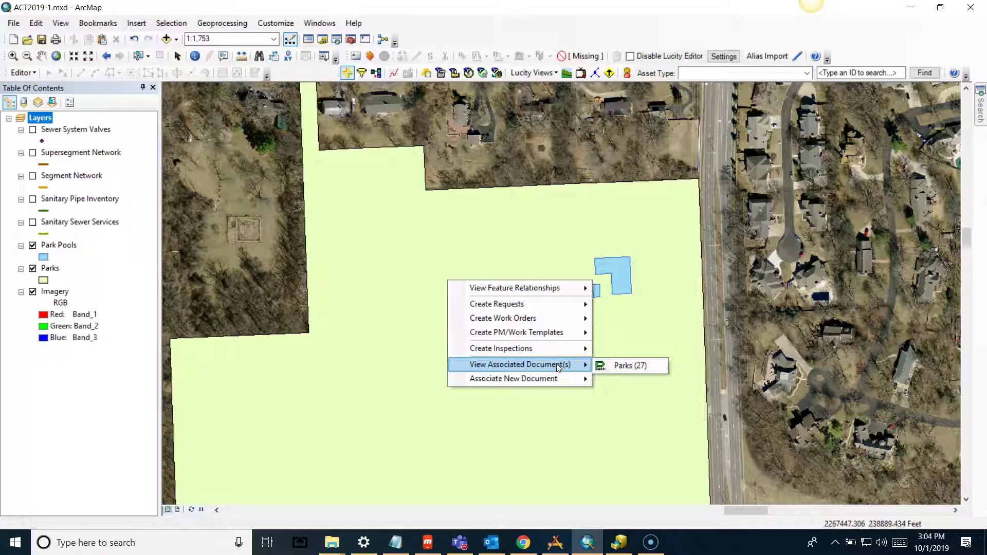
pyautogui.click(560, 383)
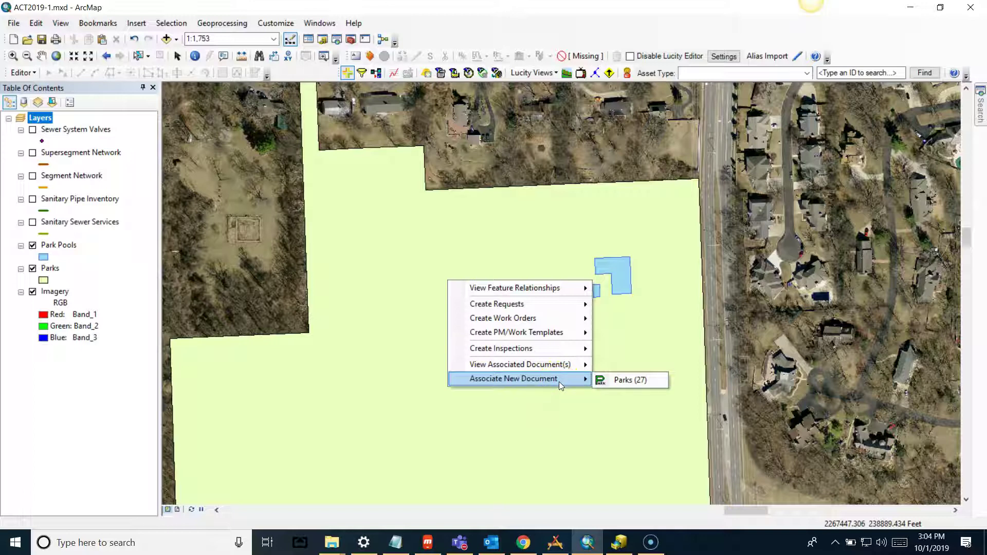
pyautogui.click(562, 414)
pyautogui.click(562, 415)
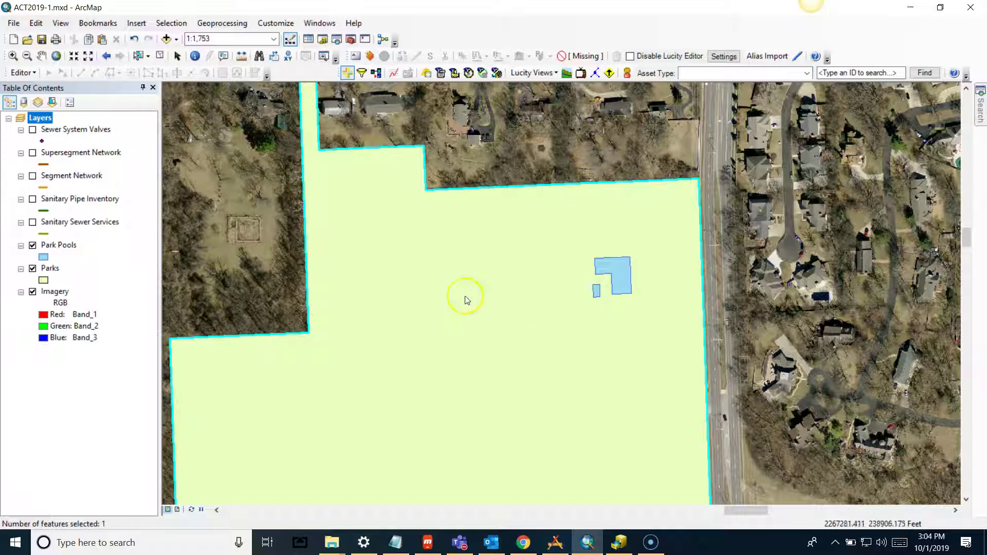
pyautogui.click(162, 57)
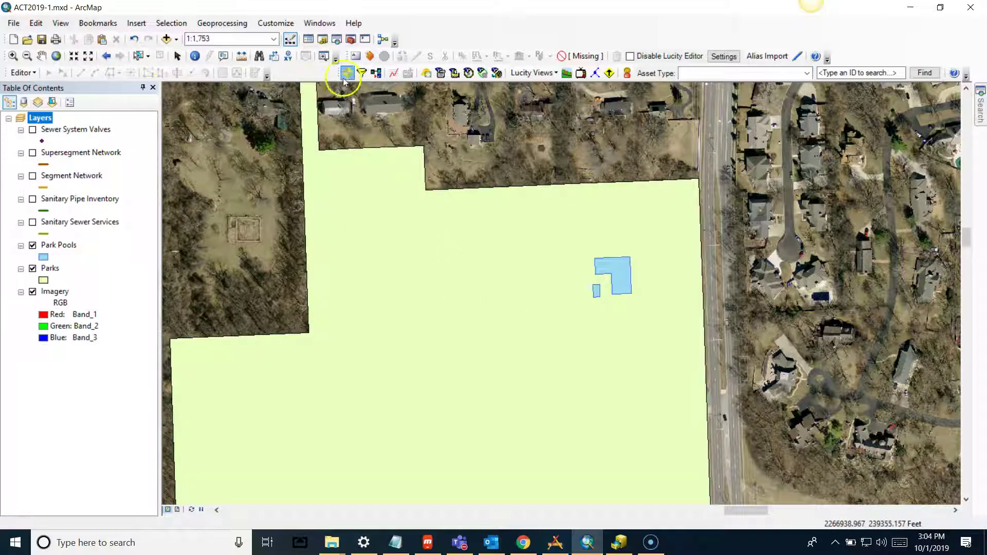
# Step: Review which features the Lucity relationship options offer at the larger pool with the Parks layer on, and clear the selection
pyautogui.rightClick(618, 276)
pyautogui.moveTo(640, 287)
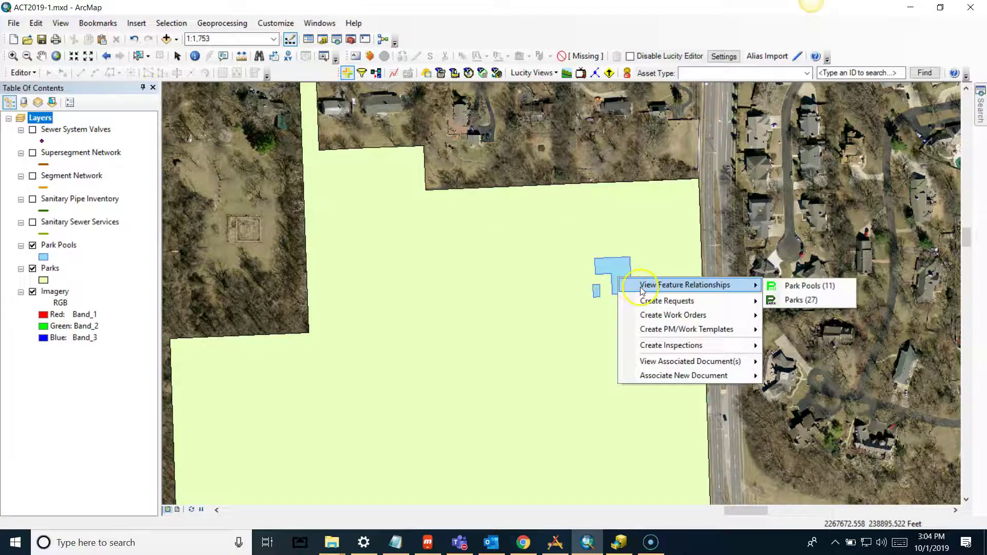
pyautogui.click(609, 269)
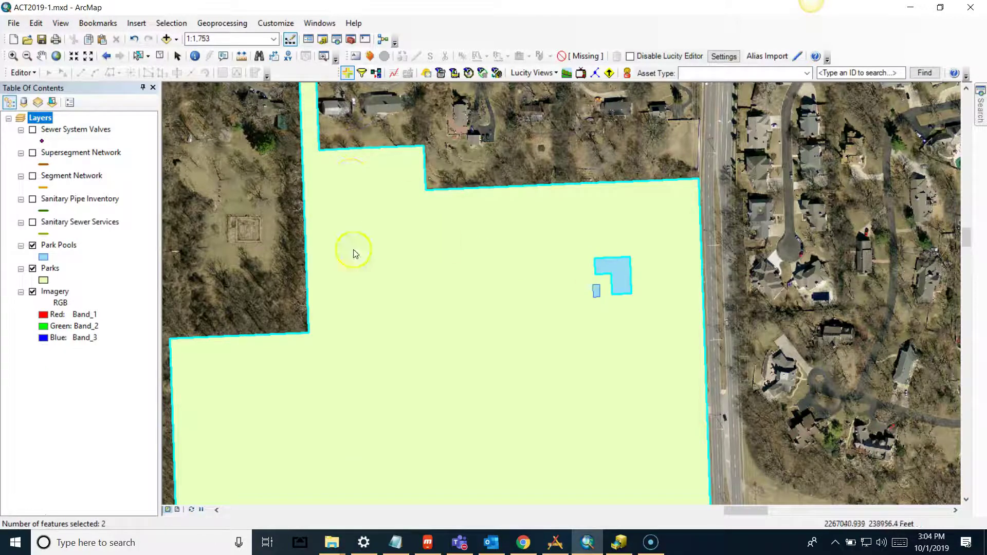
pyautogui.click(159, 56)
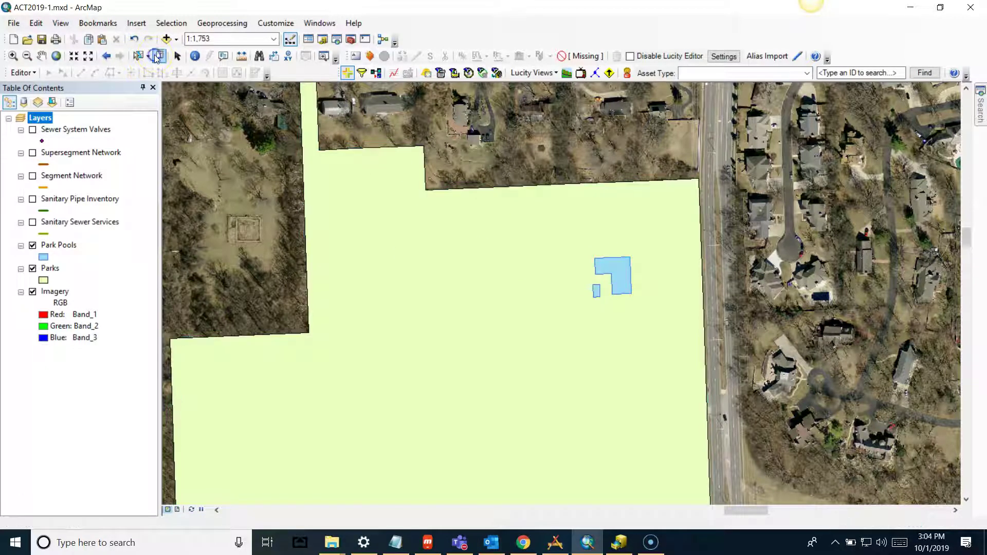
# Step: Hide the Parks layer and review the Lucity relationship, work template and document options for the larger pool
pyautogui.click(34, 269)
pyautogui.rightClick(618, 280)
pyautogui.moveTo(639, 289)
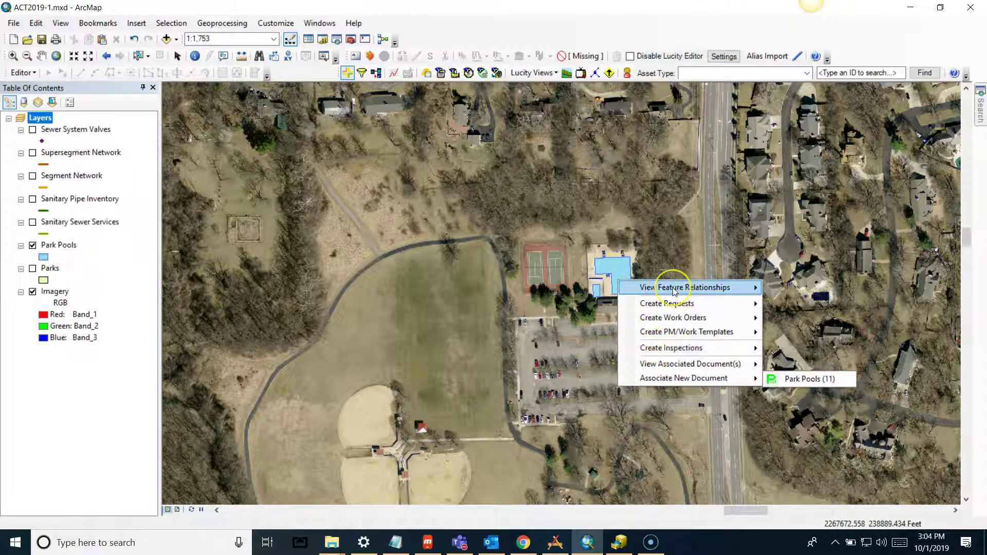
pyautogui.moveTo(675, 292)
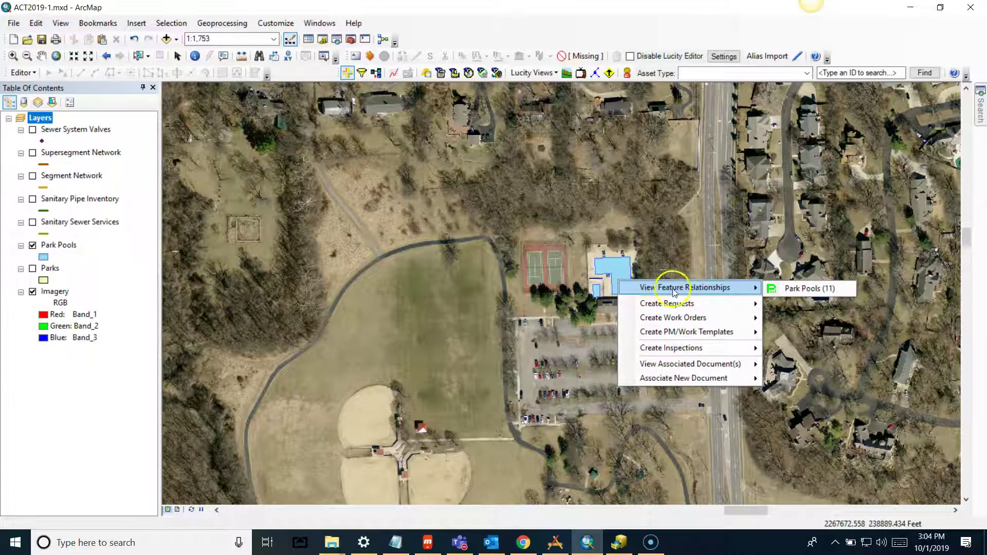
pyautogui.moveTo(698, 305)
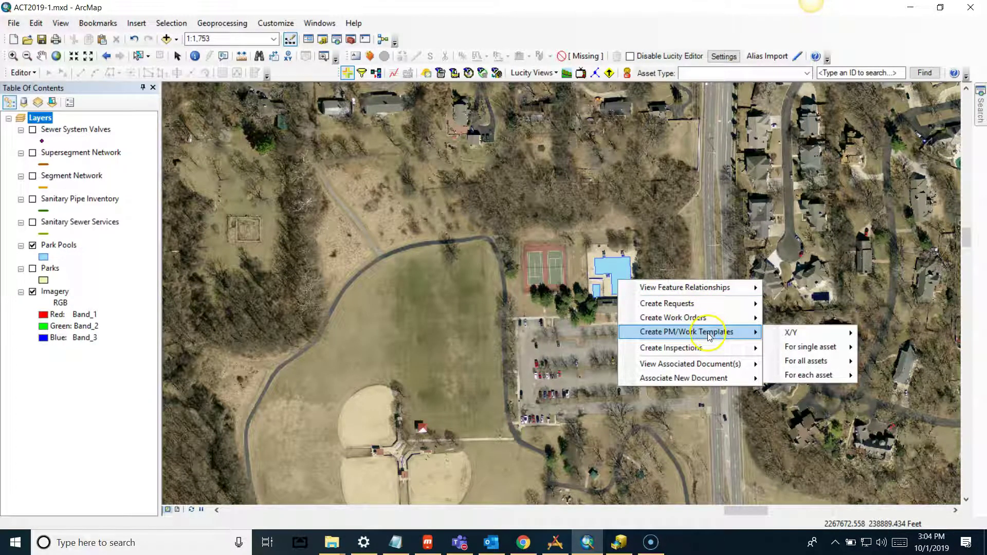
pyautogui.moveTo(712, 366)
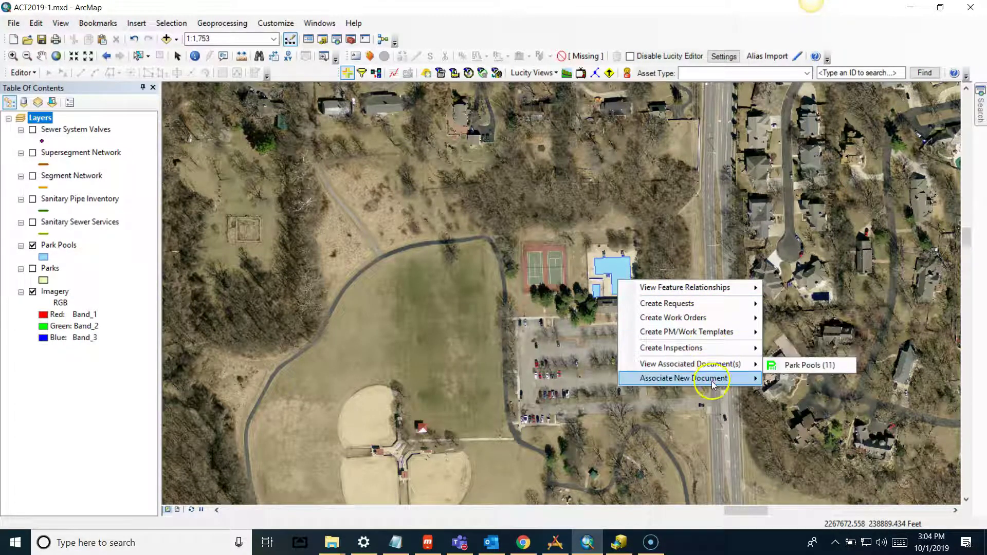
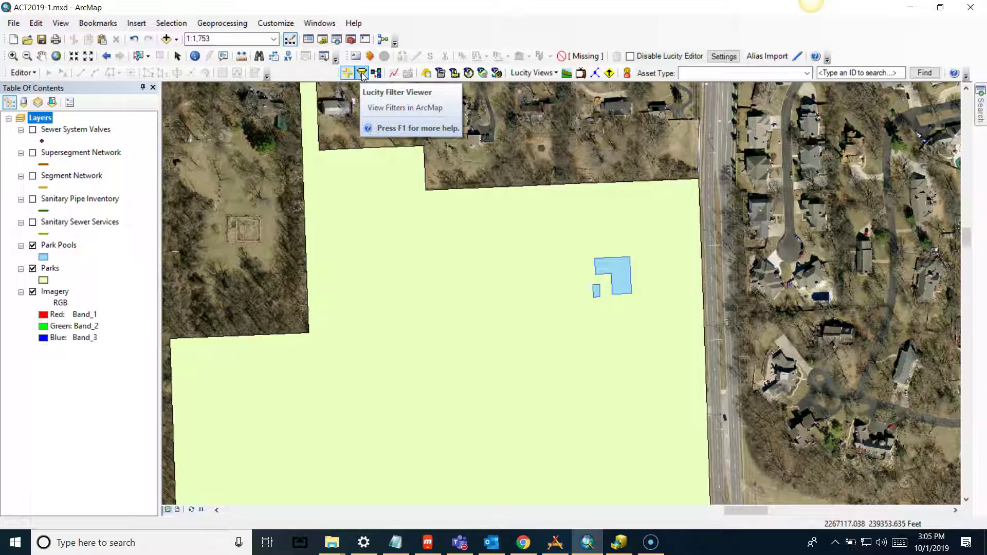
# Step: Open the Lucity Filter Viewer and place its window over the middle of the map
pyautogui.click(362, 73)
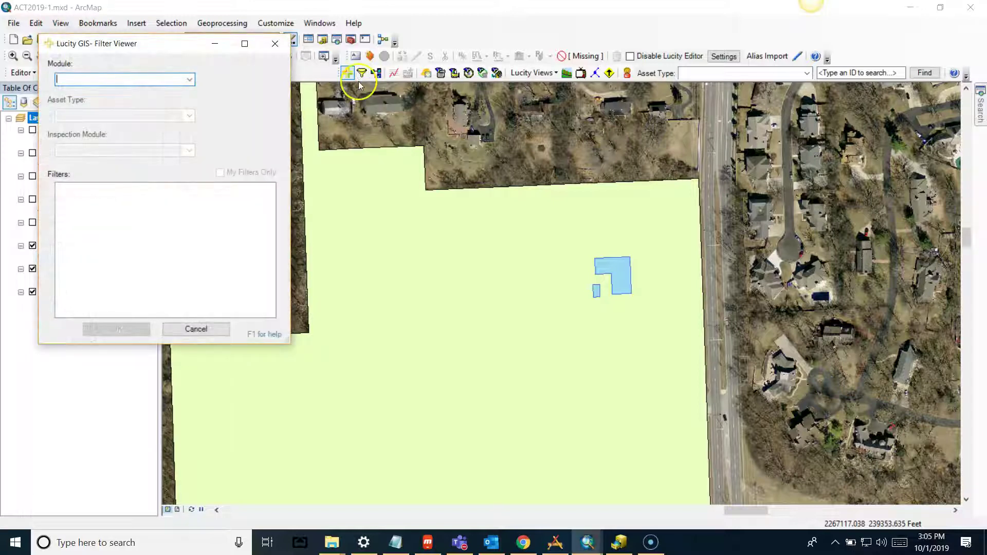
pyautogui.moveTo(164, 46); pyautogui.dragTo(380, 101)
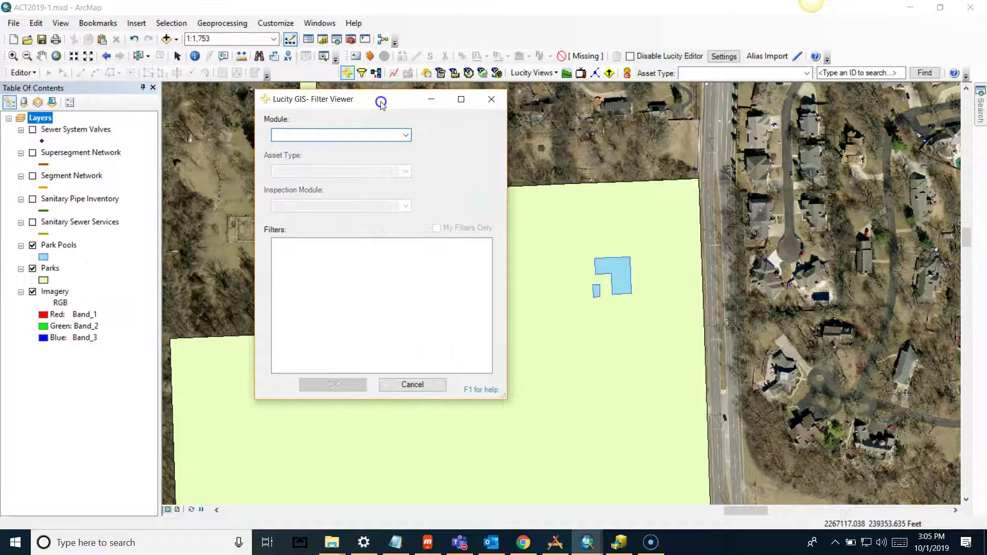
pyautogui.click(461, 98)
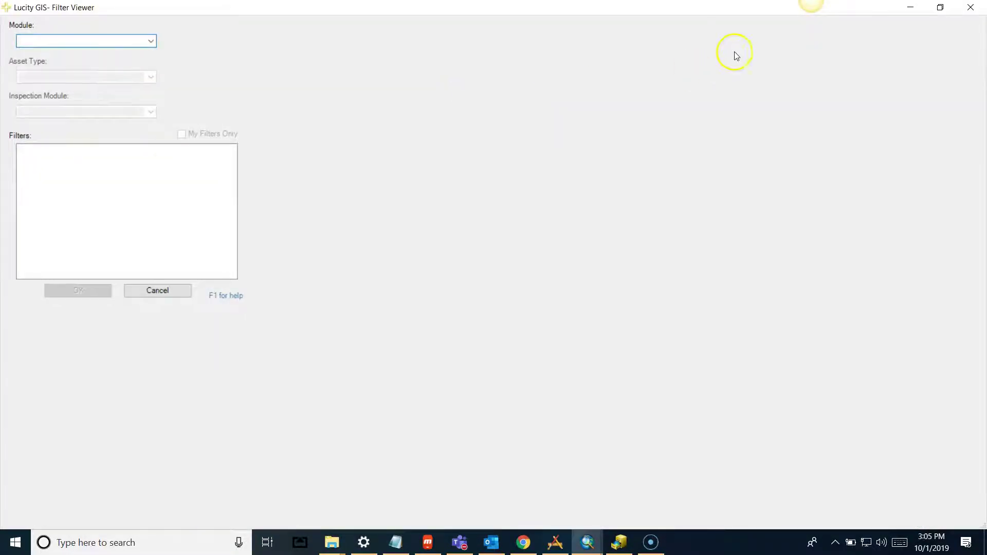
pyautogui.click(940, 7)
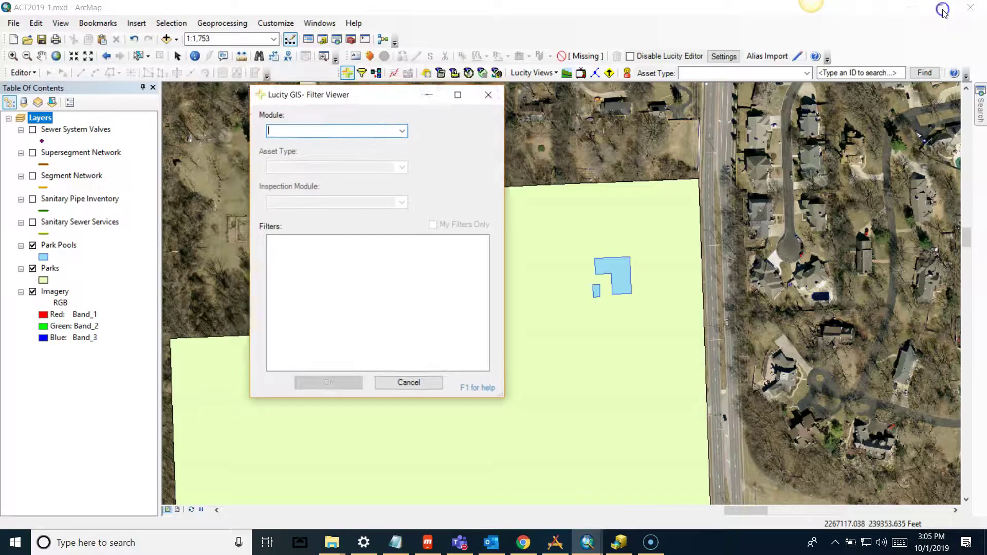
pyautogui.moveTo(370, 99); pyautogui.dragTo(436, 98)
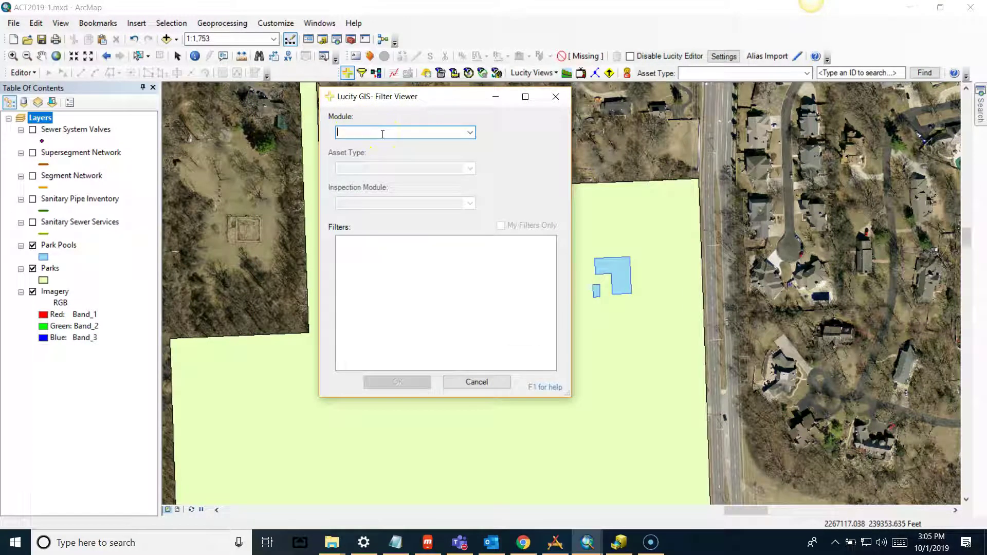
# Step: Review the module choices in the Filter Viewer and set the module to Asset Inventory
pyautogui.click(470, 133)
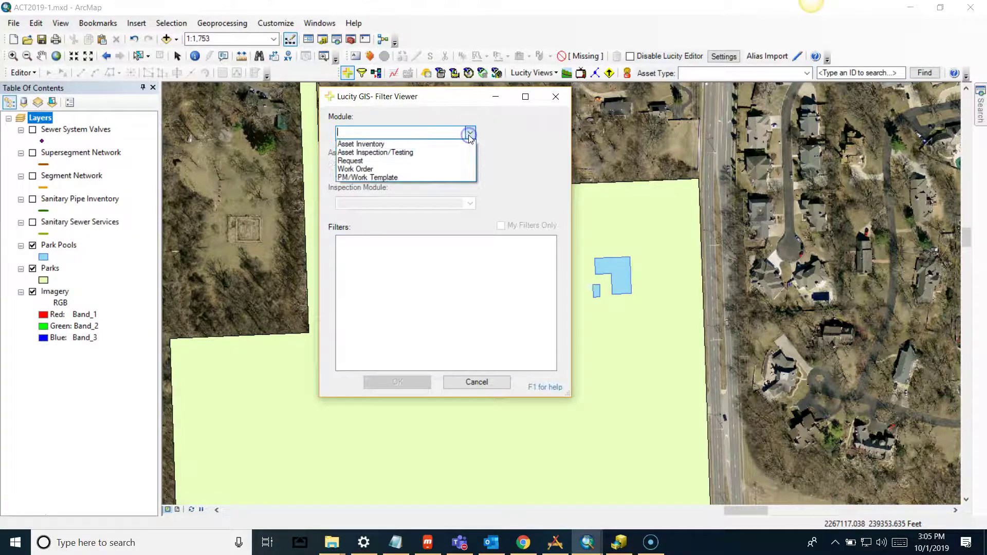
pyautogui.click(384, 146)
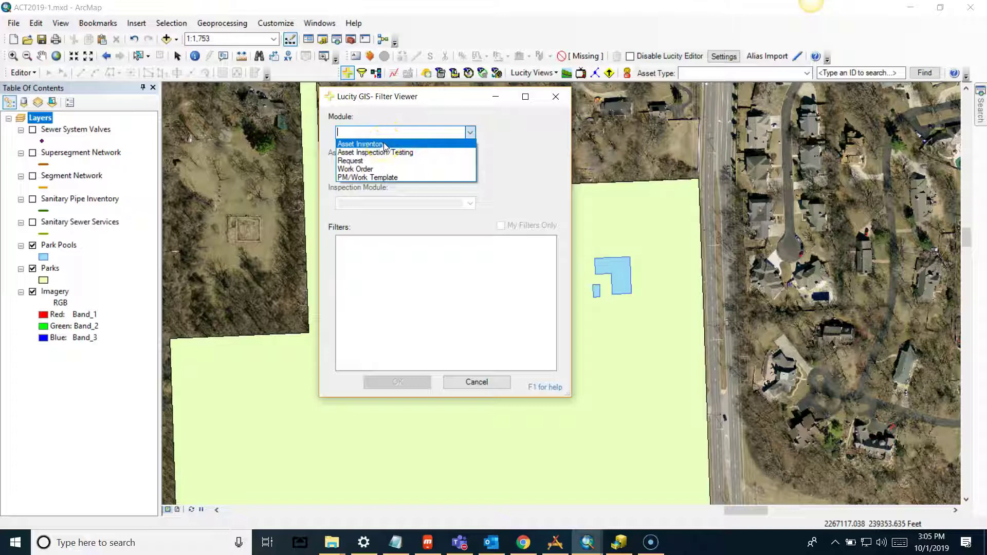
pyautogui.click(393, 154)
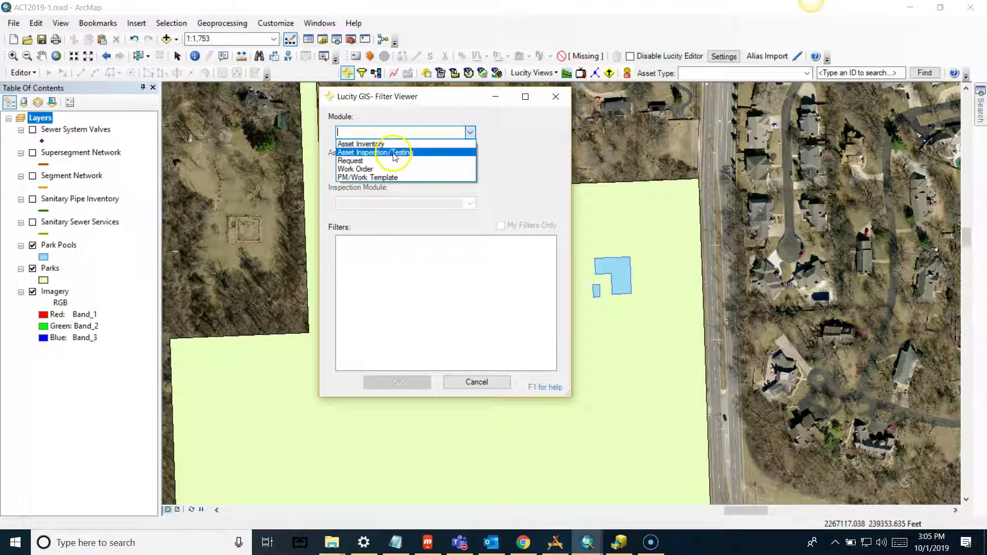
pyautogui.click(397, 172)
pyautogui.click(401, 178)
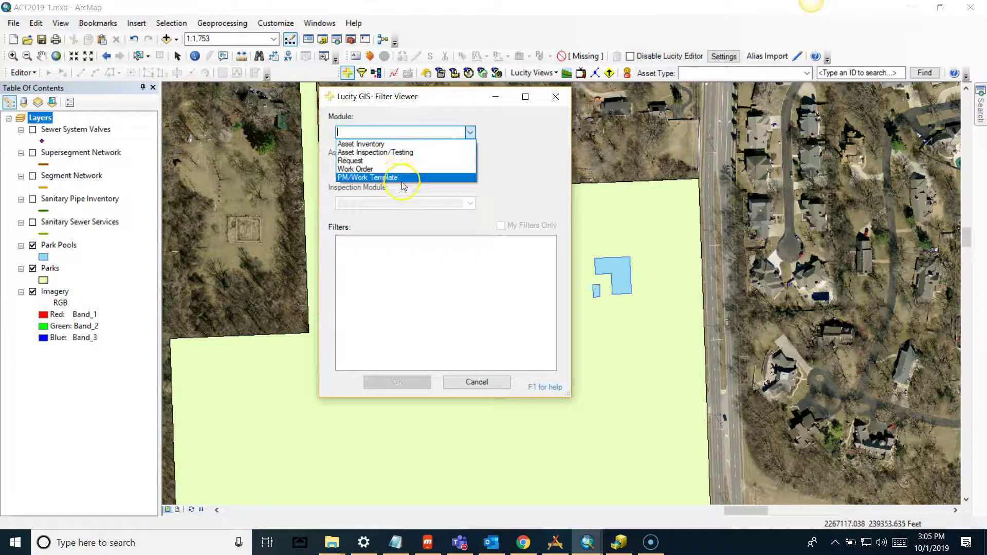
pyautogui.click(387, 146)
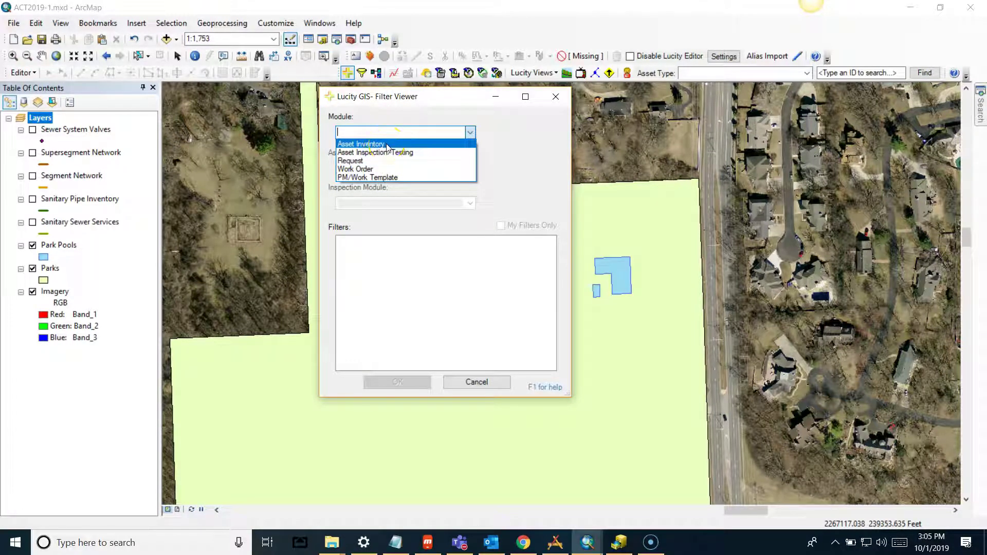
pyautogui.click(387, 146)
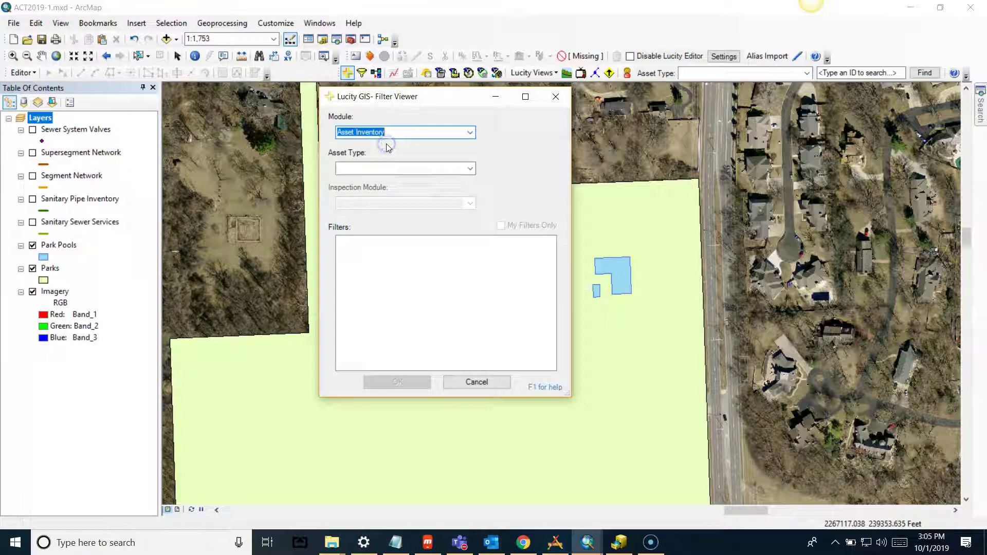
# Step: Apply the District - Middle Basin filter to the Sanitary Pipe Inventory asset type and dismiss the result message
pyautogui.click(471, 170)
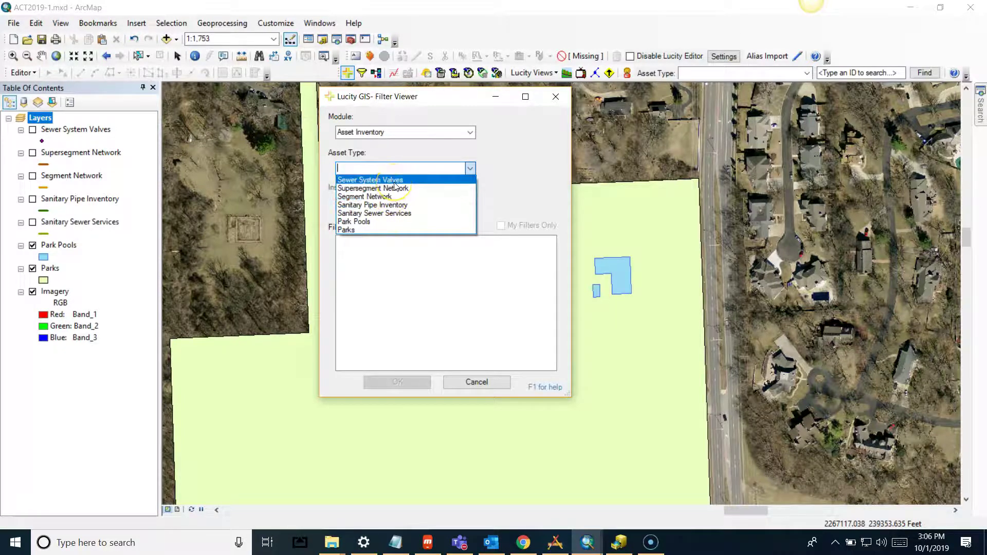
pyautogui.click(400, 205)
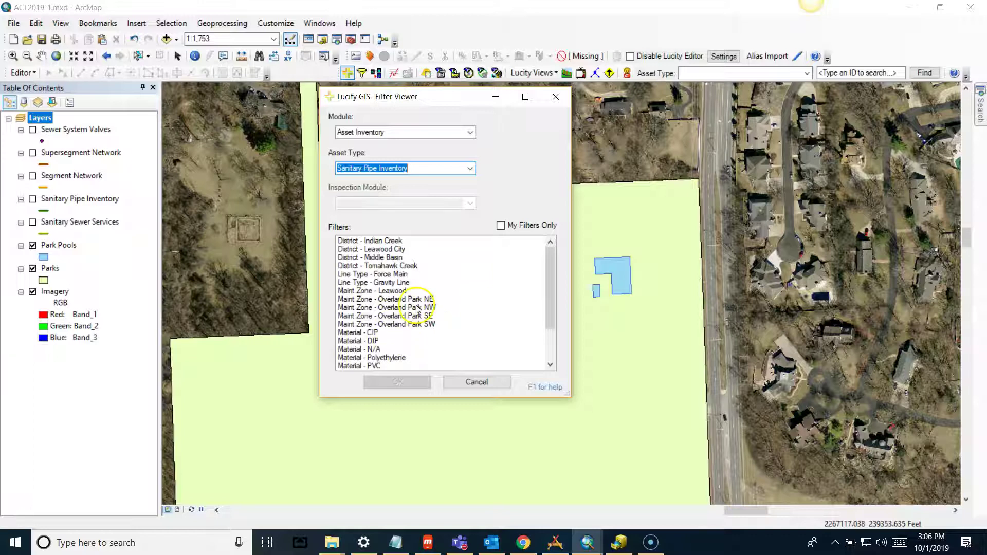
pyautogui.moveTo(550, 263)
pyautogui.mouseDown()
pyautogui.moveTo(556, 310)
pyautogui.moveTo(553, 258)
pyautogui.mouseUp()
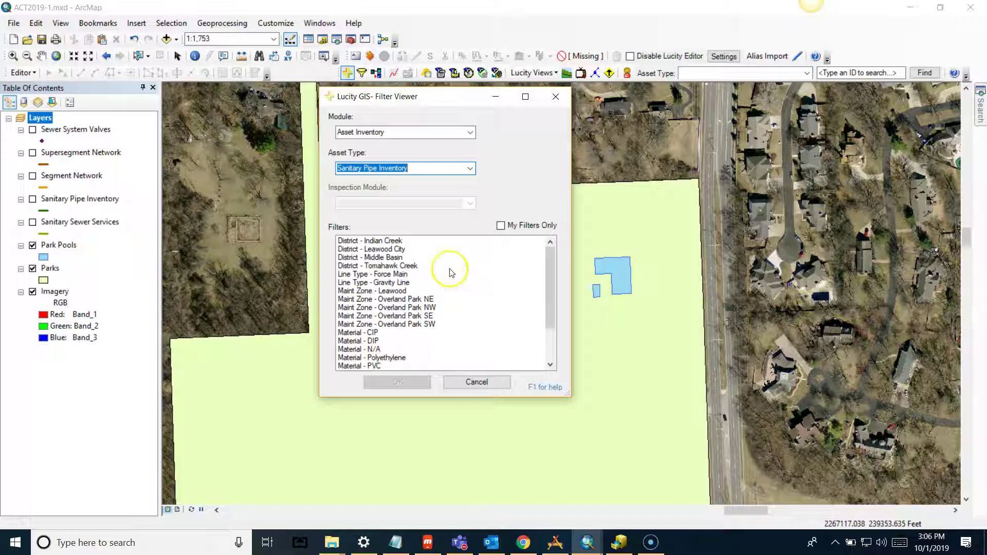
pyautogui.click(384, 257)
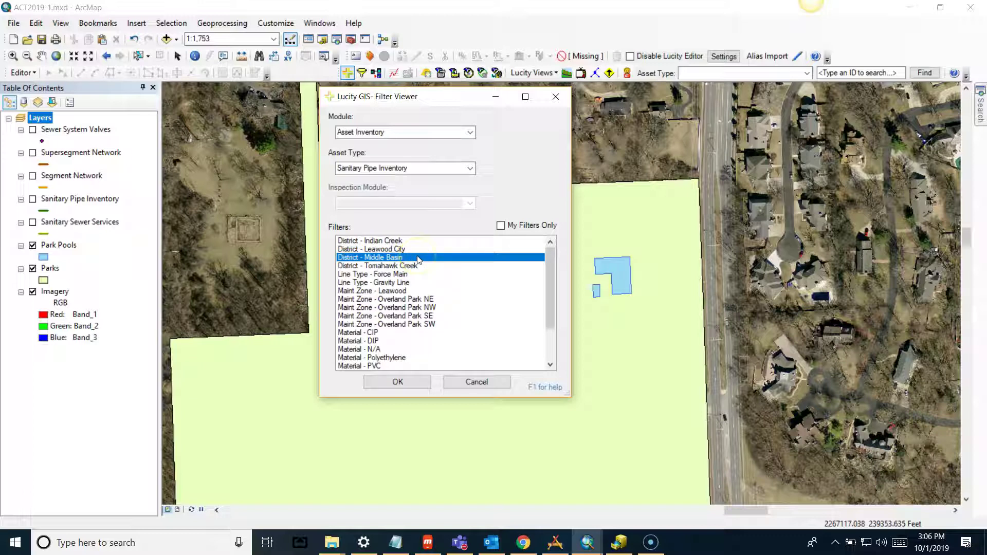
pyautogui.click(398, 383)
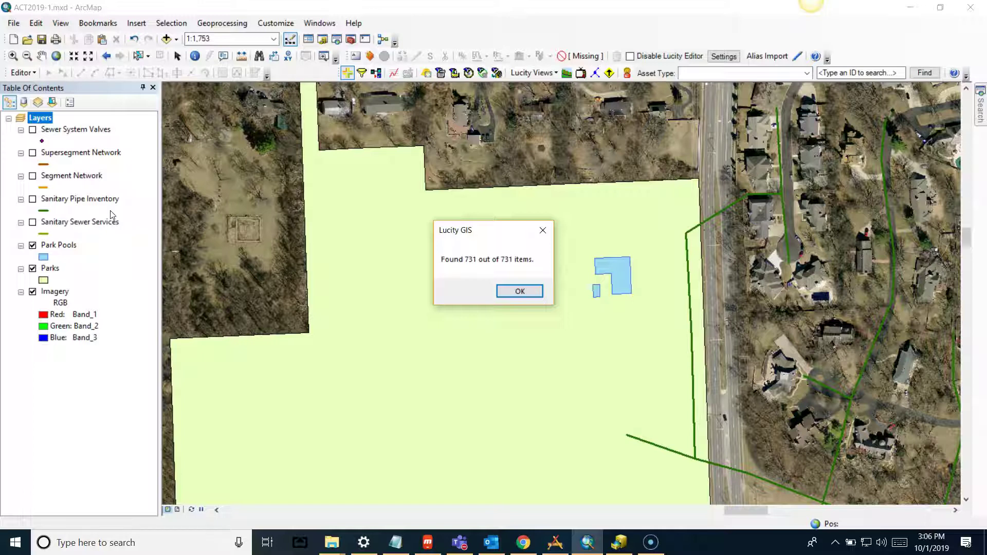
pyautogui.click(518, 292)
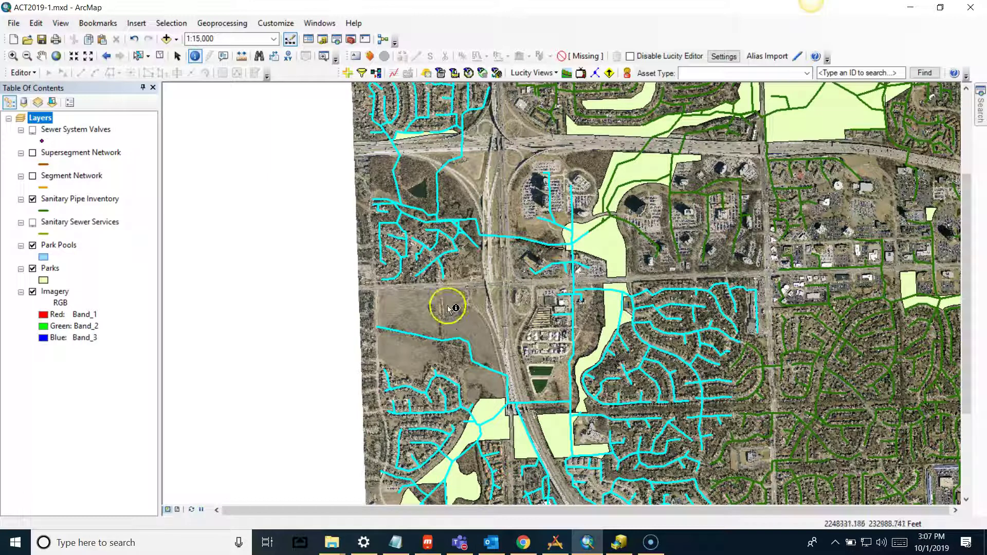
# Step: Check the effect of My Filters Only on the Asset Inventory filters for Sanitary Pipe Inventory, and close the Filter Viewer without applying one
pyautogui.click(361, 72)
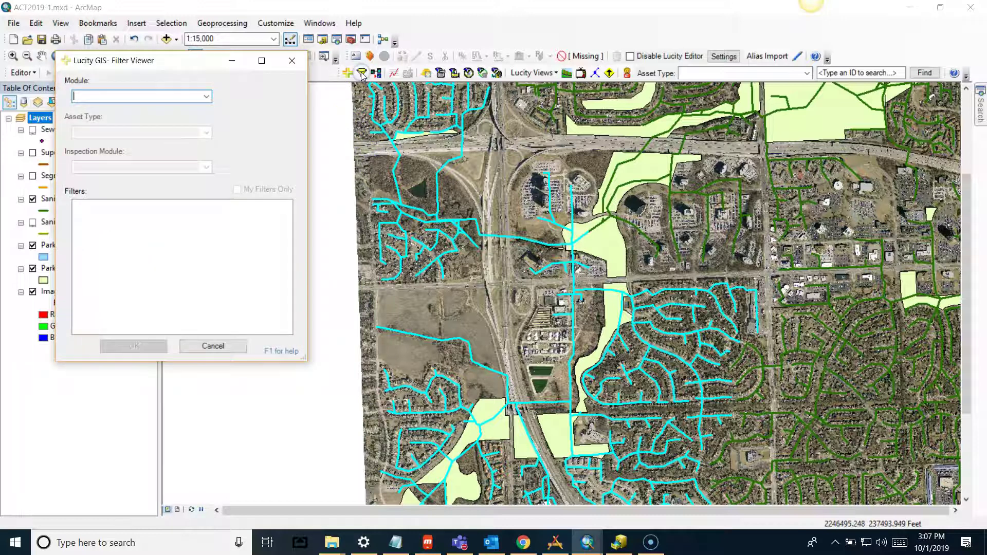
pyautogui.click(207, 99)
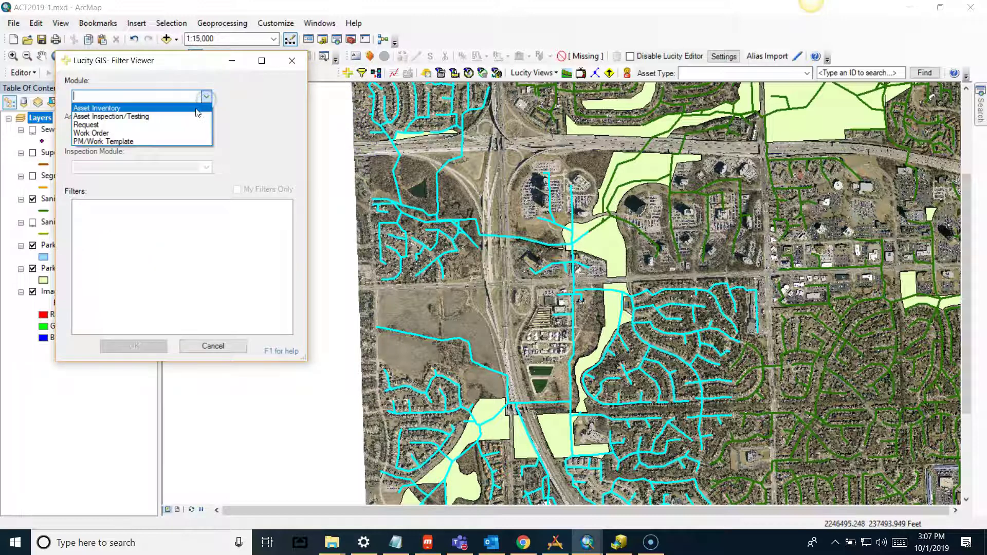
pyautogui.click(200, 108)
pyautogui.click(207, 133)
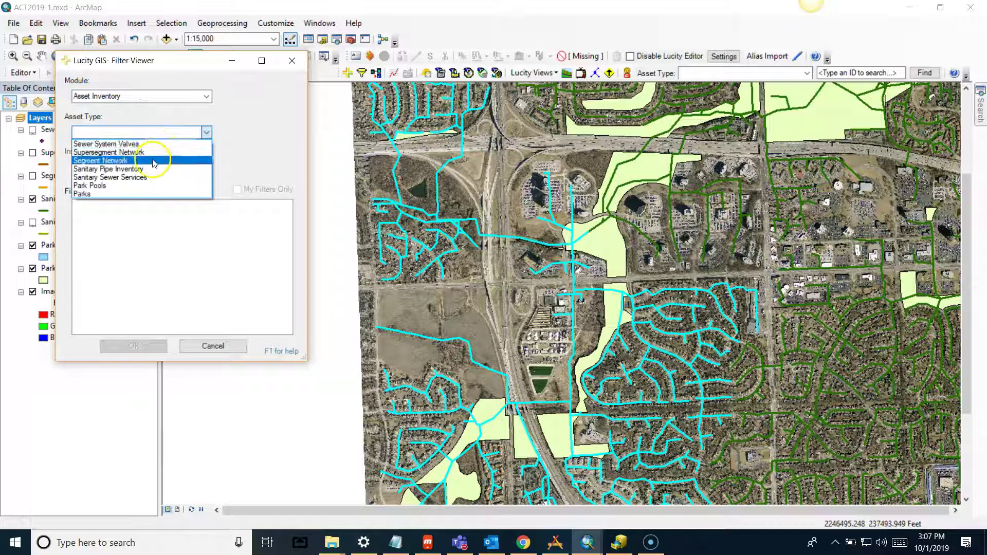
pyautogui.click(148, 170)
pyautogui.click(237, 193)
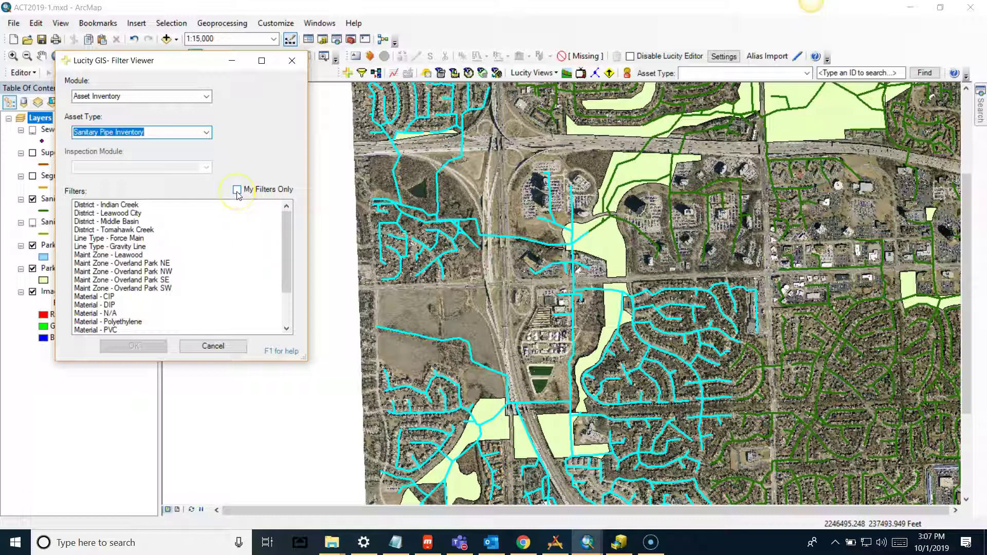
pyautogui.click(237, 194)
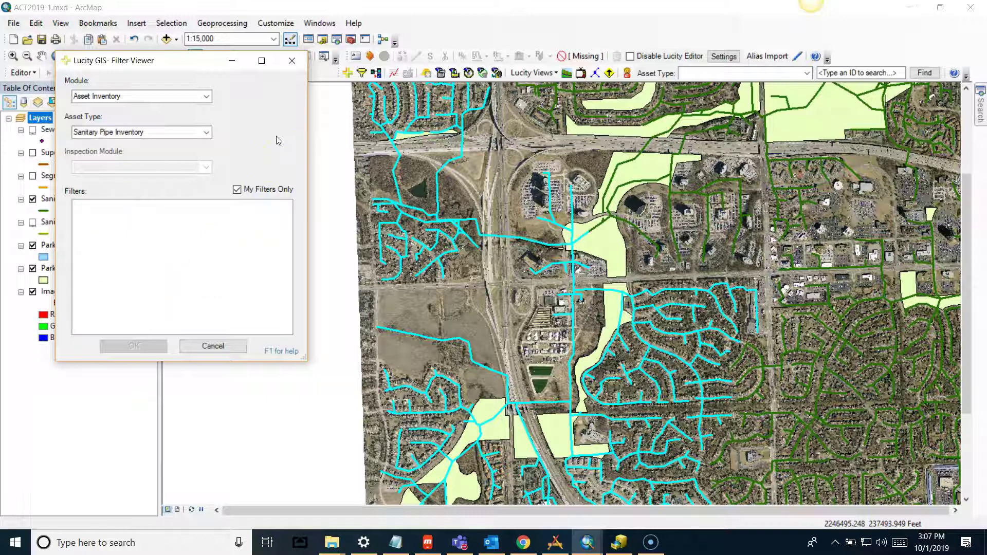
pyautogui.click(237, 189)
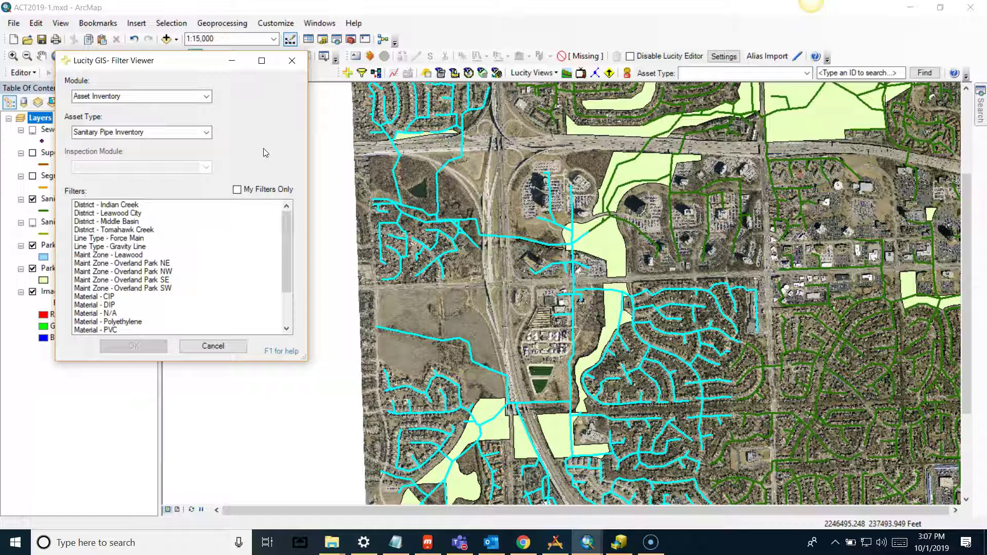
pyautogui.click(213, 345)
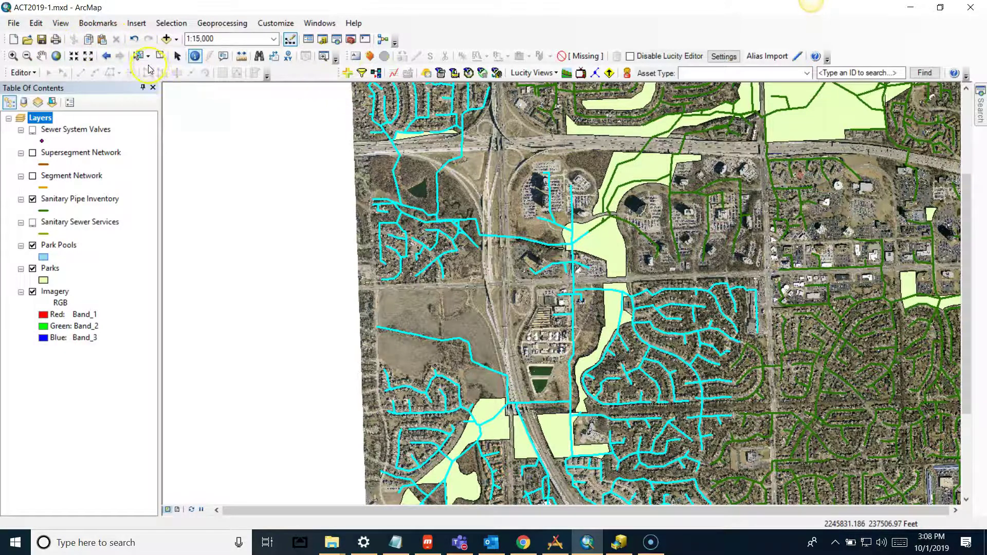
# Step: Clear the pipe selection and load the existing inventory subset Sanitary Pipe Inventory NE with the Subset Manager
pyautogui.click(162, 58)
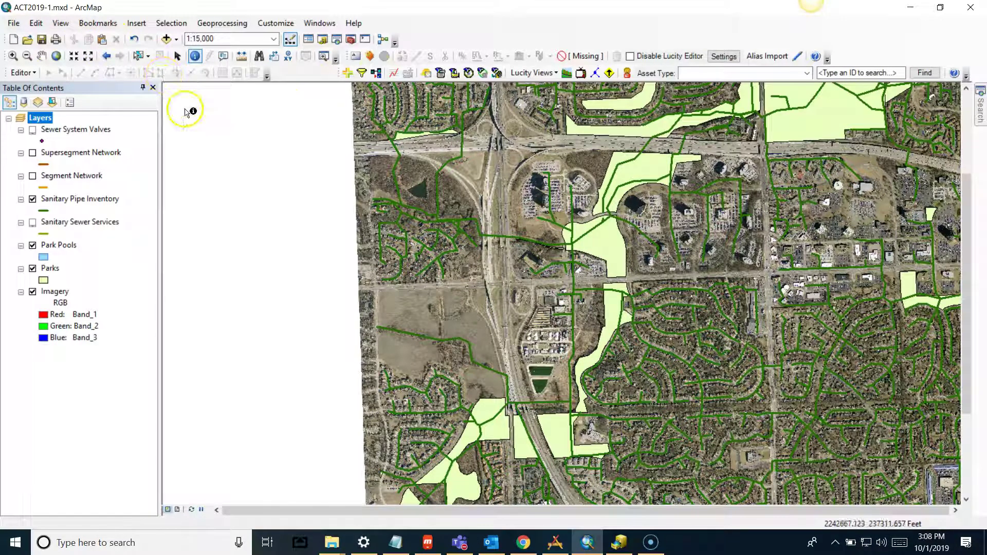
pyautogui.click(379, 76)
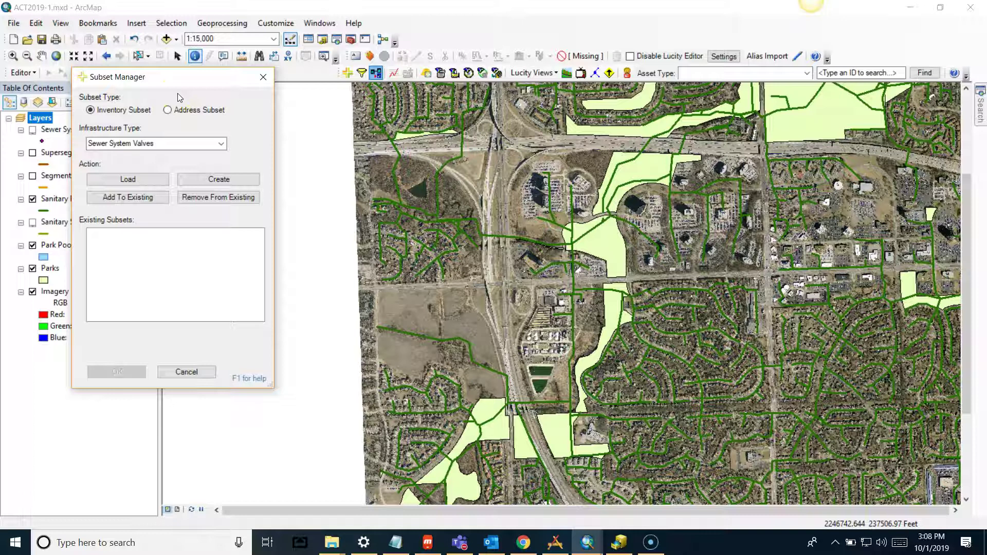
pyautogui.click(221, 146)
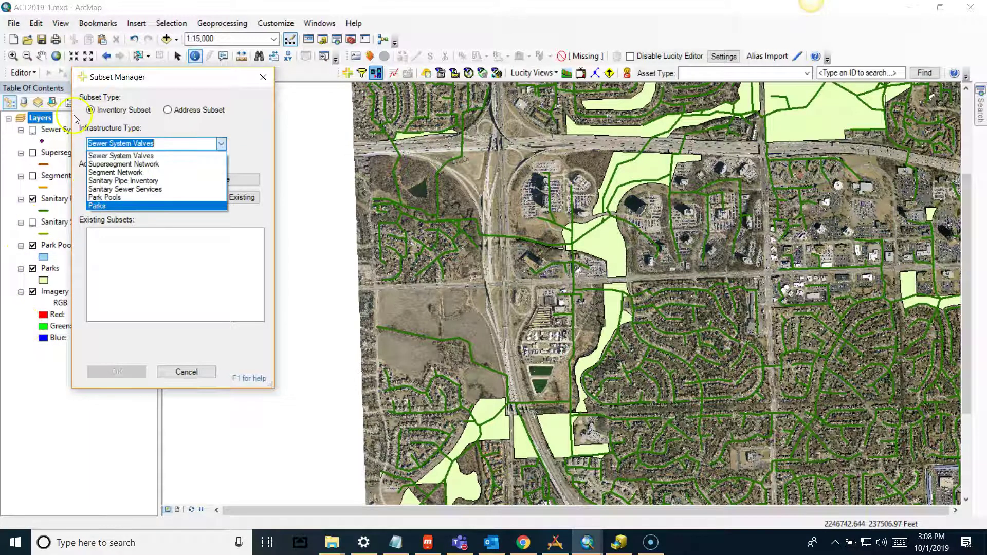
pyautogui.click(141, 181)
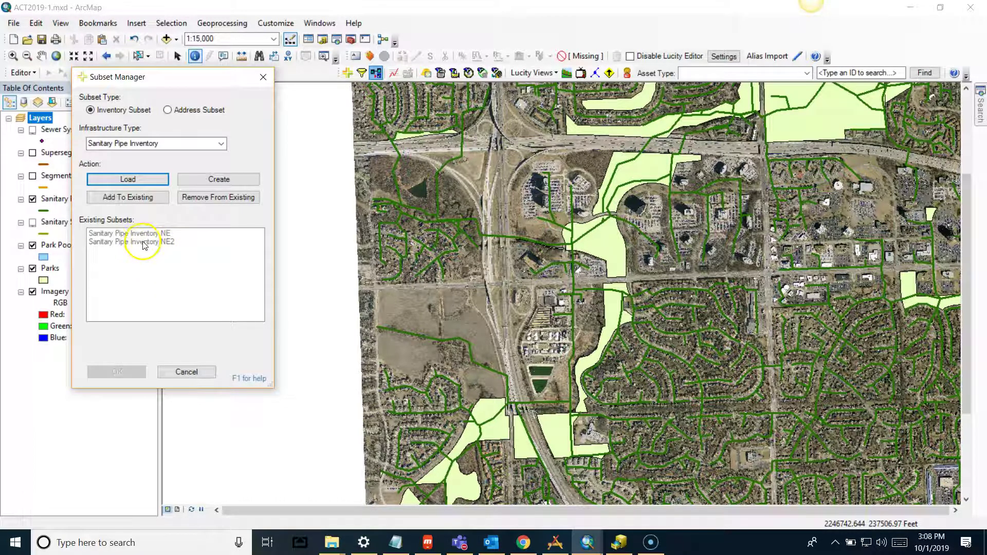
pyautogui.click(145, 183)
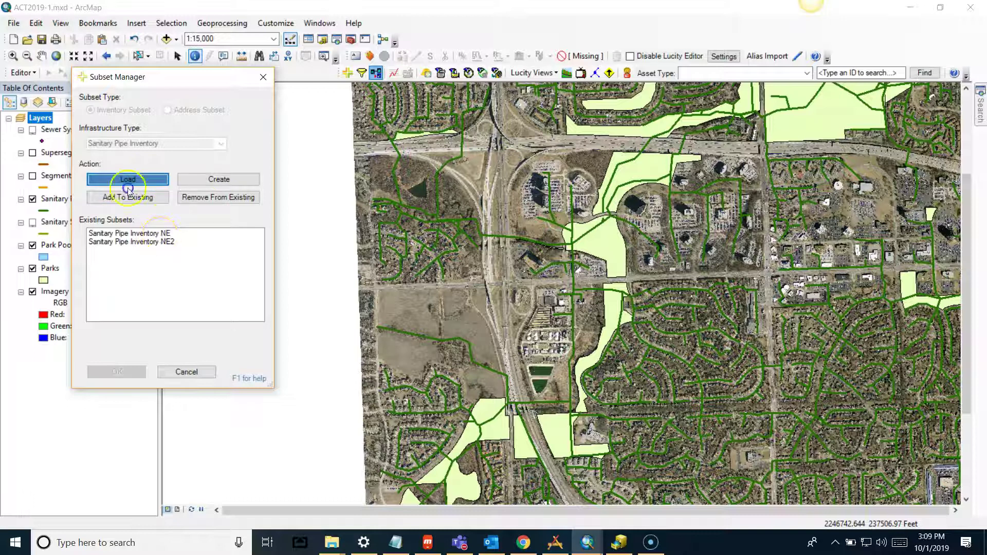
pyautogui.click(154, 234)
pyautogui.click(115, 371)
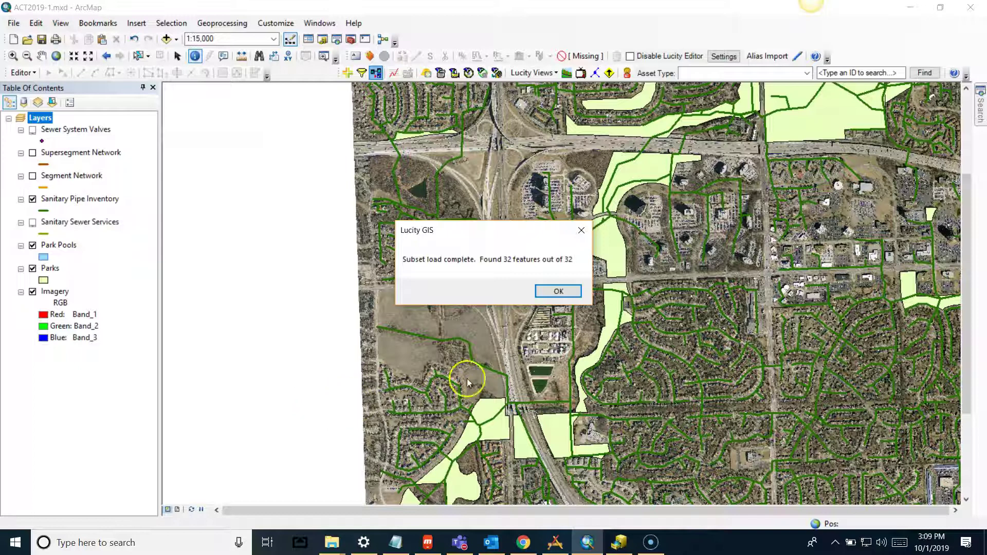
pyautogui.click(559, 291)
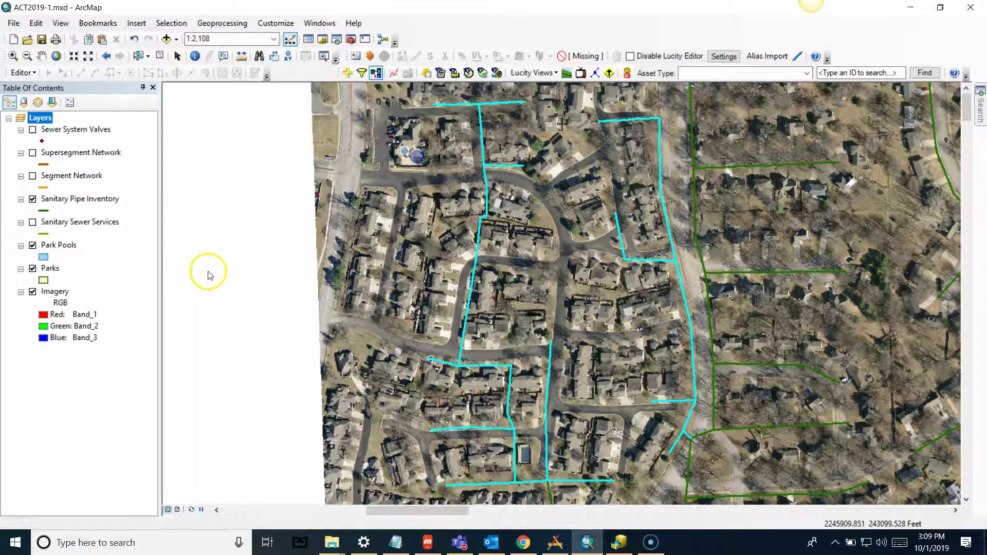
# Step: Plot work frequency on the map with the Work Orders filter, and remove the resulting Work Frequency group layer
pyautogui.click(396, 75)
pyautogui.click(396, 75)
pyautogui.click(402, 102)
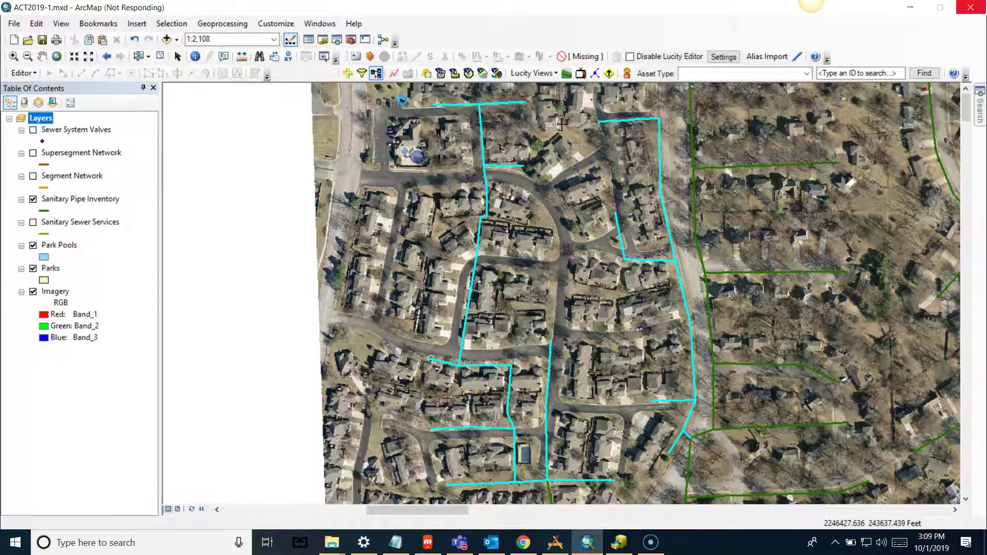
pyautogui.moveTo(402, 100); pyautogui.dragTo(394, 154)
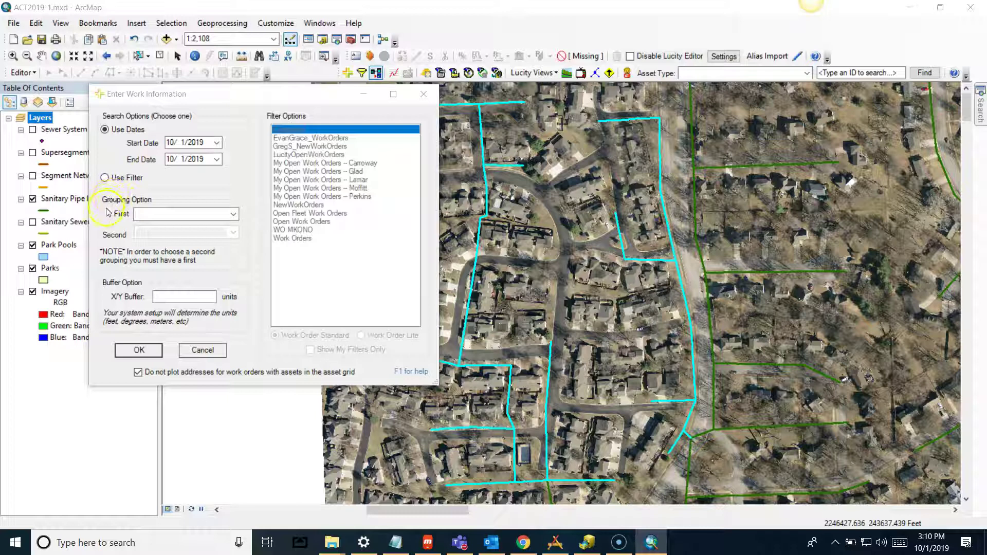
pyautogui.click(105, 178)
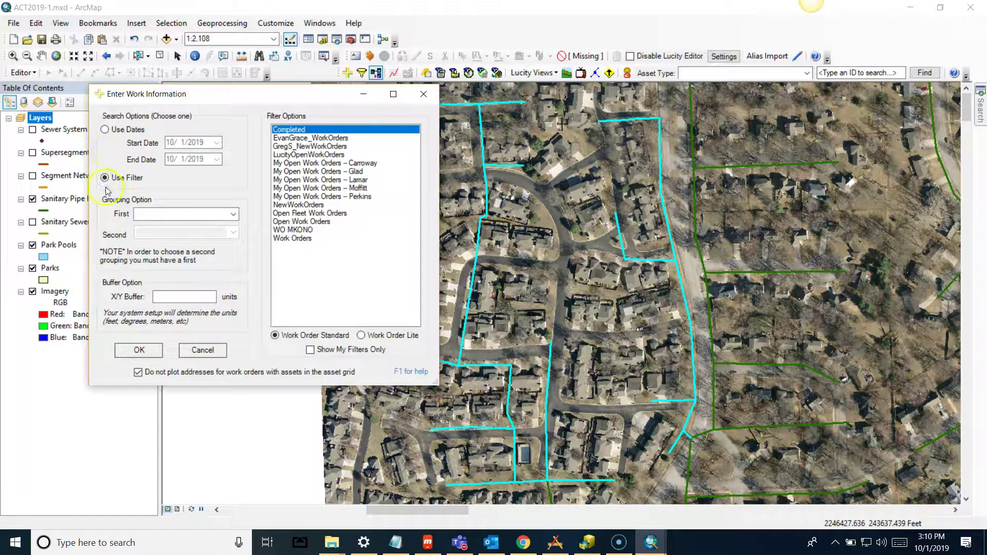
pyautogui.click(295, 239)
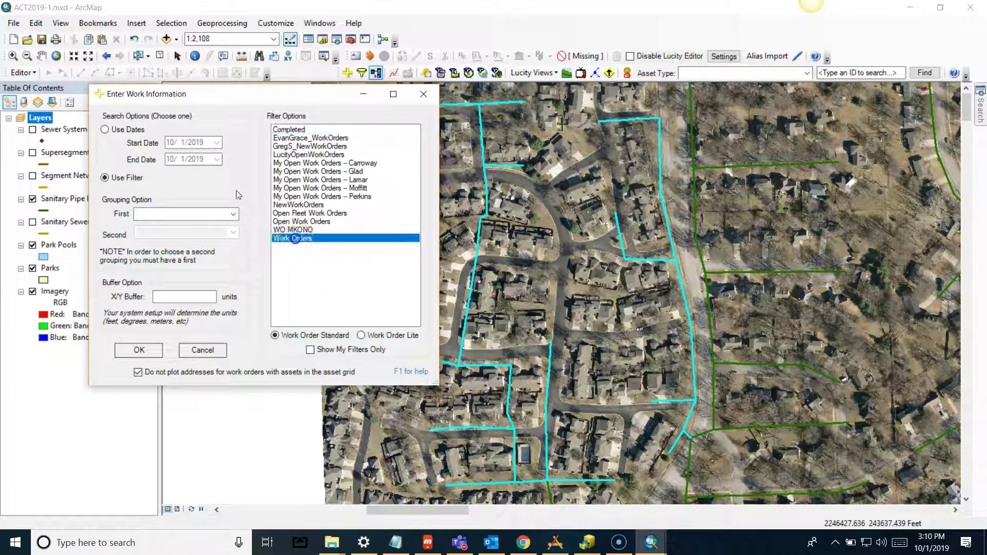
pyautogui.click(140, 351)
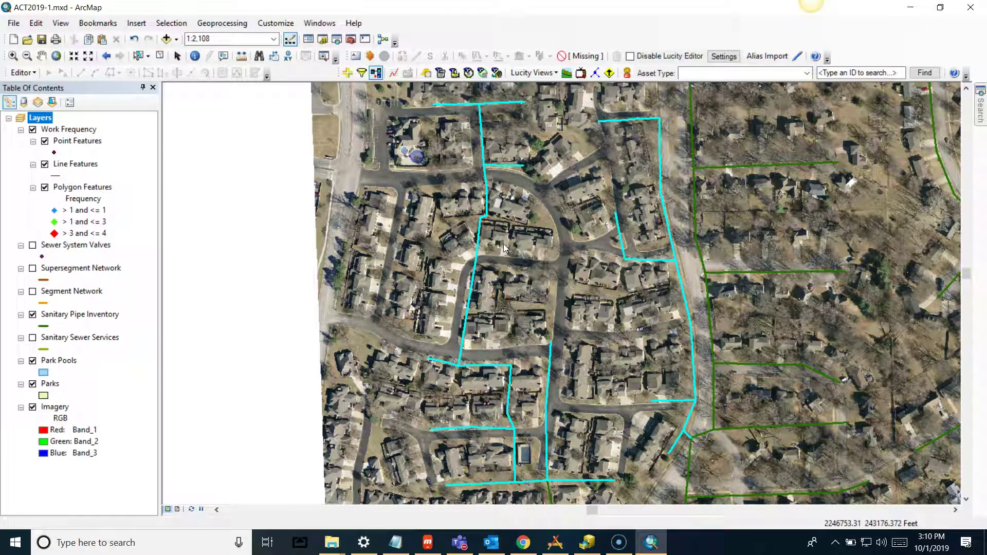
pyautogui.rightClick(50, 131)
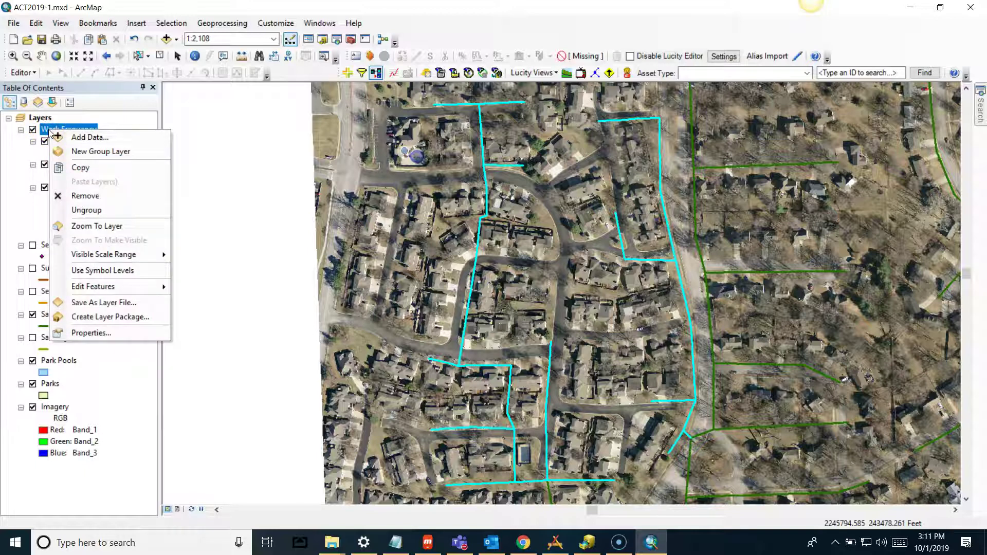
pyautogui.click(80, 196)
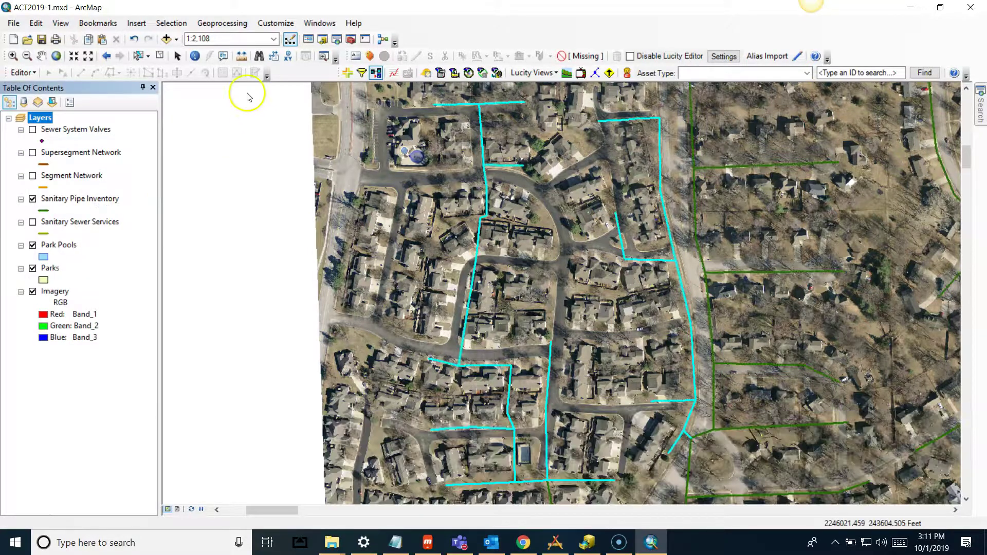
# Step: Plot work frequency on the map with the NewWorkOrders filter for Work Order Standard
pyautogui.click(393, 75)
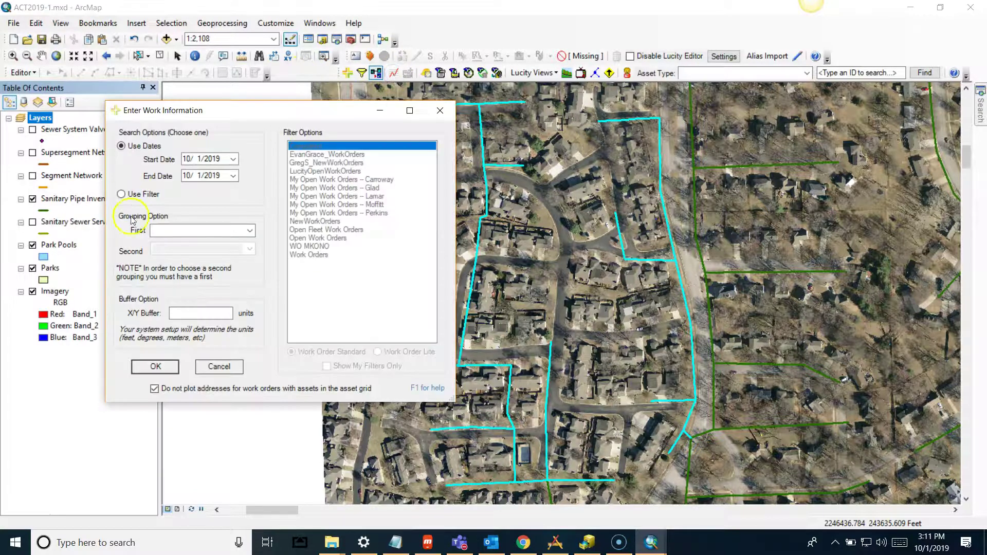
pyautogui.click(121, 193)
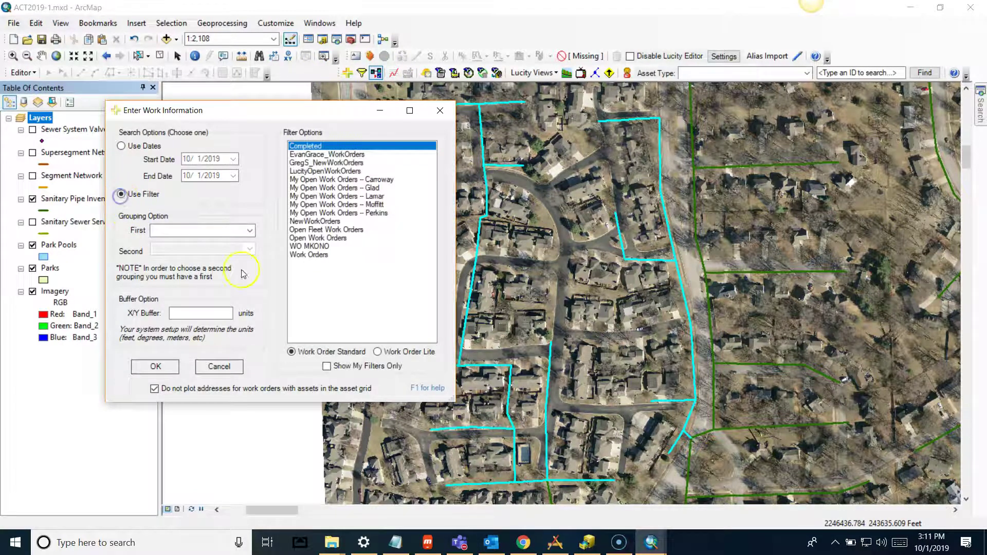
pyautogui.click(318, 222)
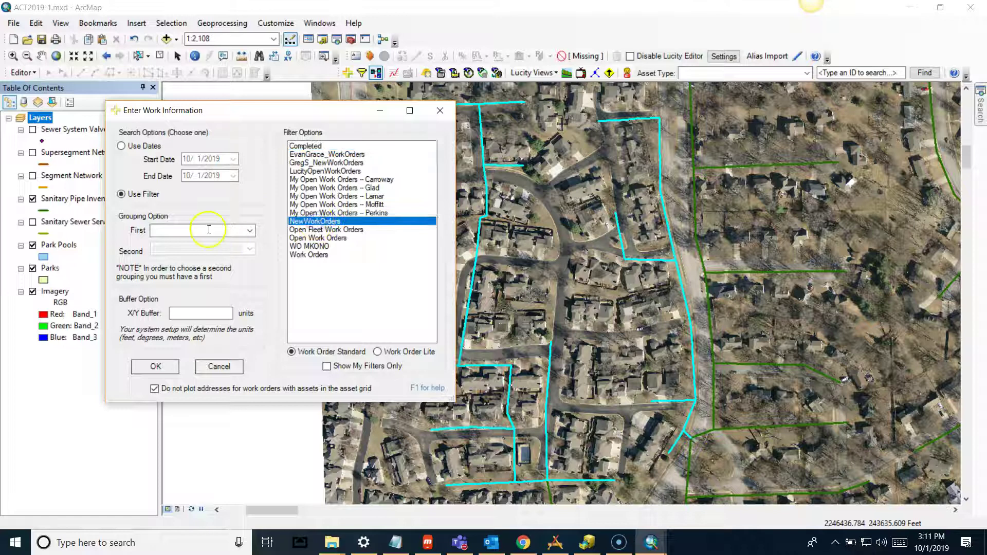
pyautogui.click(156, 367)
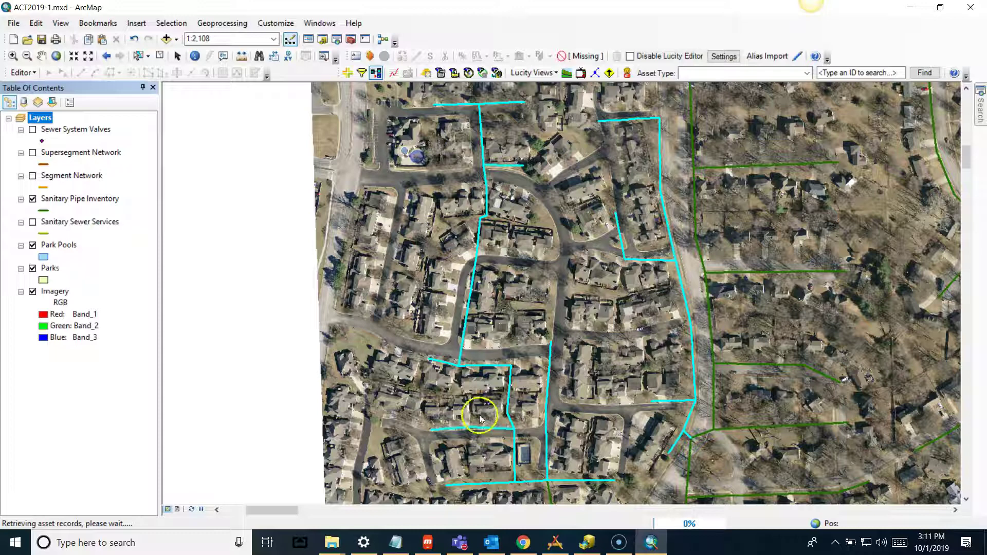
pyautogui.click(687, 526)
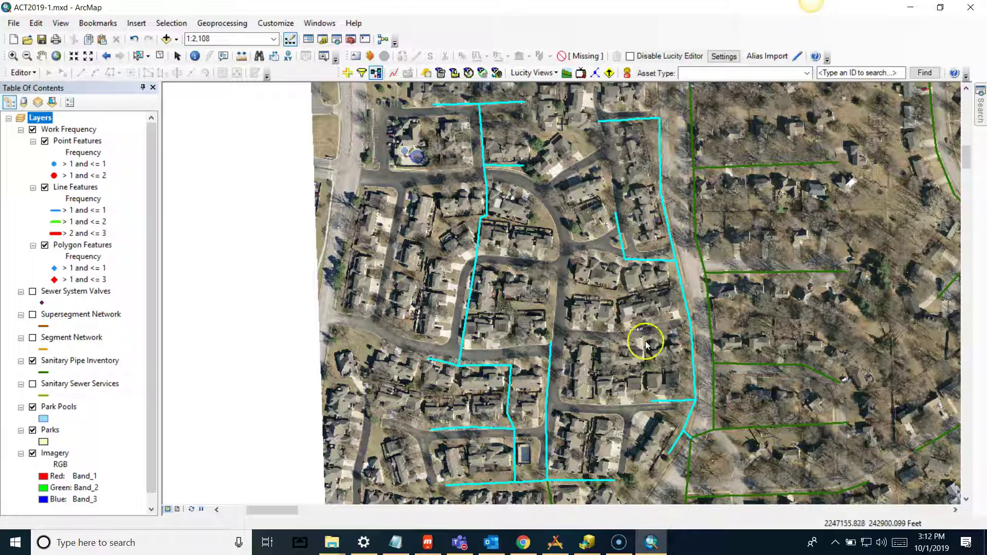
# Step: Zoom the map to the Point Features layer and to the Line Features layer of the Work Frequency group
pyautogui.rightClick(72, 141)
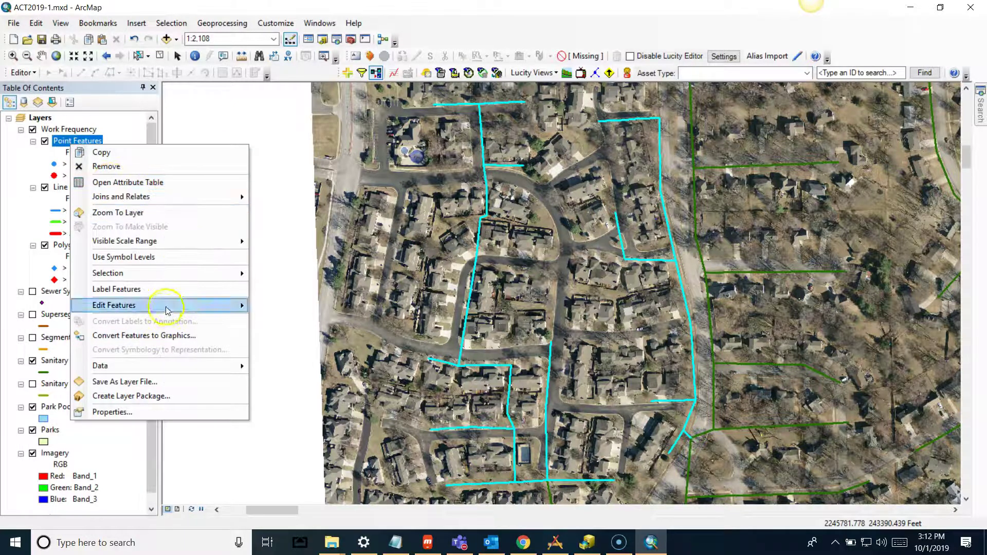
pyautogui.click(123, 212)
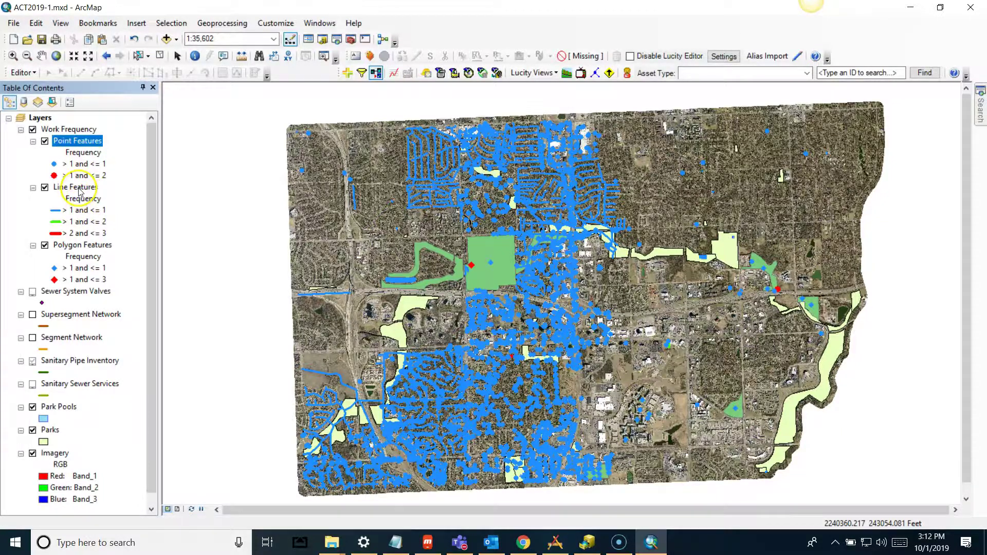
pyautogui.rightClick(79, 189)
pyautogui.click(125, 256)
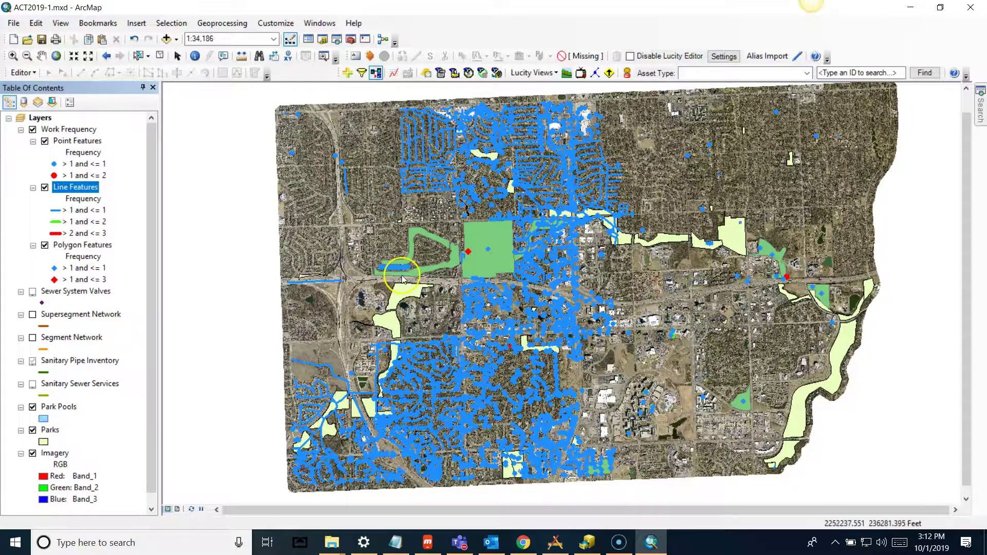
# Step: Set the symbol size of the Point Features "> 1 and <= 2" frequency class to 9, and remove the Work Frequency group layer
pyautogui.click(81, 165)
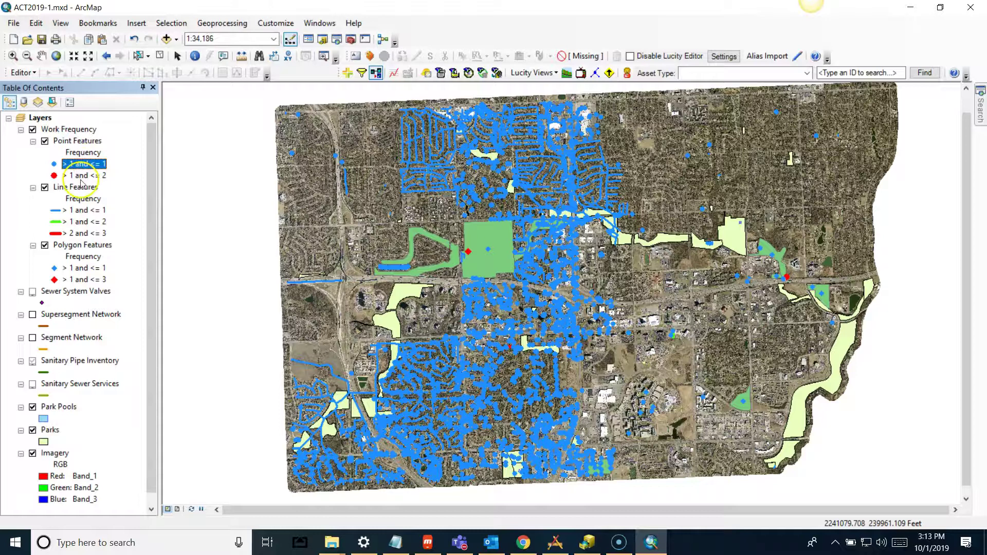
pyautogui.click(80, 177)
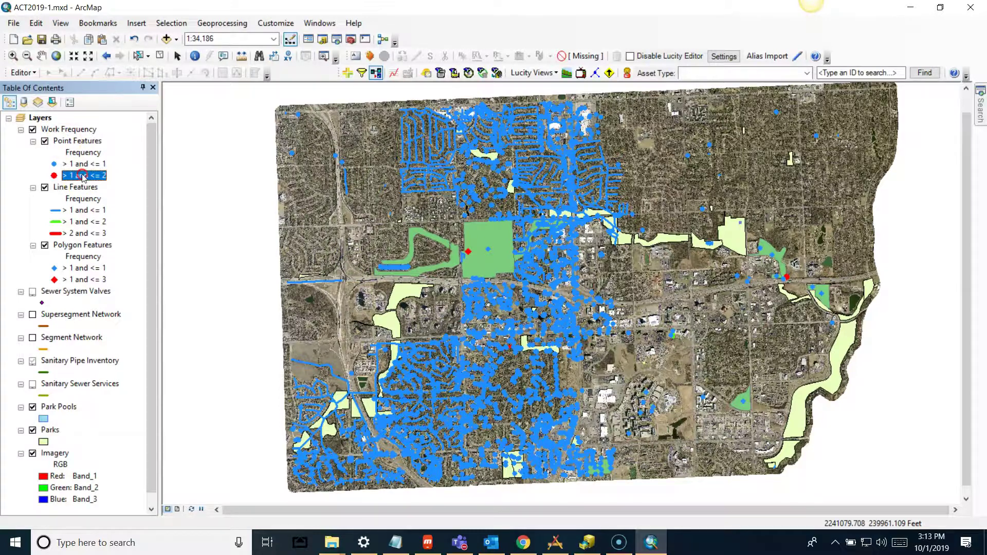
pyautogui.doubleClick(54, 175)
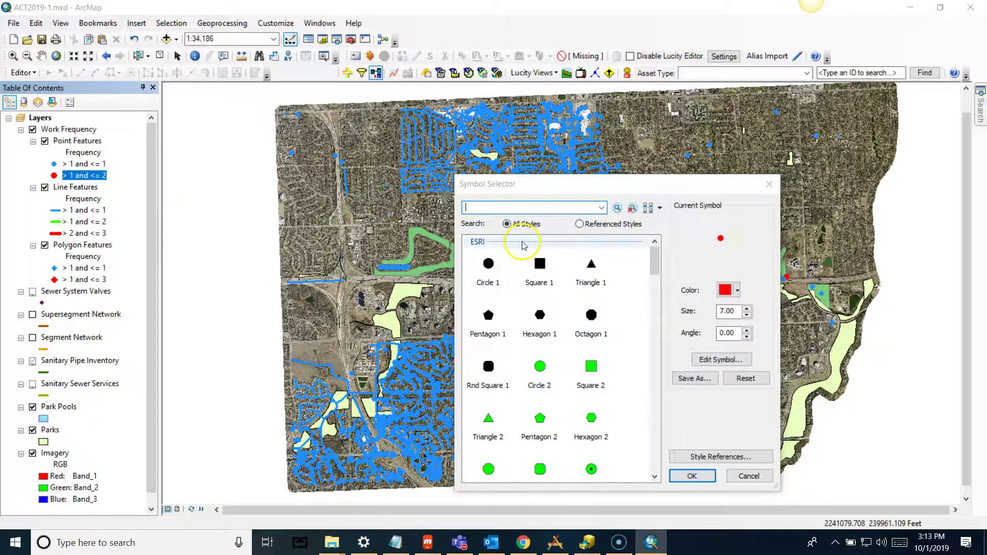
pyautogui.click(746, 308)
pyautogui.click(746, 308)
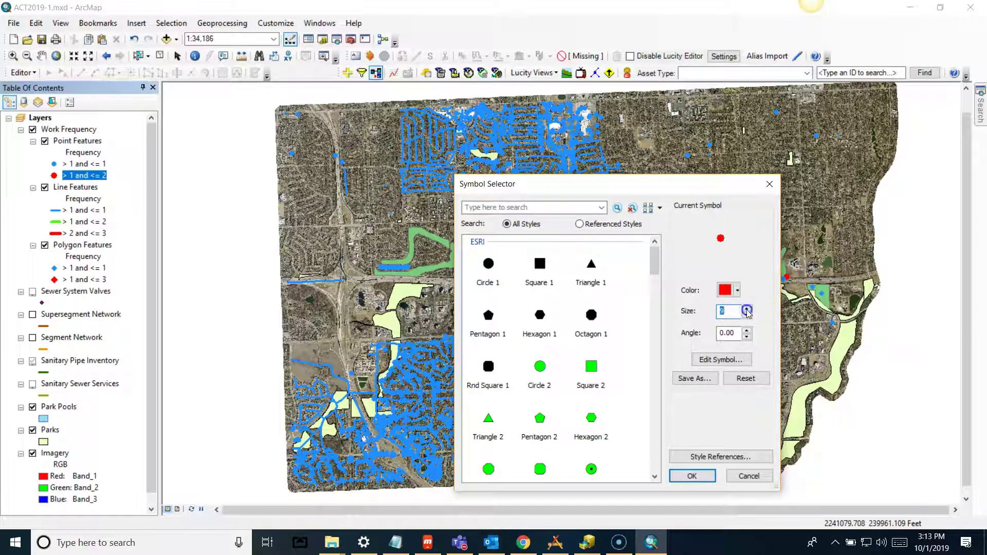
pyautogui.click(690, 476)
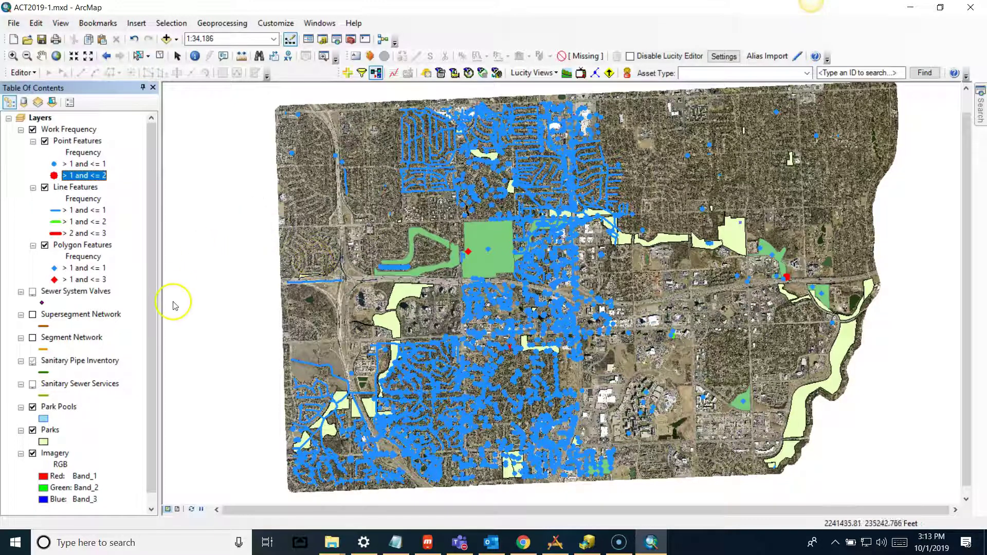
pyautogui.rightClick(80, 130)
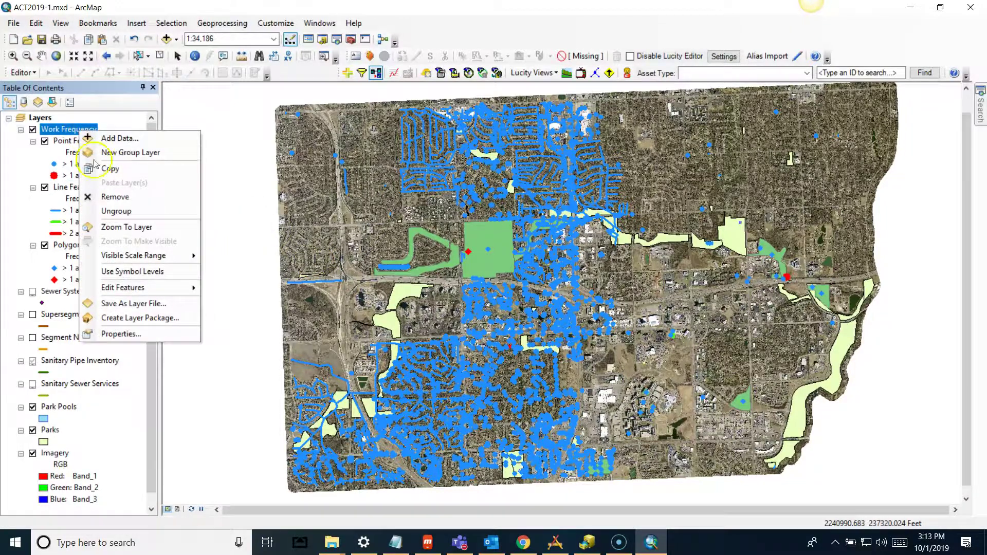
pyautogui.click(108, 198)
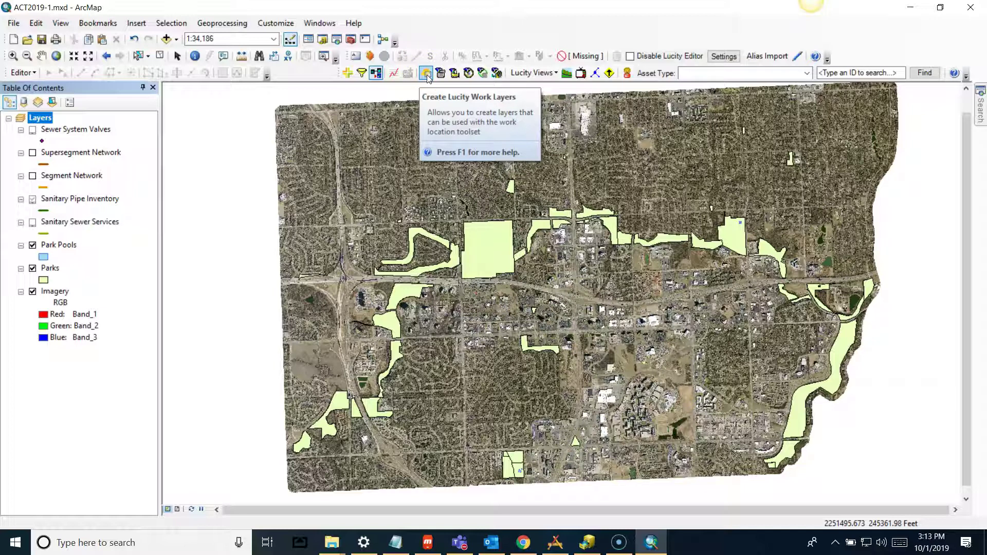
# Step: Start creating a Lucity work location layer of the type Requests (Live)
pyautogui.click(426, 75)
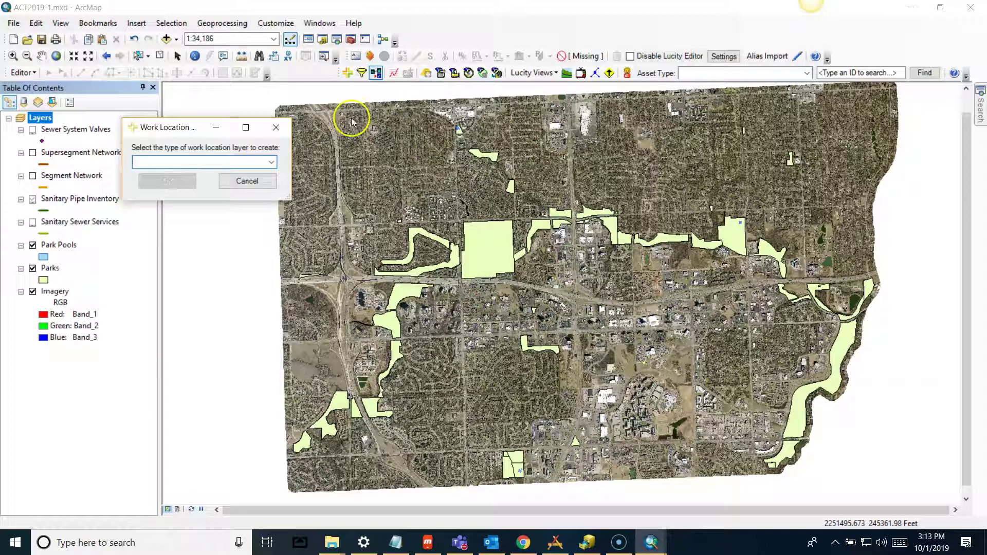
pyautogui.click(272, 163)
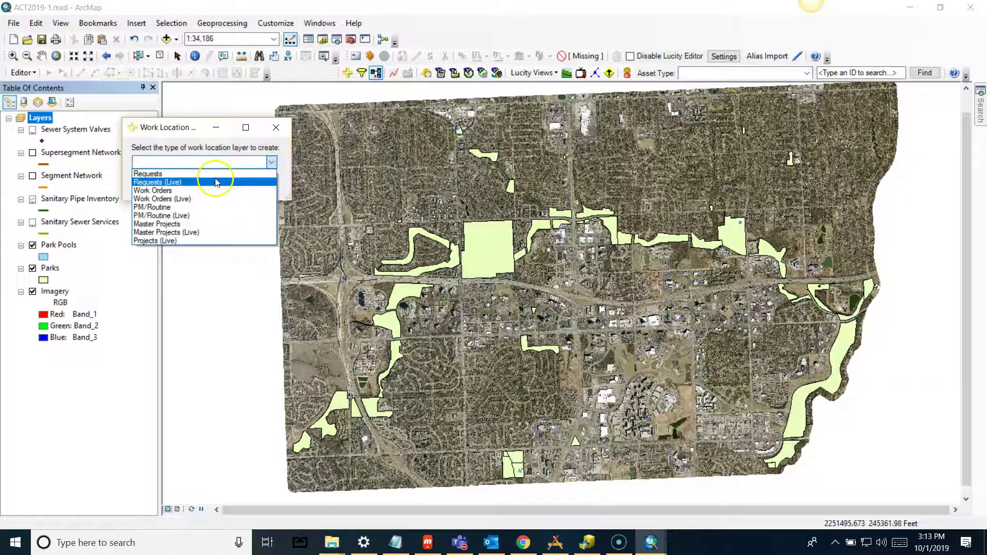
pyautogui.click(216, 184)
pyautogui.click(199, 204)
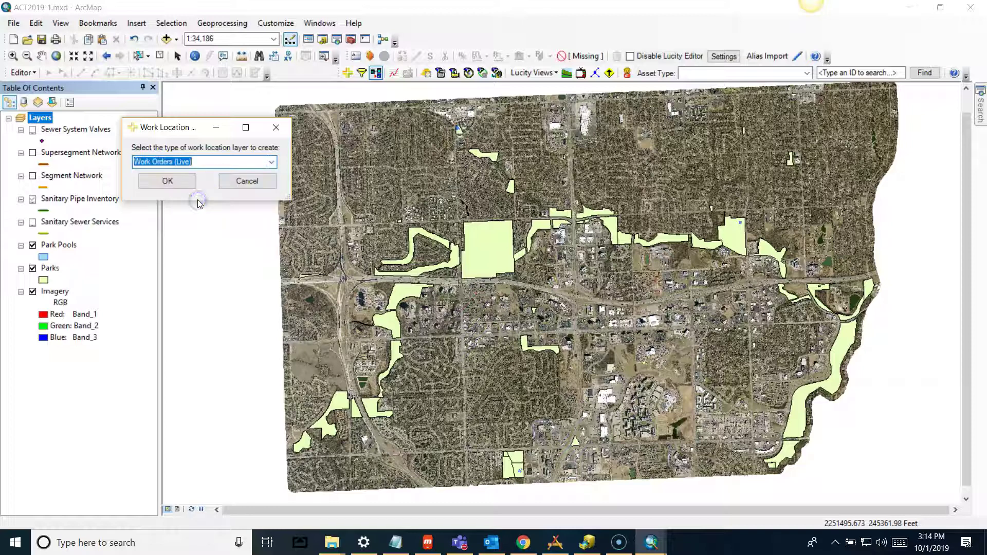
pyautogui.click(271, 162)
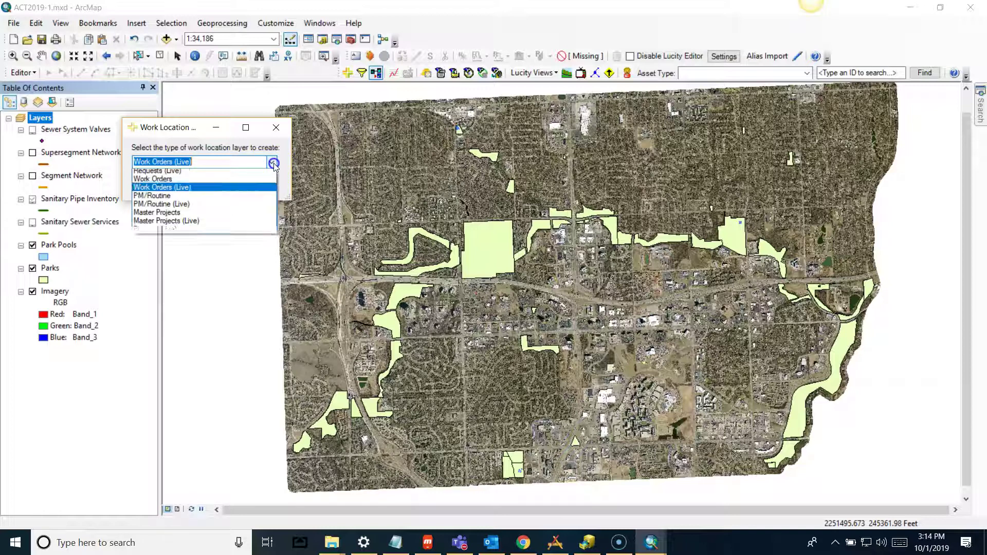
pyautogui.click(233, 184)
pyautogui.click(180, 184)
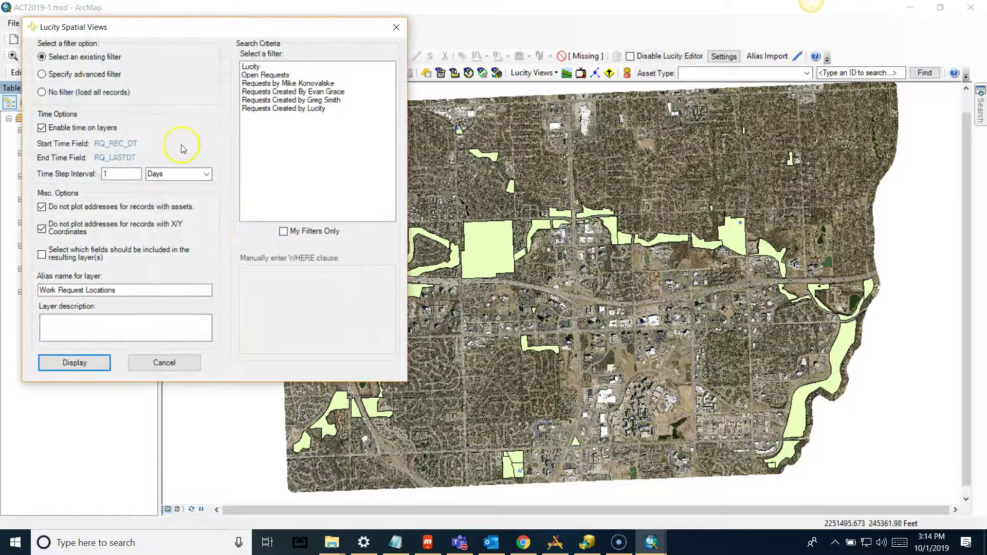
# Step: Display the work request locations using the Open Requests filter with time on layers disabled
pyautogui.click(278, 76)
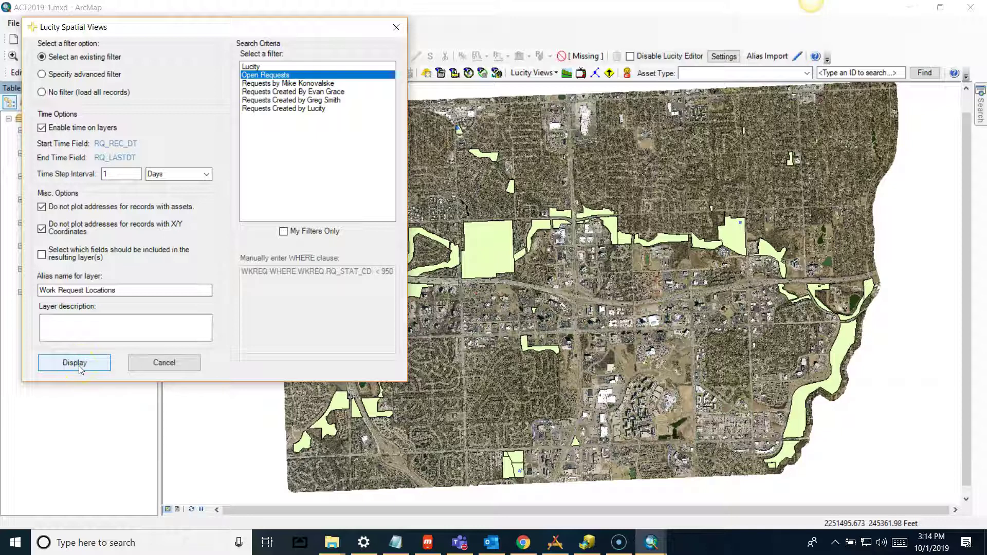
pyautogui.click(43, 128)
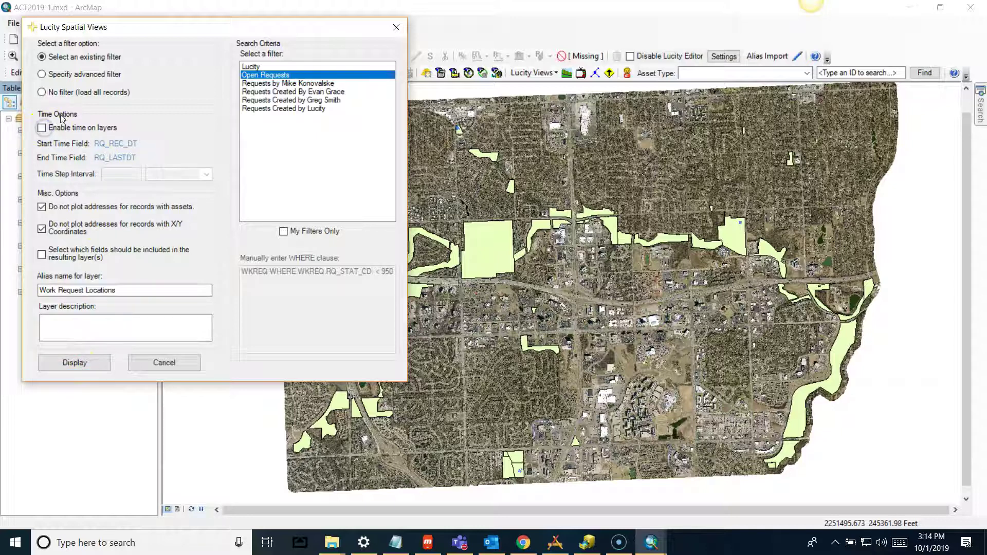
pyautogui.click(60, 362)
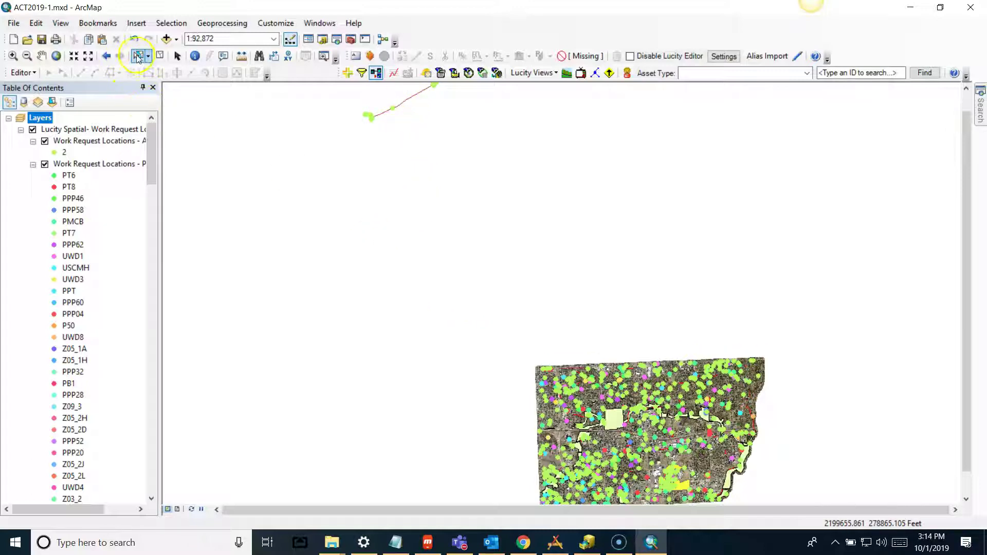
# Step: Center the map on the work request locations and zoom in to a scale of 1:40,000
pyautogui.click(42, 56)
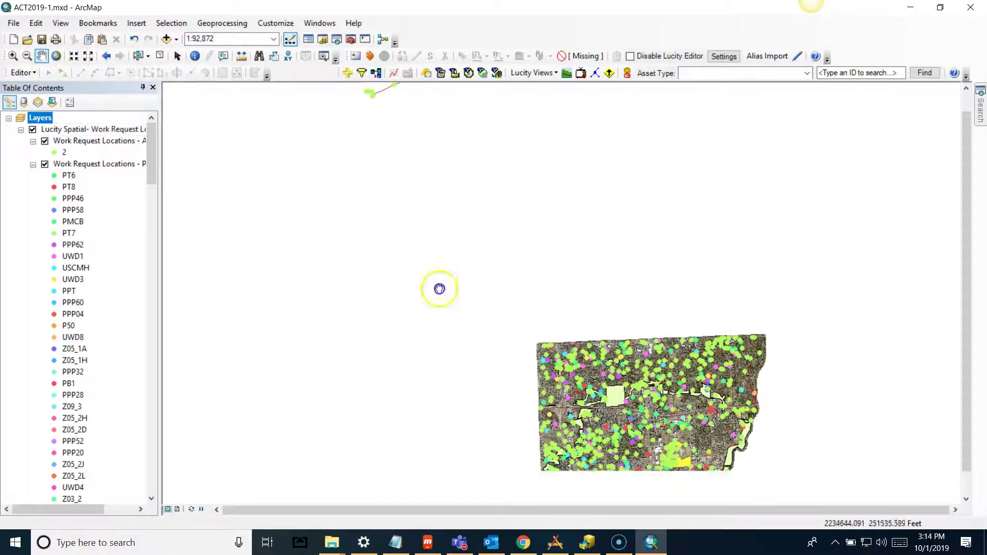
pyautogui.moveTo(440, 289); pyautogui.dragTo(295, 169)
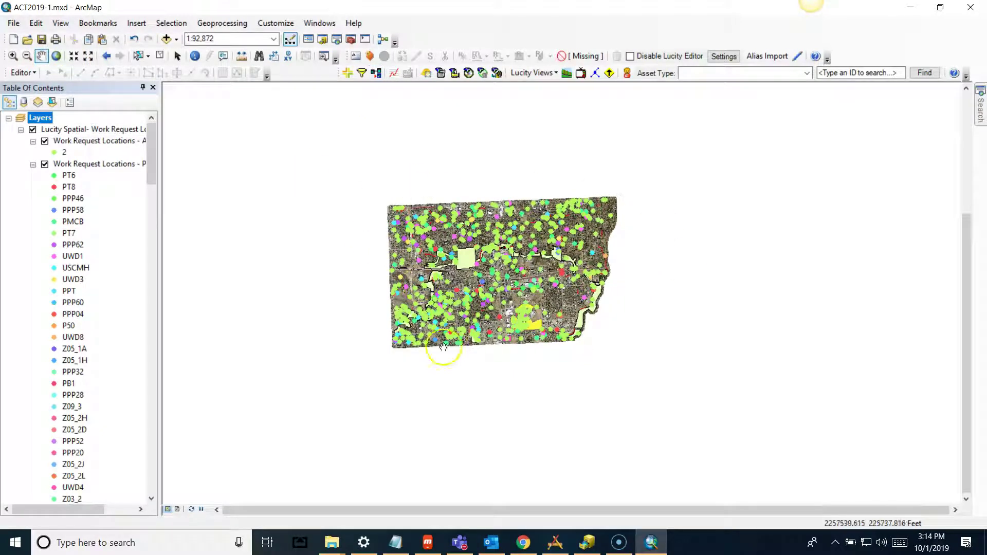
pyautogui.scroll(3, 502, 266)
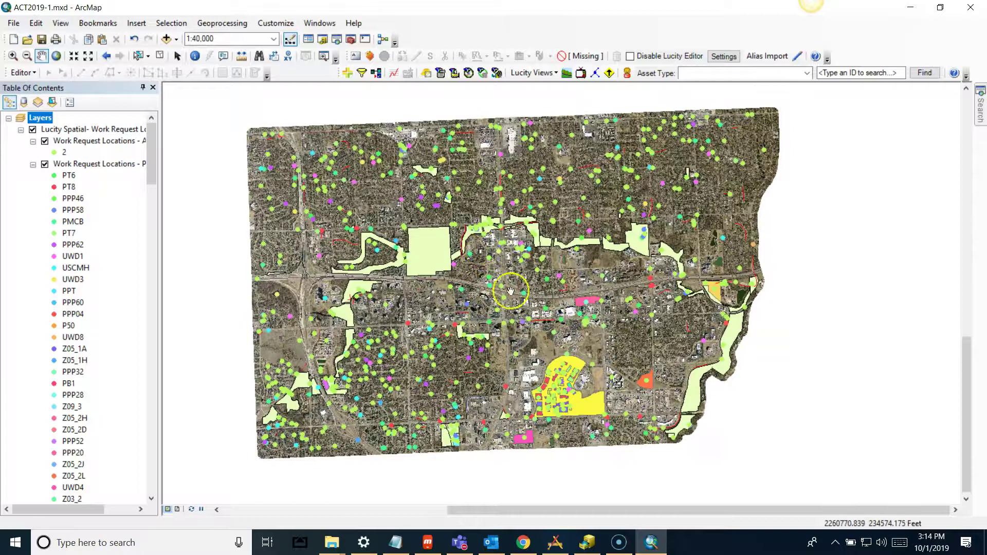
pyautogui.scroll(1, 514, 298)
pyautogui.scroll(-1, 514, 308)
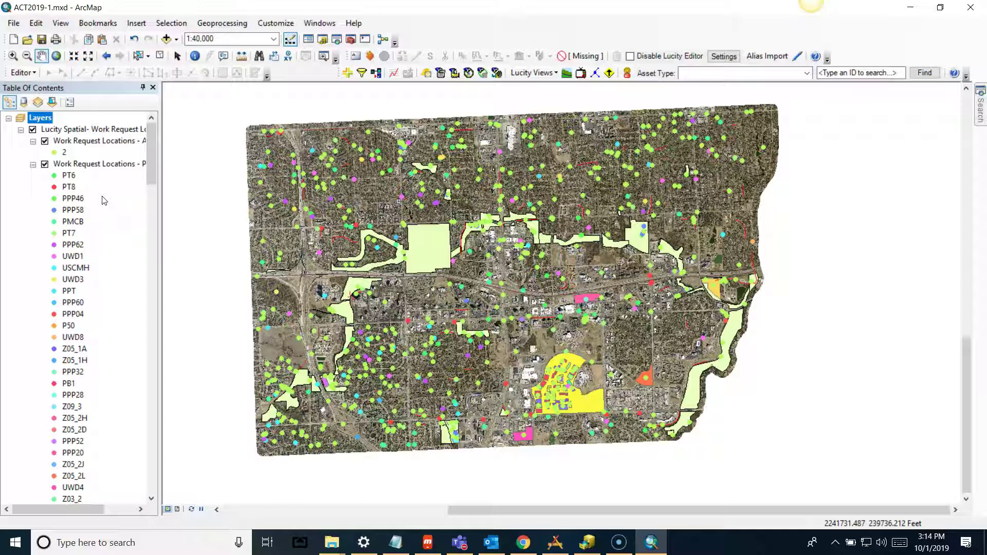
# Step: Look through the legend categories of the Work Request Locations layers, from the point assets down to the line assets
pyautogui.click(114, 201)
pyautogui.rightClick(85, 144)
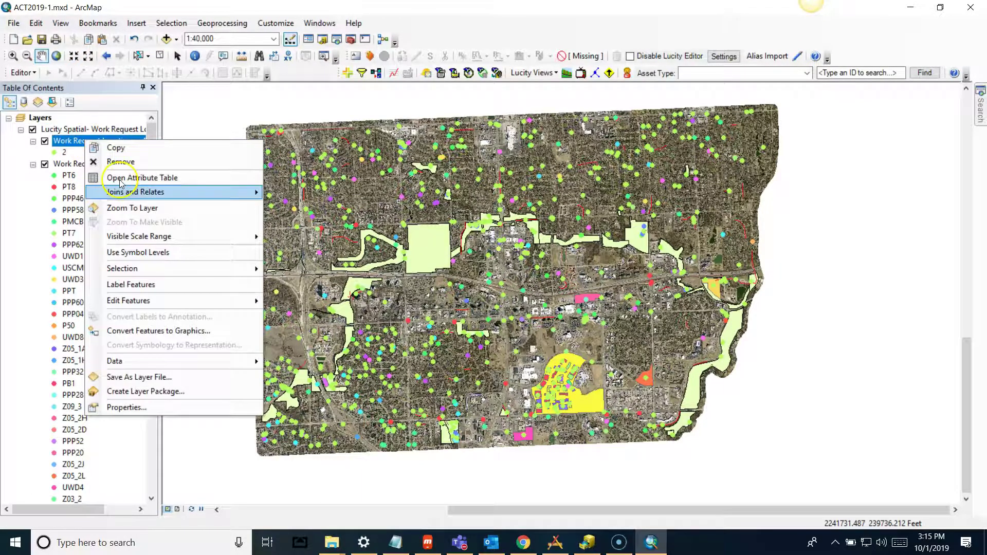
pyautogui.click(41, 257)
pyautogui.scroll(-8, 92, 252)
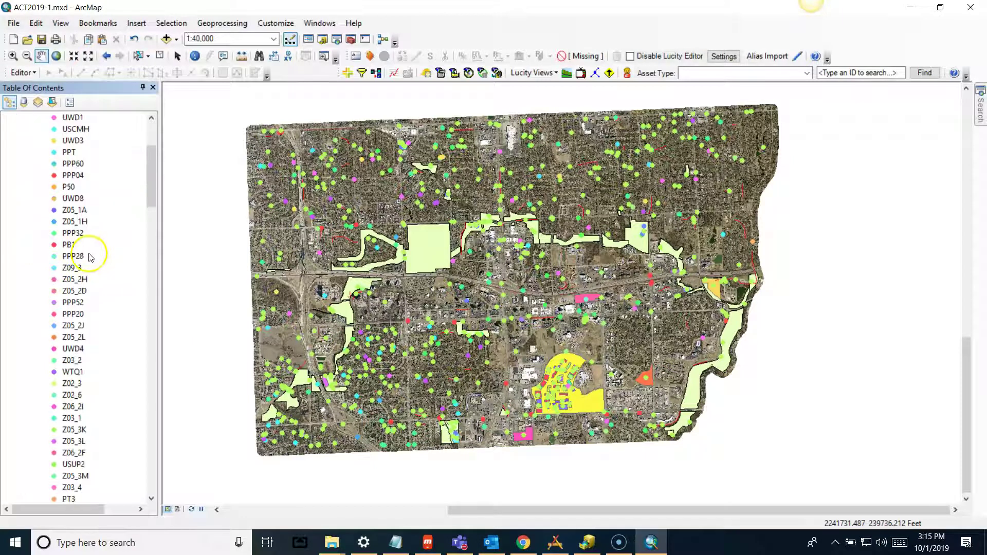
pyautogui.scroll(-20, 97, 251)
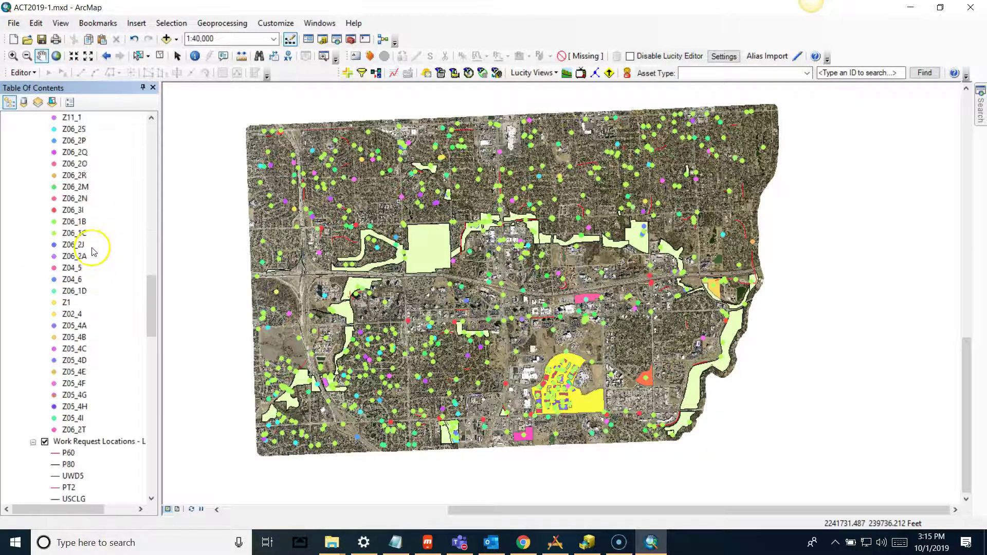
pyautogui.scroll(15, 95, 268)
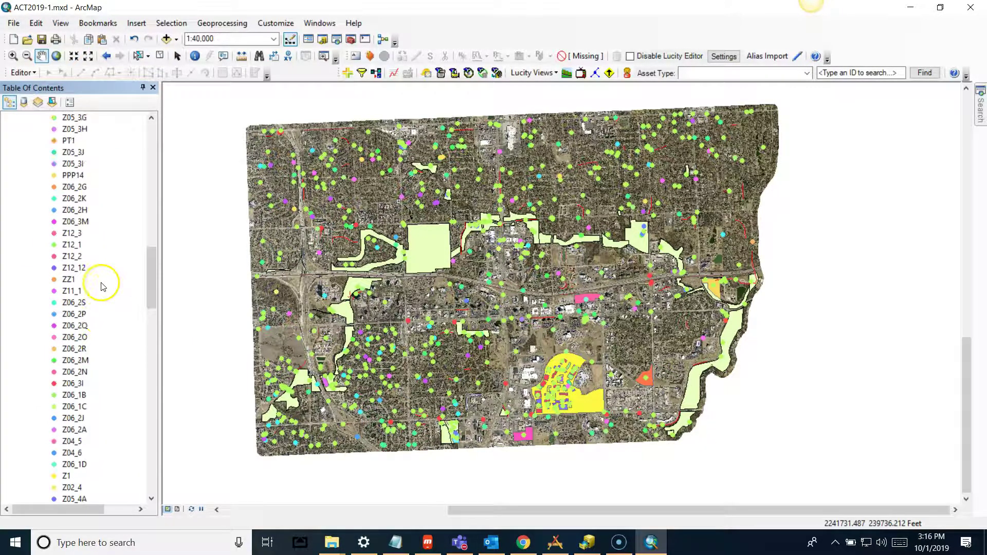
pyautogui.scroll(15, 96, 275)
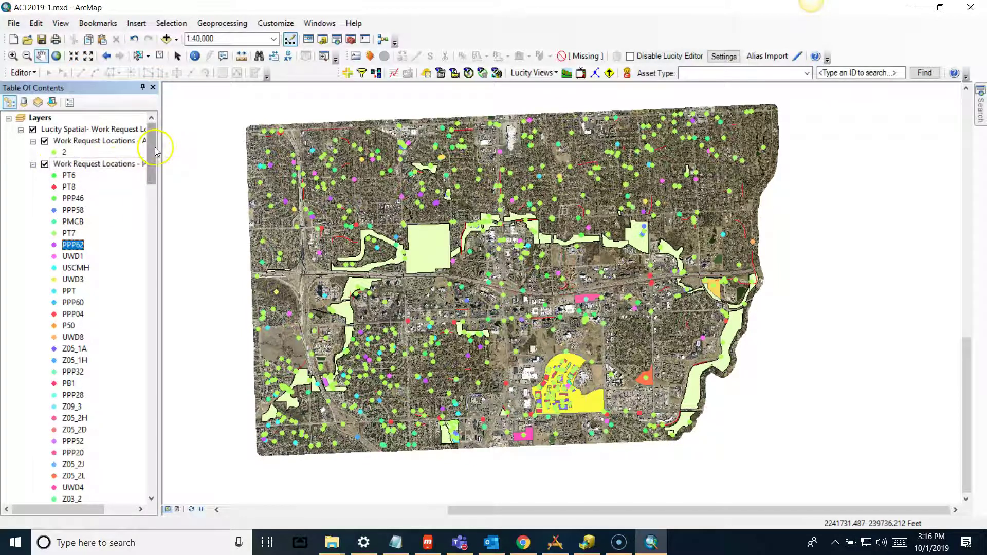
pyautogui.moveTo(153, 150)
pyautogui.mouseDown()
pyautogui.moveTo(186, 447)
pyautogui.moveTo(157, 200)
pyautogui.moveTo(136, 145)
pyautogui.mouseUp()
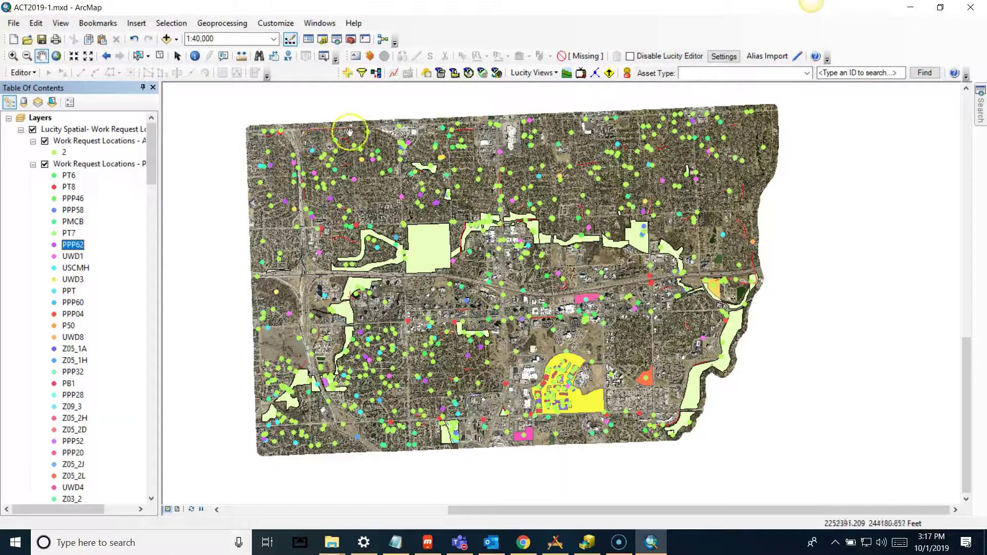
# Step: Review the filter, time and plotting options for a new request location layer, and close them without displaying a layer
pyautogui.click(426, 73)
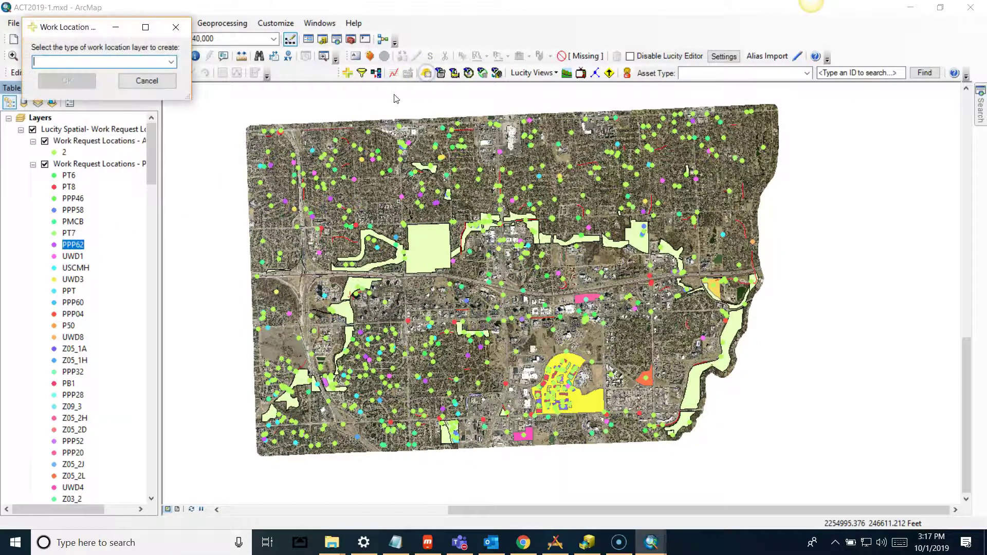
pyautogui.click(171, 61)
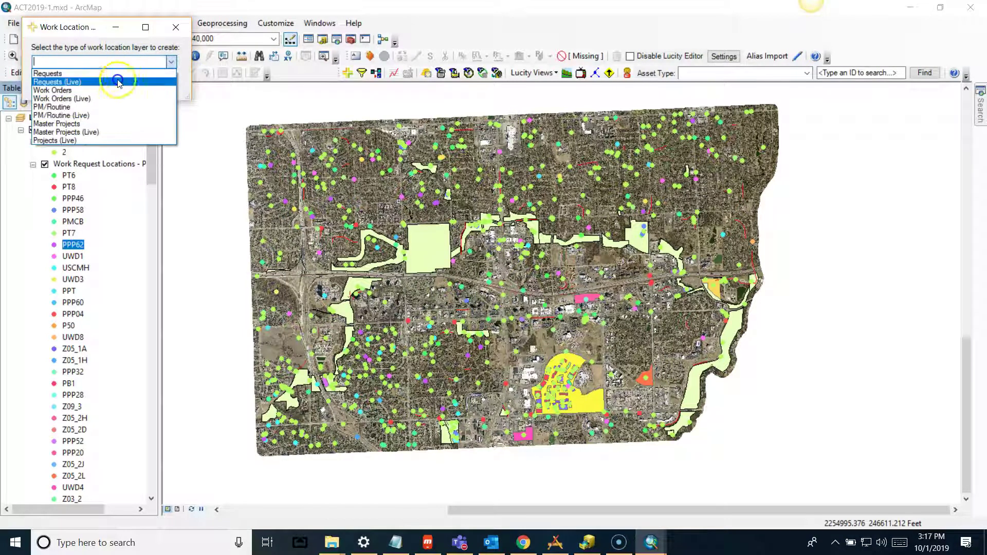
pyautogui.click(72, 76)
pyautogui.click(67, 80)
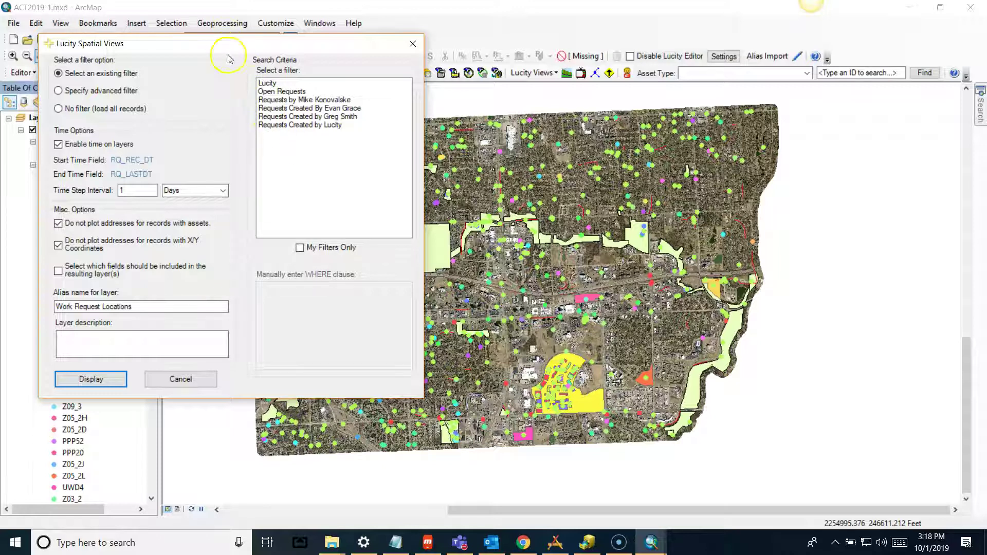
pyautogui.click(184, 378)
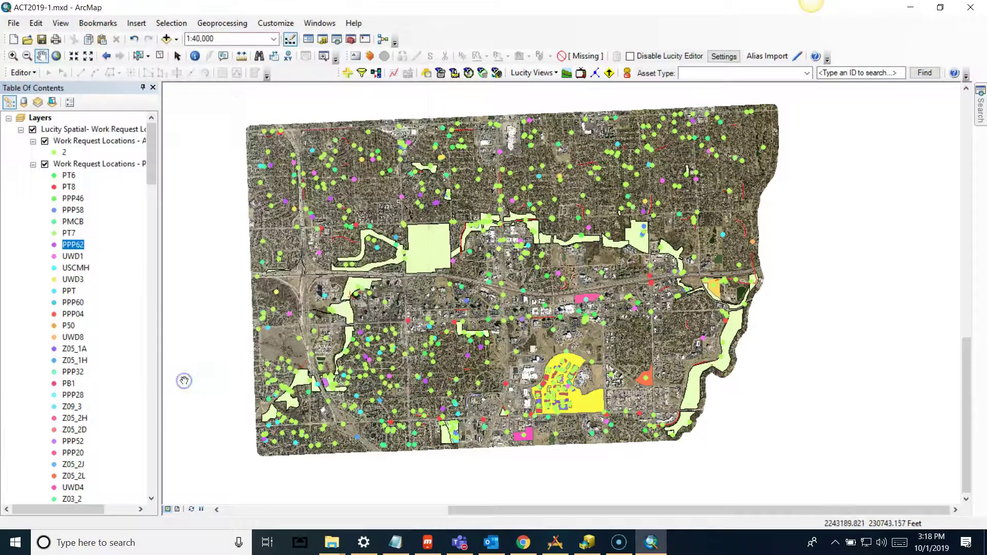
# Step: Review the types of work location layer that can be created, and cancel without choosing one
pyautogui.click(429, 74)
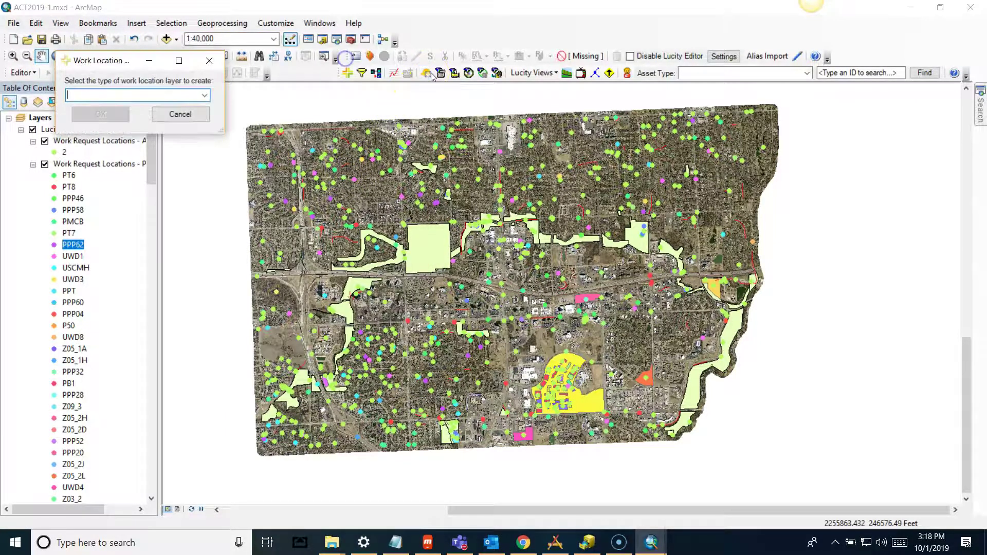
pyautogui.click(205, 95)
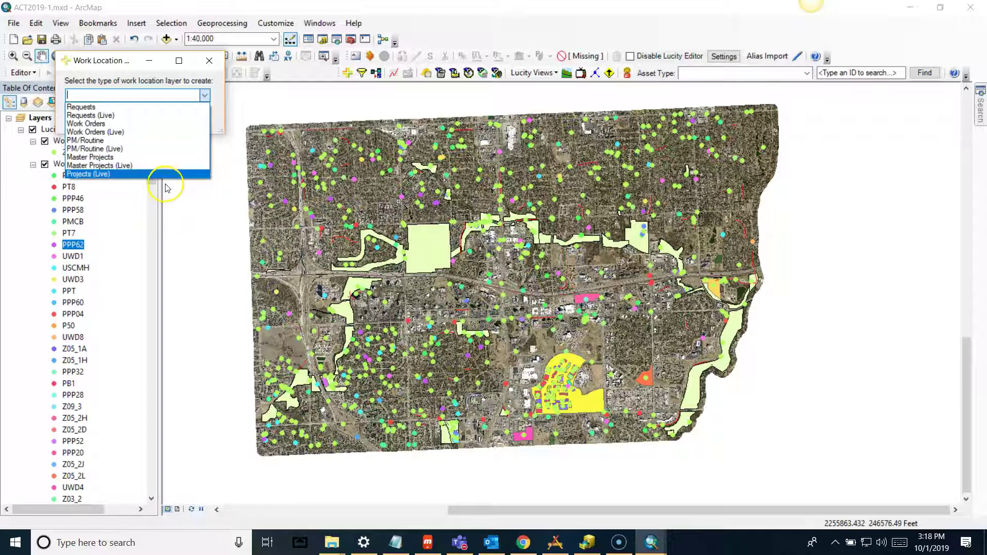
pyautogui.click(209, 61)
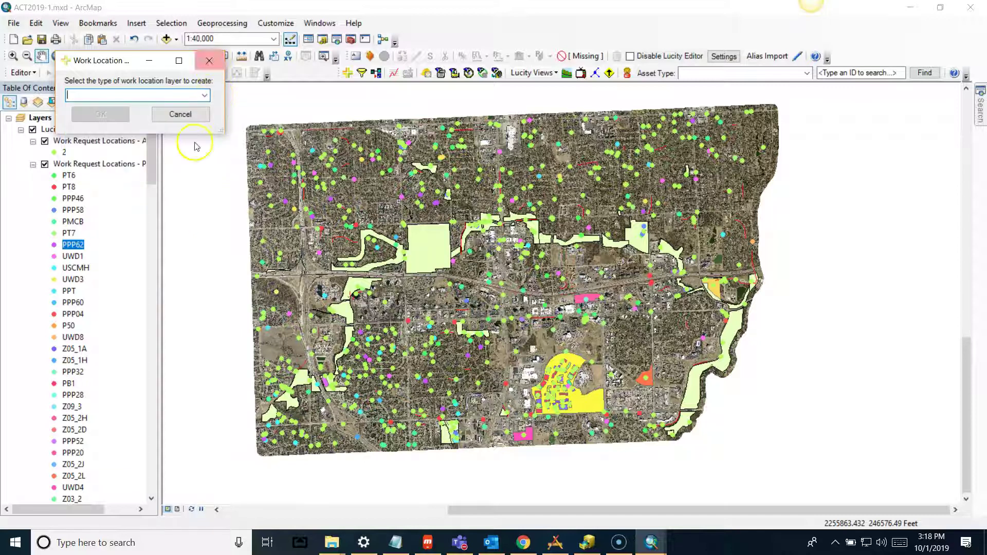
pyautogui.click(183, 117)
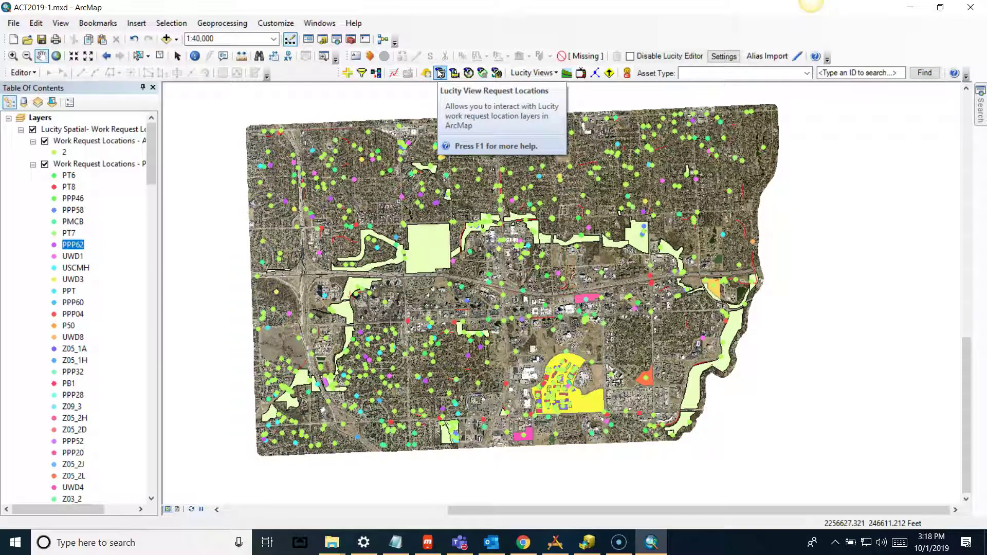
# Step: Activate the Lucity View Request Locations tool and review the tools for viewing work and master project locations
pyautogui.click(439, 74)
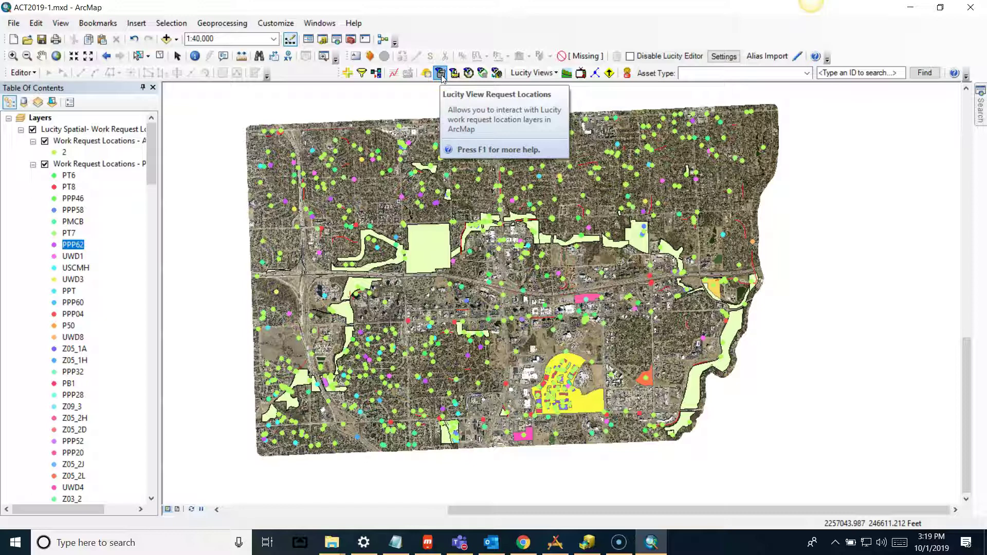
pyautogui.click(456, 75)
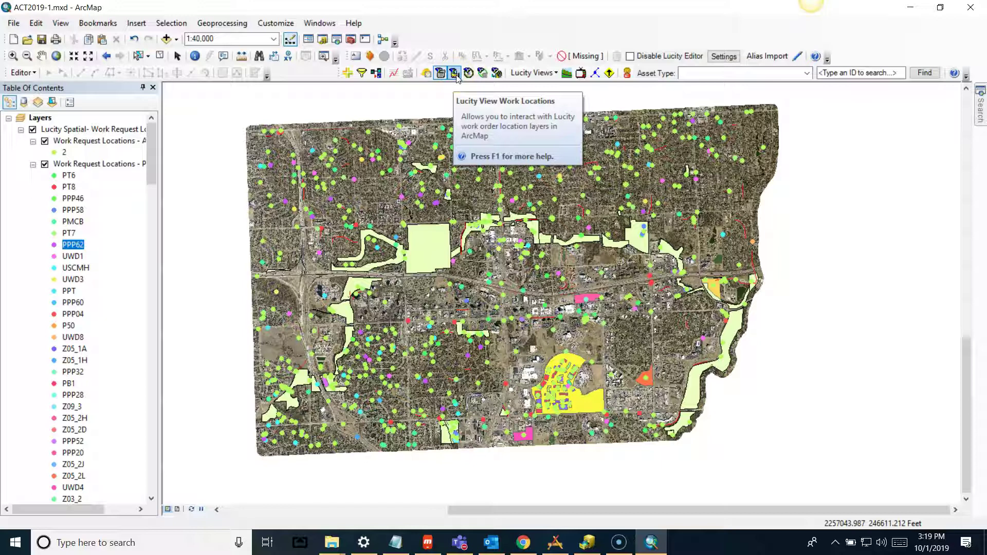
pyautogui.click(468, 74)
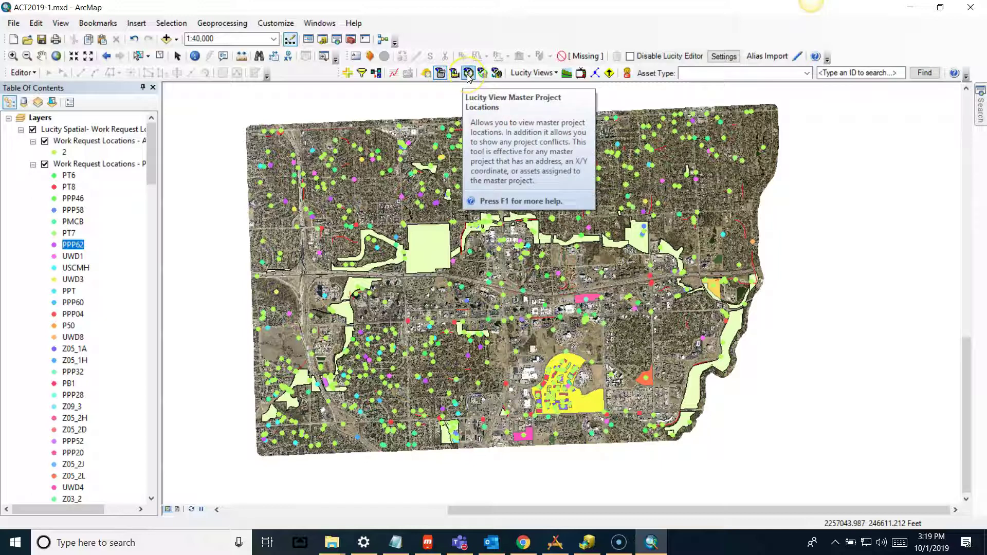
pyautogui.click(483, 76)
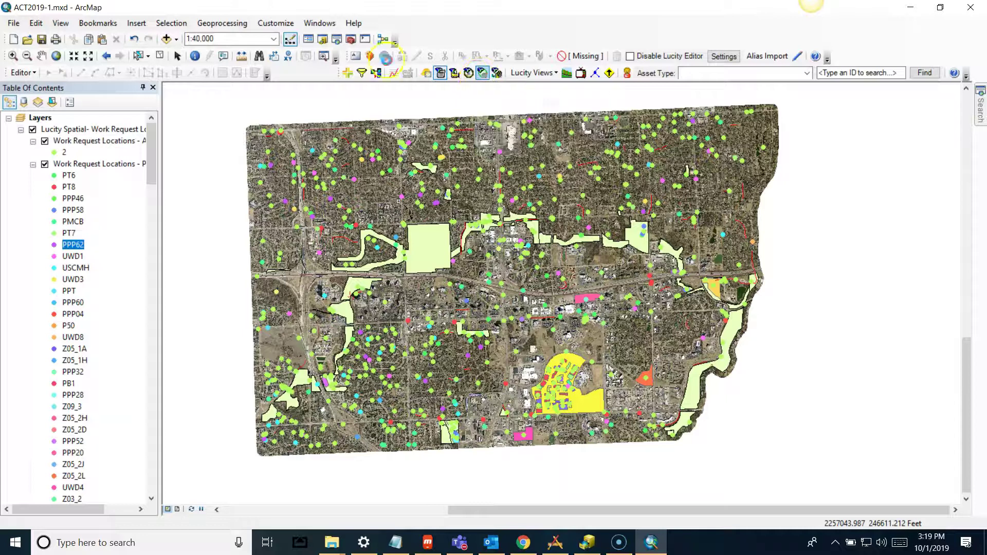
pyautogui.rightClick(488, 81)
pyautogui.click(471, 91)
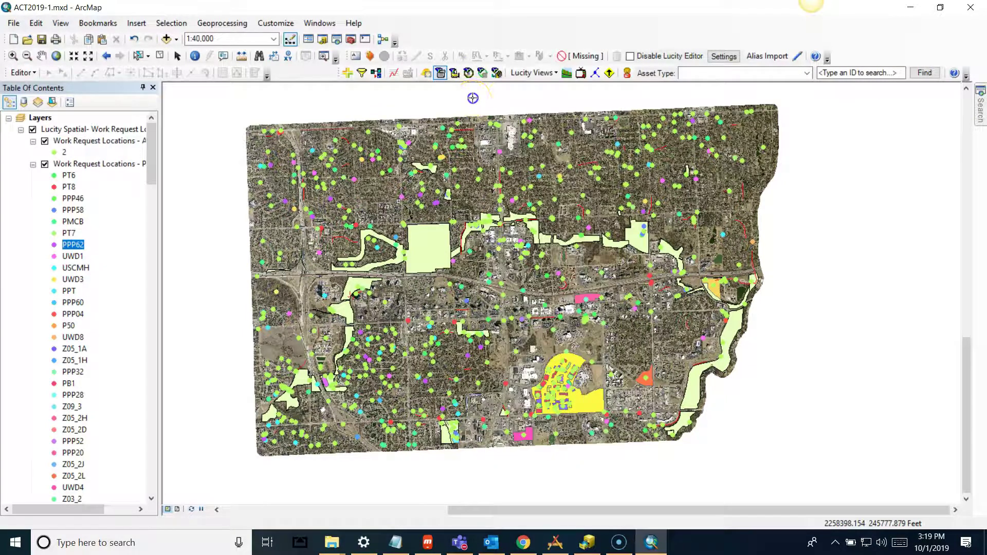
pyautogui.click(481, 75)
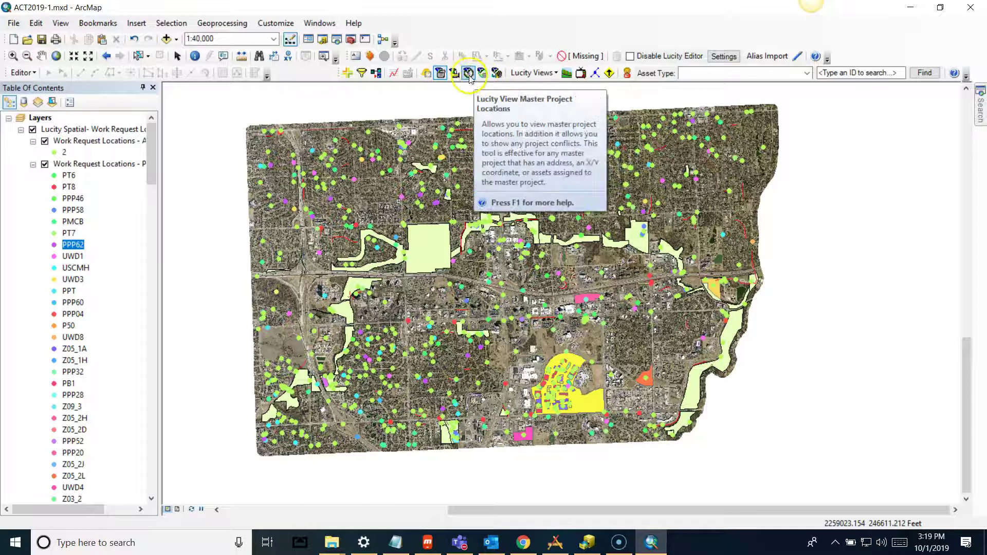
pyautogui.click(426, 72)
pyautogui.click(201, 130)
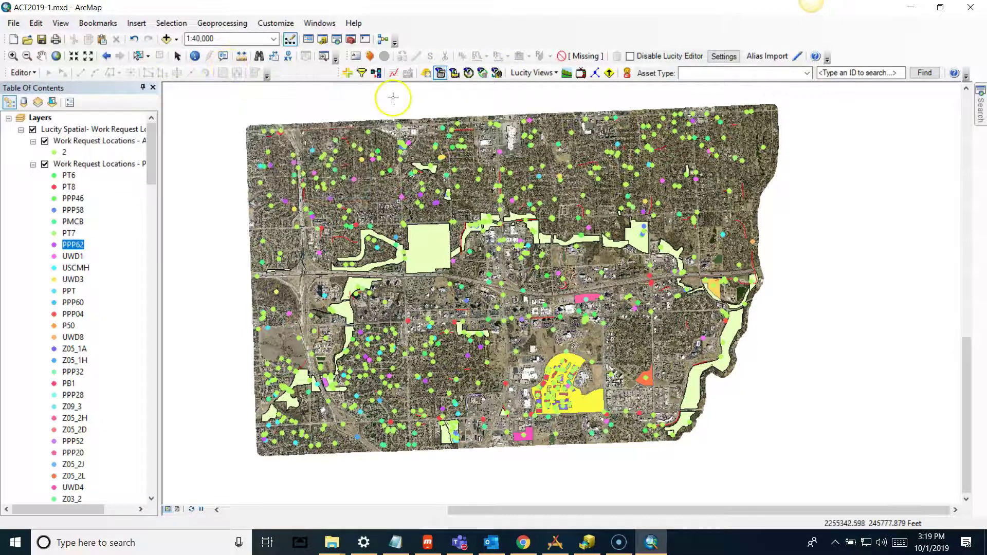
# Step: Examine which Lucity views are offered for sewer, storm and street assets
pyautogui.click(551, 74)
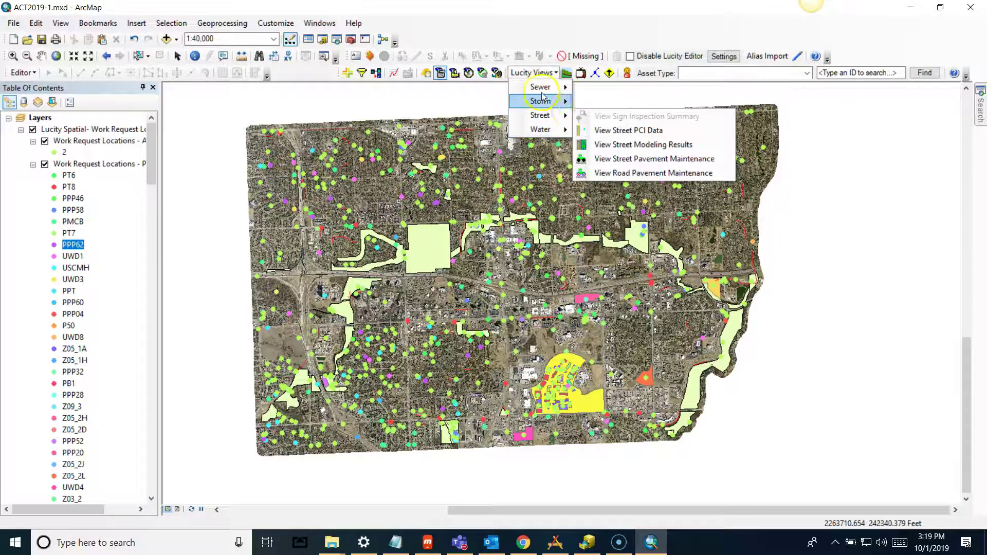
pyautogui.moveTo(539, 91)
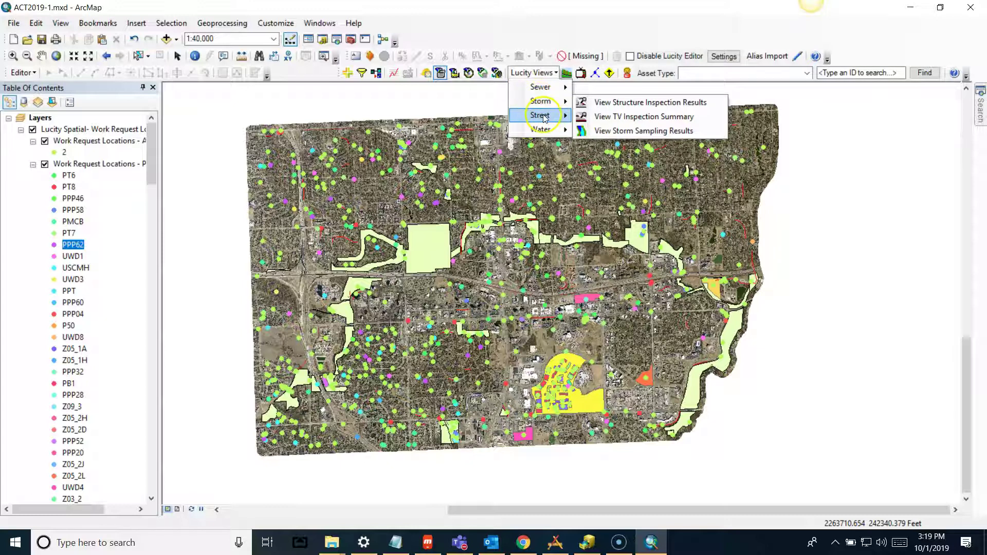
pyautogui.moveTo(545, 118)
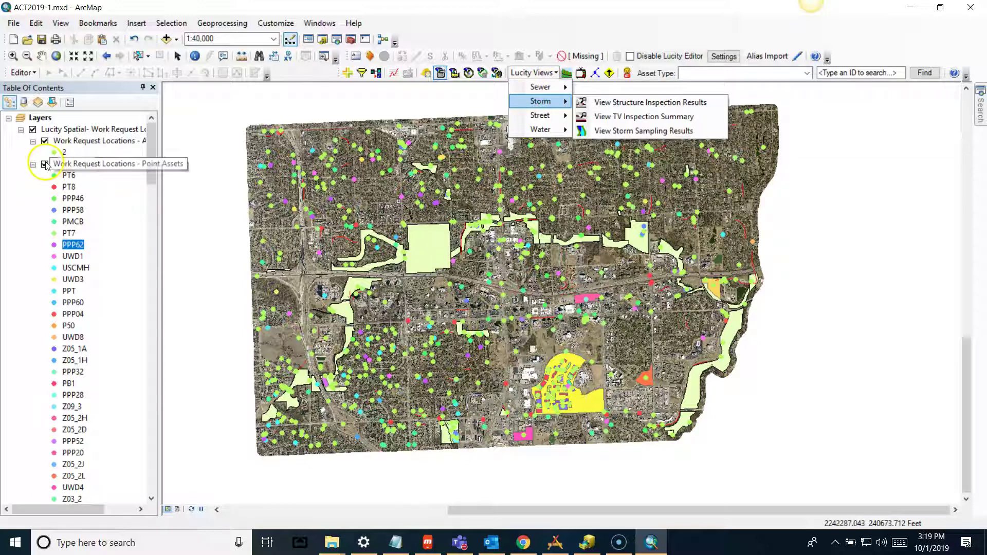
# Step: Remove the Lucity Spatial work request locations group layer from the map
pyautogui.rightClick(96, 130)
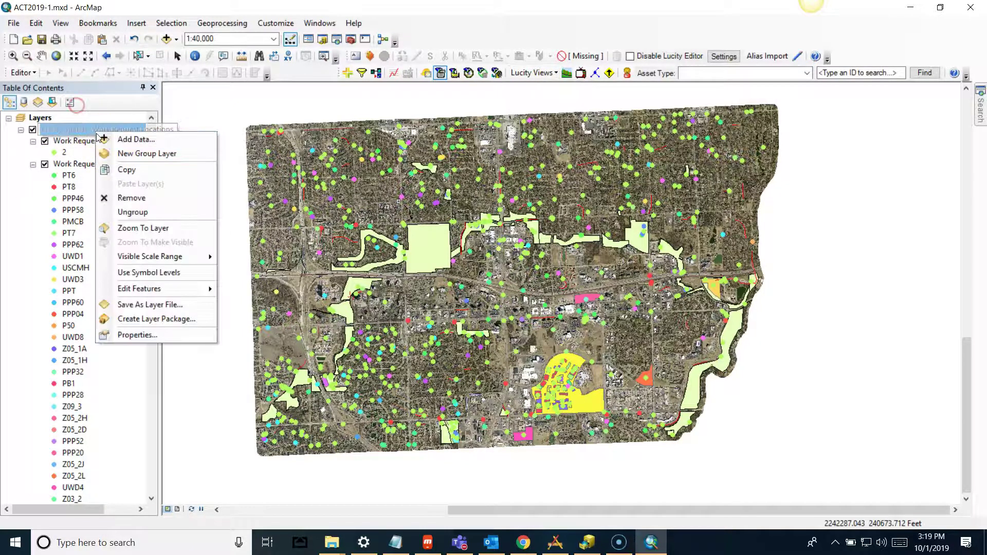
pyautogui.click(132, 199)
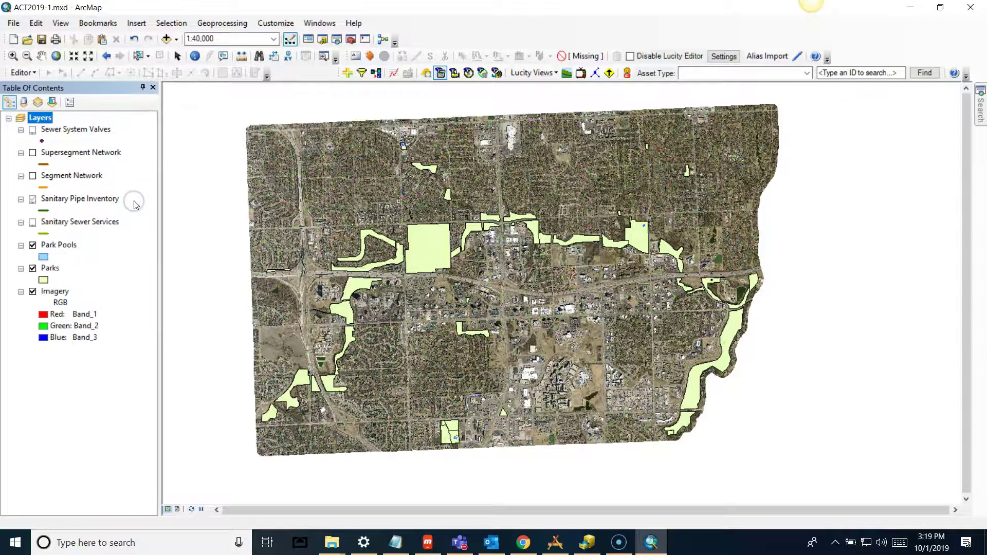
# Step: Turn off the Parks and Park Pools layers and turn on the Sanitary Sewer Services layer
pyautogui.click(32, 268)
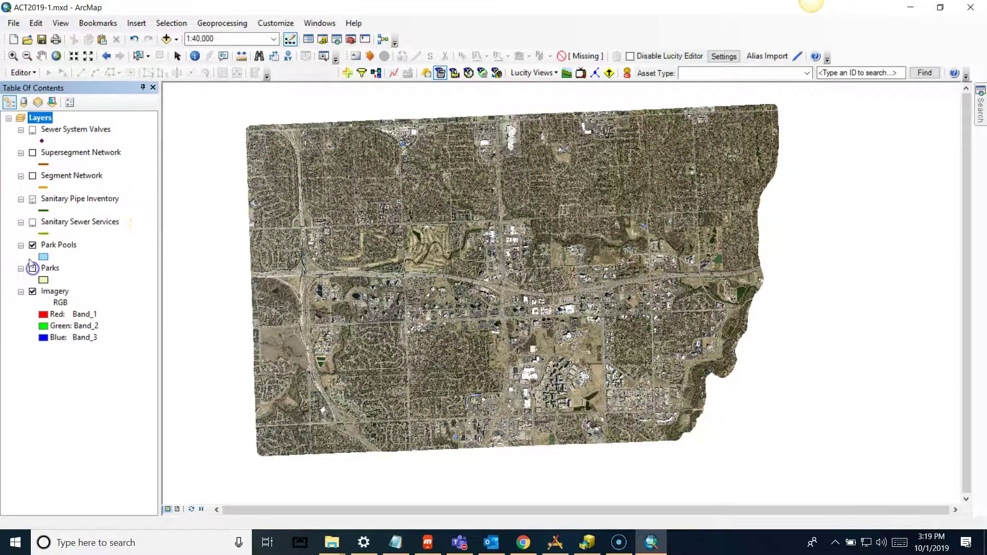
pyautogui.click(32, 244)
pyautogui.click(33, 222)
pyautogui.click(34, 177)
pyautogui.click(33, 176)
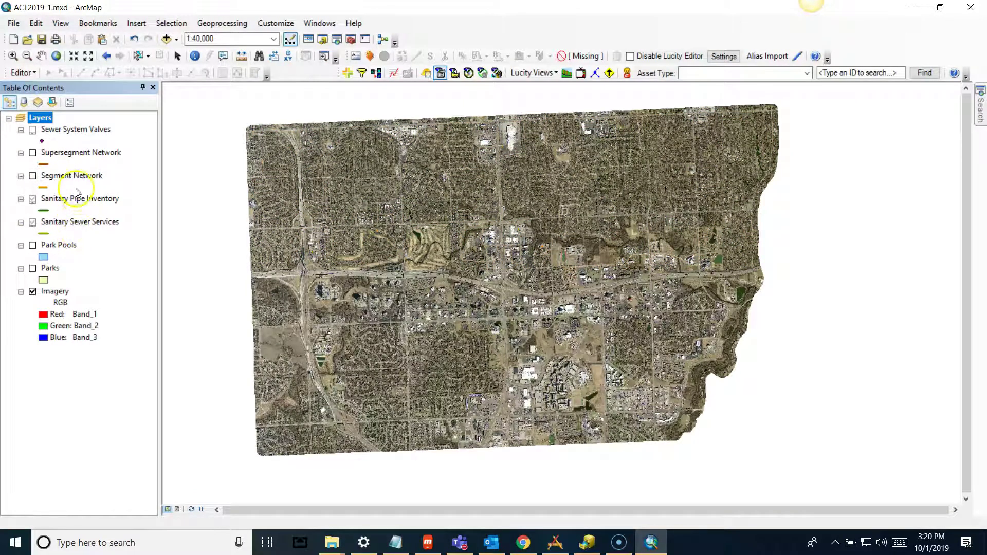
# Step: Start creating a sewer TV Inspection Summary view from the Lucity views
pyautogui.scroll(3, 476, 275)
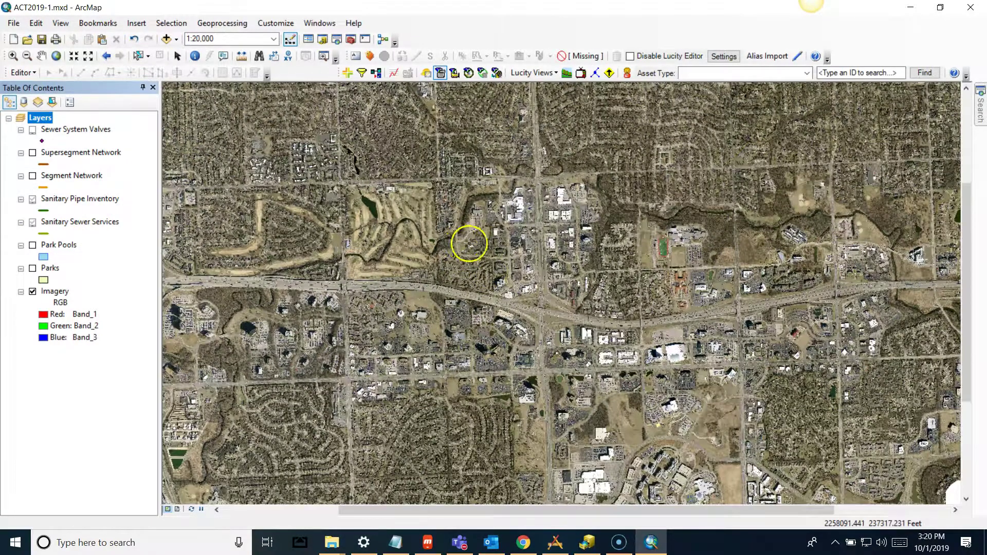
pyautogui.scroll(2, 478, 247)
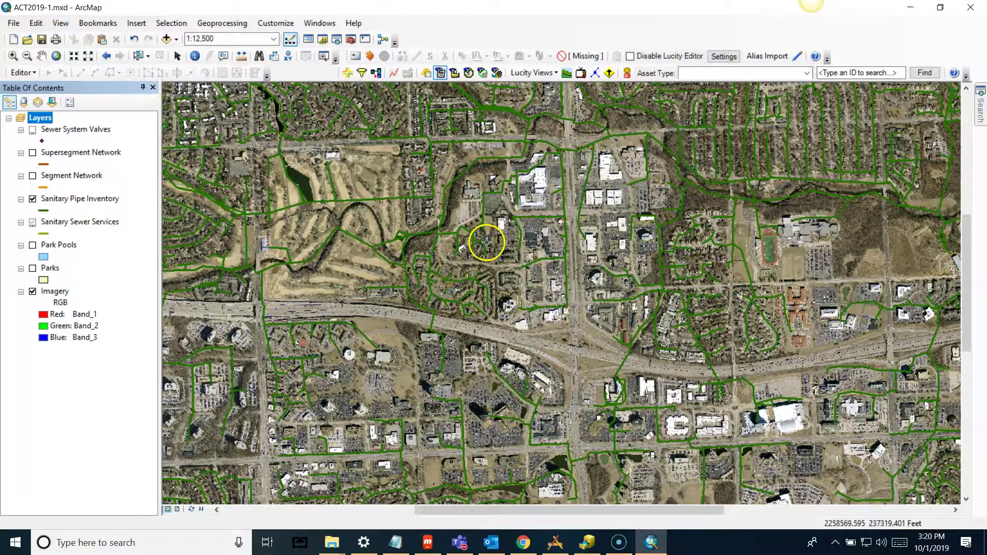
pyautogui.click(546, 73)
pyautogui.click(550, 89)
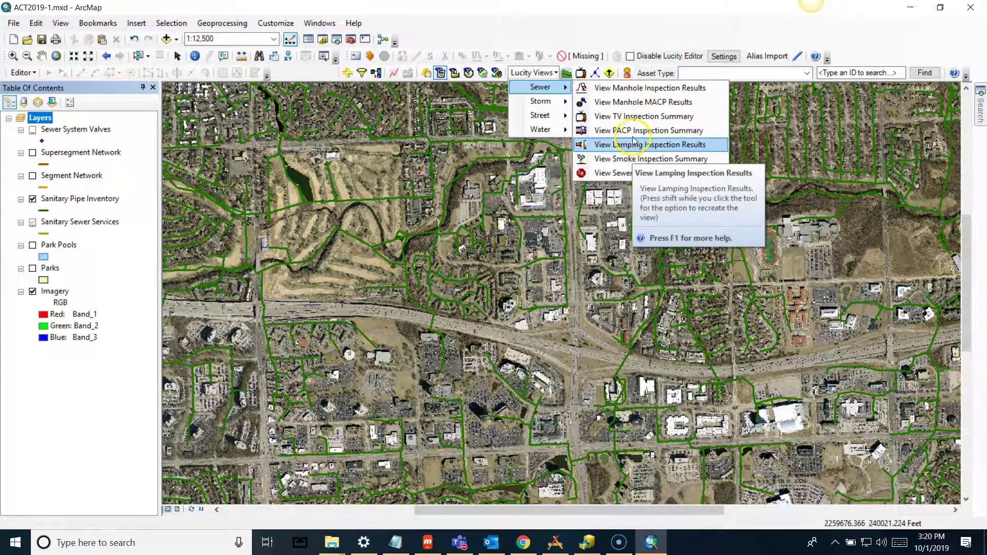
pyautogui.click(653, 116)
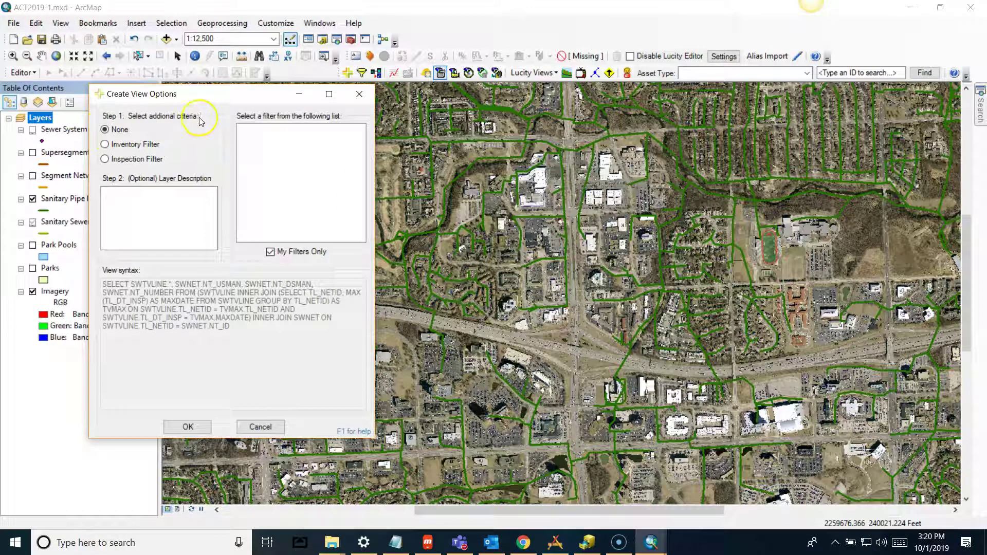
# Step: Try to create the view with the District - Middle Basin inventory filter, picked from all filters instead of only personal ones
pyautogui.click(105, 146)
pyautogui.click(105, 160)
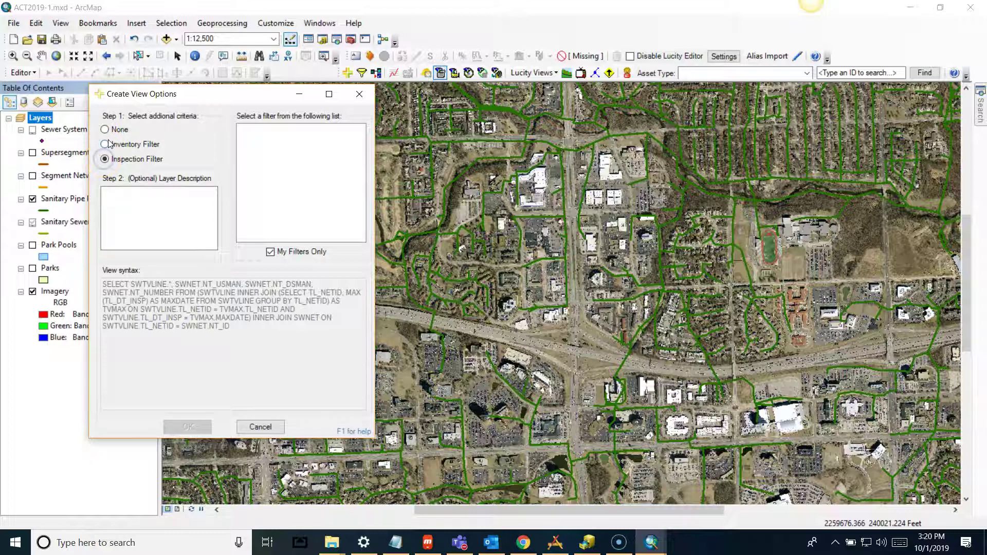
pyautogui.click(270, 251)
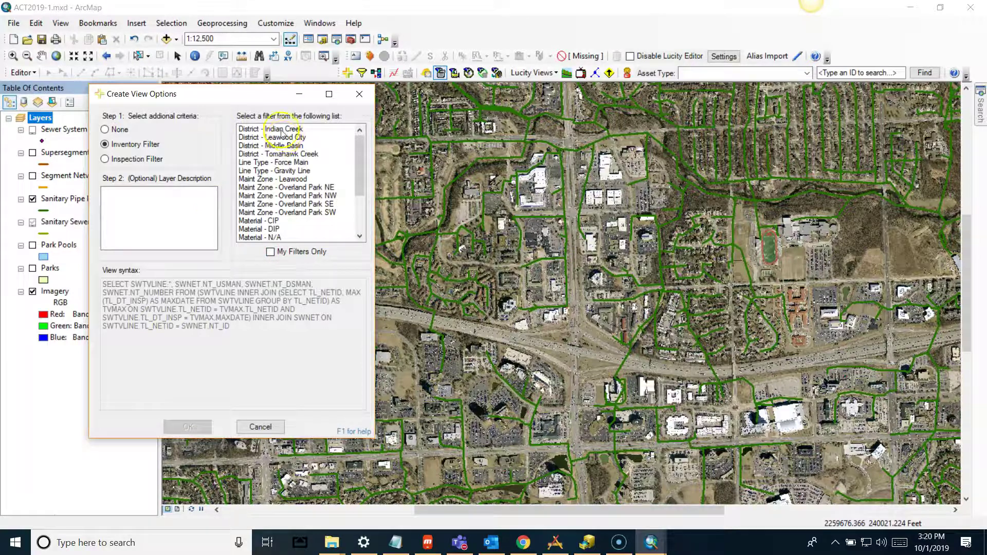
pyautogui.click(288, 147)
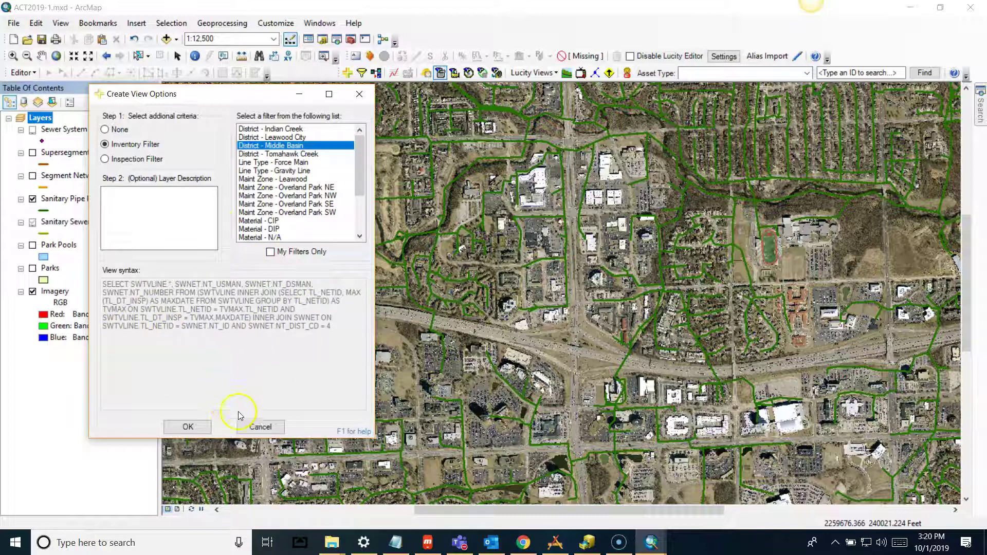
pyautogui.click(188, 427)
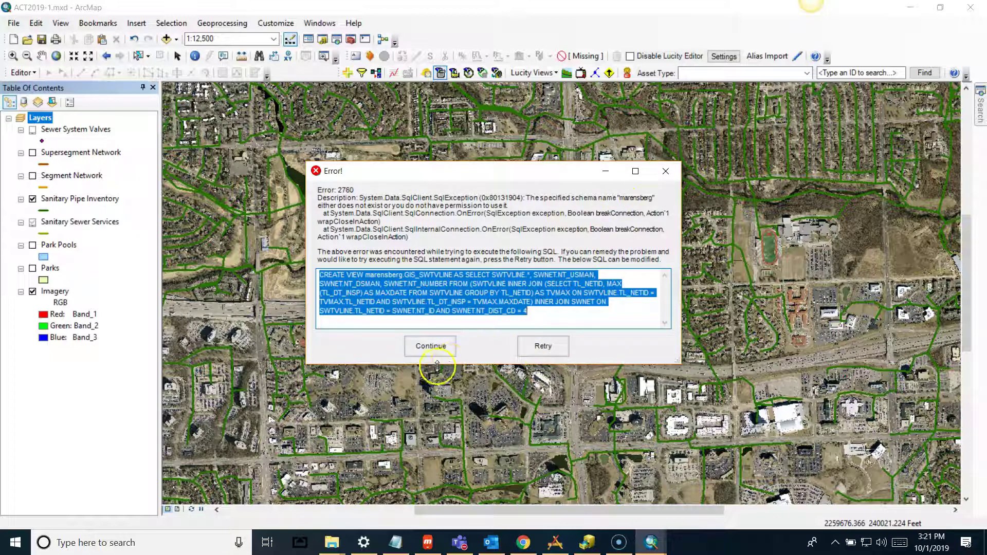
# Step: Dismiss the TV inspection view errors and close the Lucity Process Log
pyautogui.click(431, 345)
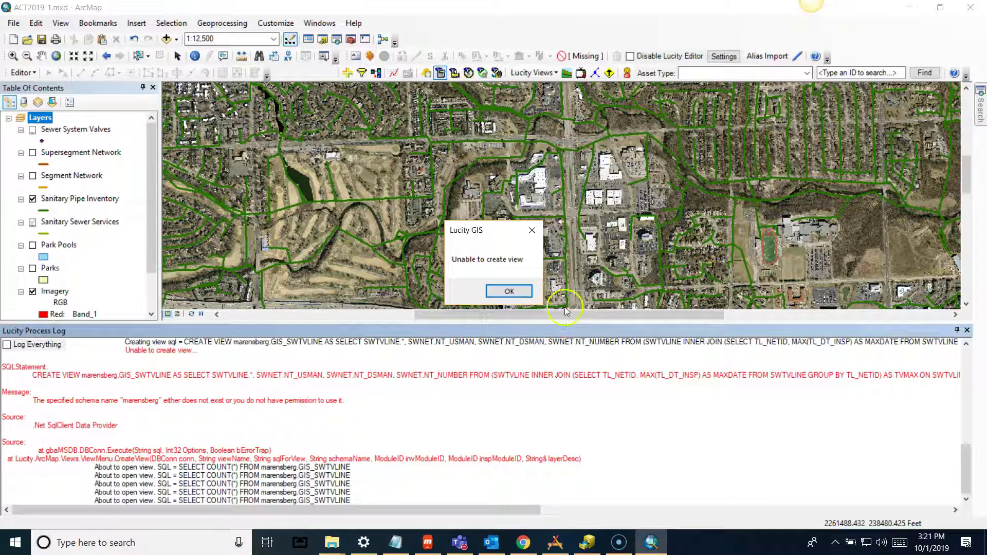
pyautogui.click(507, 292)
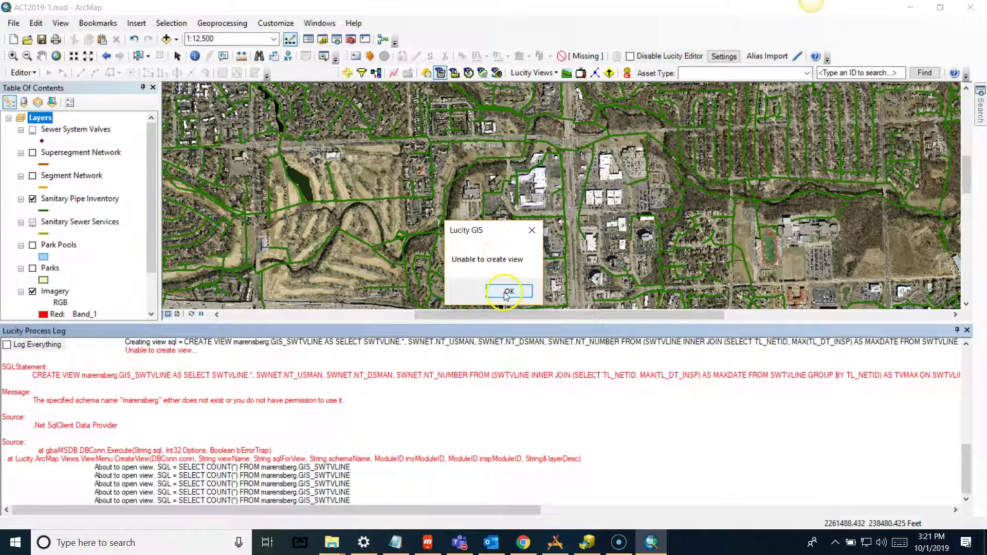
pyautogui.click(507, 291)
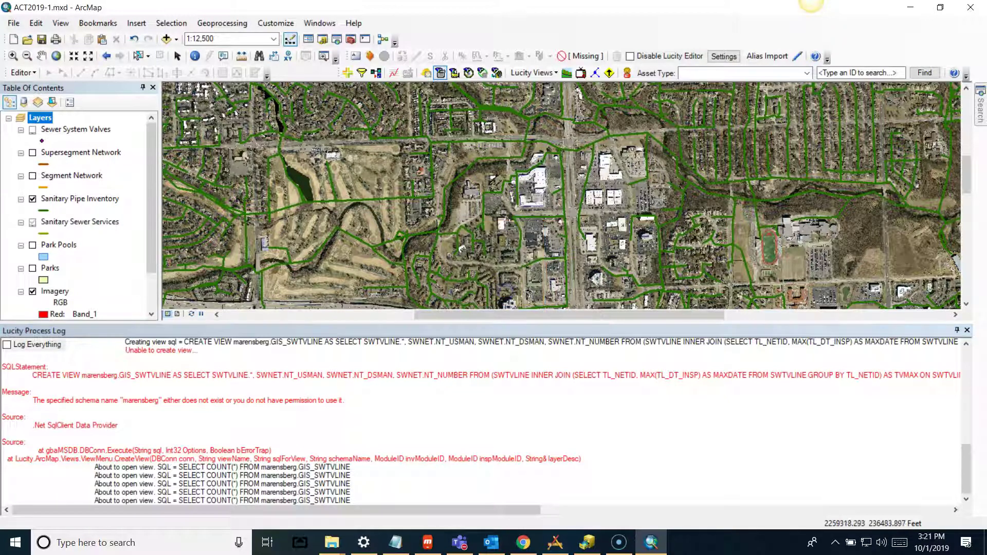
pyautogui.click(967, 330)
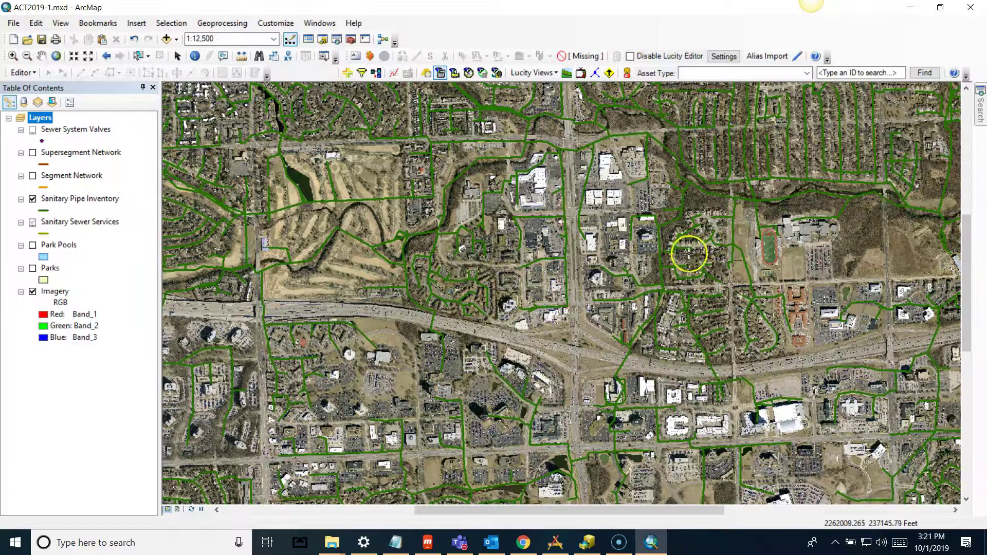
# Step: Try to create a sewer Lamping Inspection Results view limited by the District - Middle Basin inventory filter from the full filter list
pyautogui.click(533, 72)
pyautogui.moveTo(551, 89)
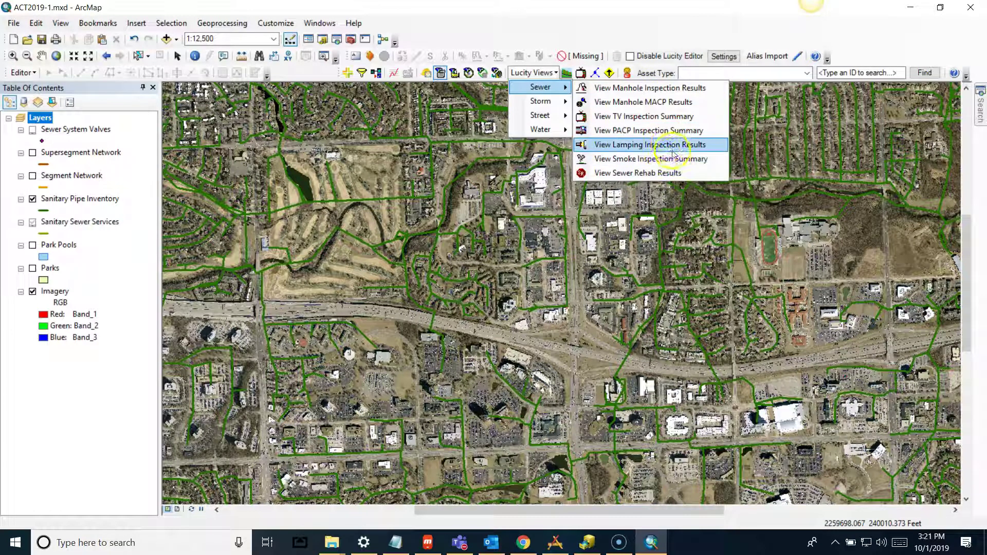
pyautogui.click(669, 146)
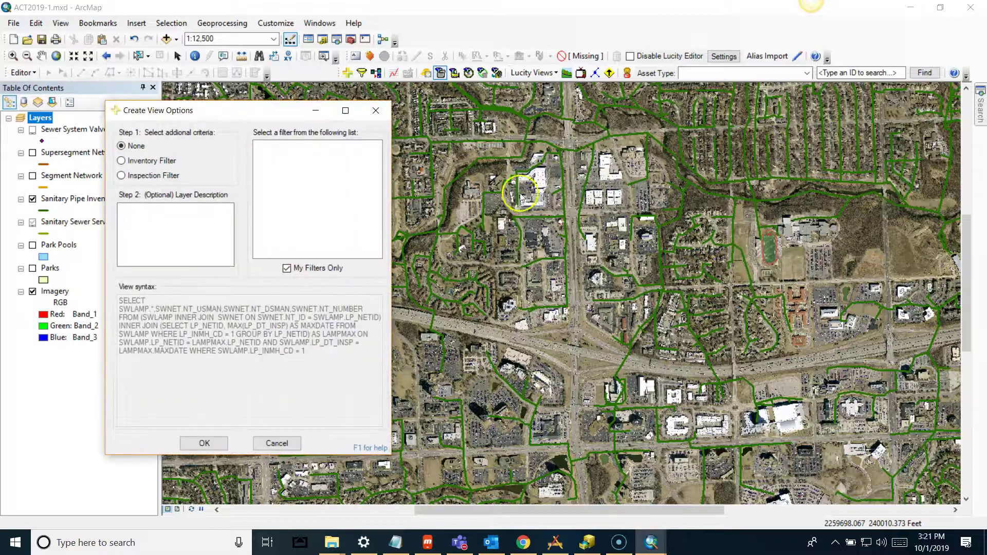
pyautogui.click(122, 160)
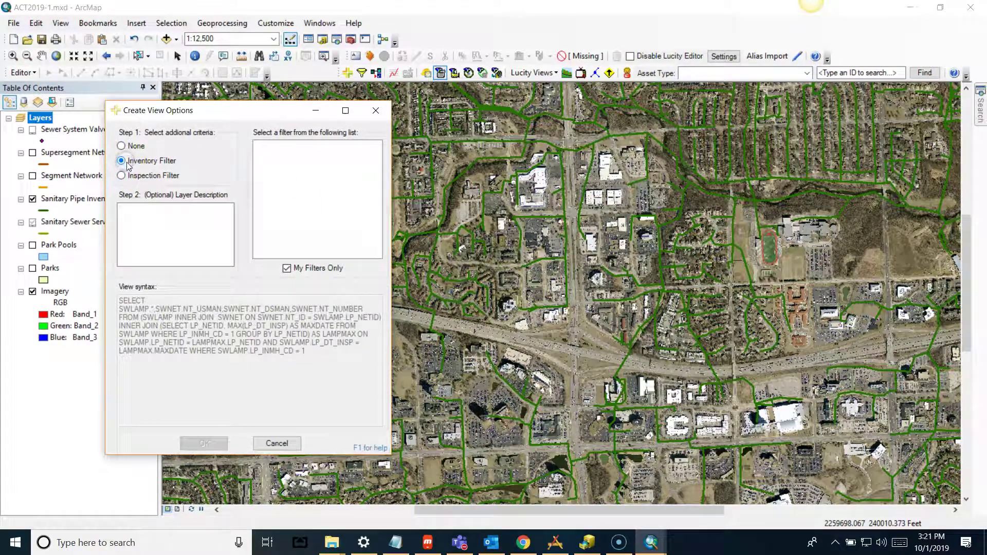
pyautogui.click(286, 268)
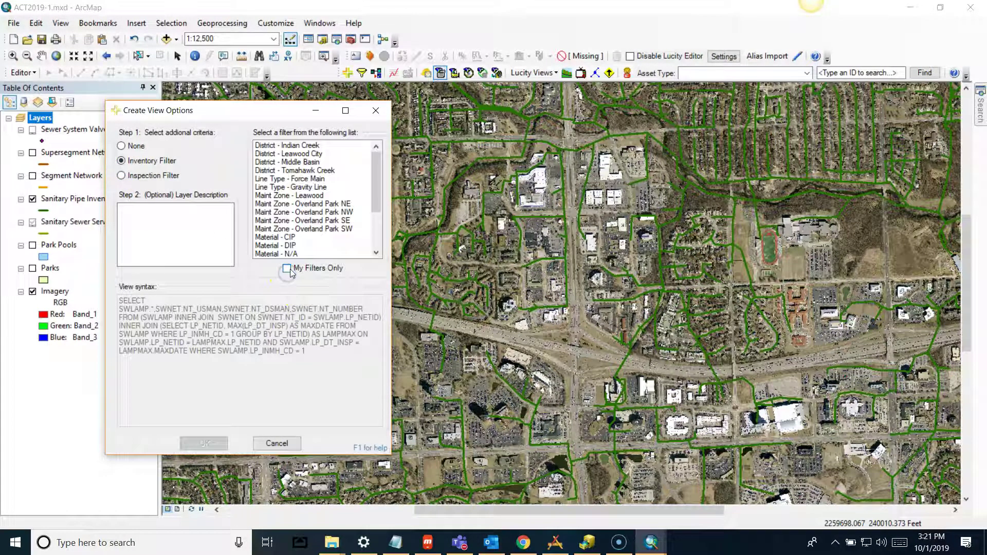
pyautogui.click(310, 162)
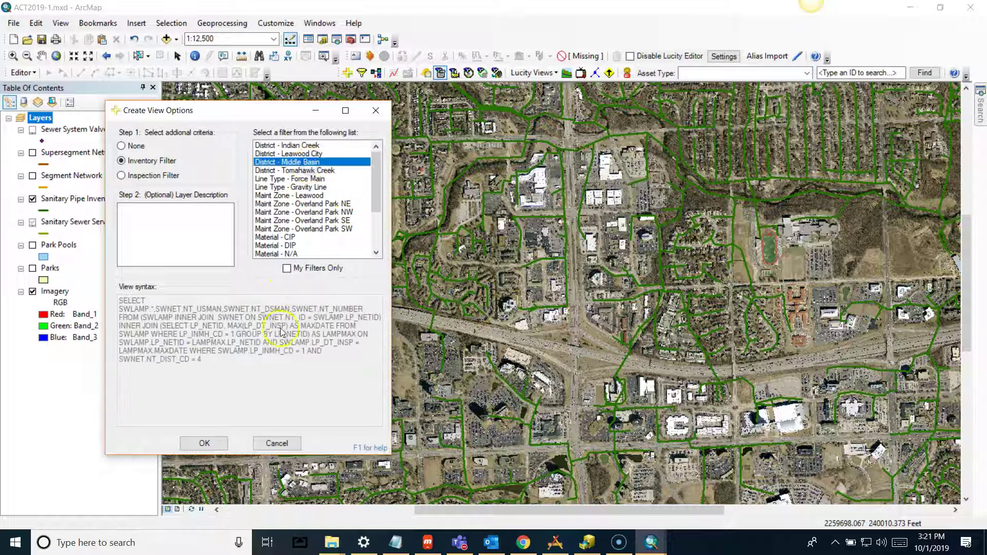
pyautogui.click(208, 442)
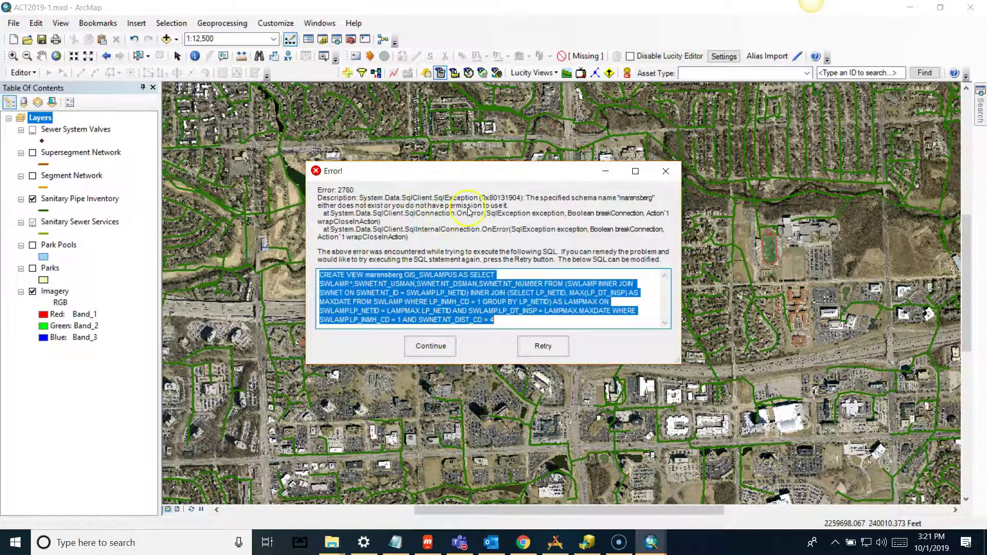
# Step: Close the lamping view error messages and the Lucity Process Log
pyautogui.moveTo(496, 171); pyautogui.dragTo(474, 169)
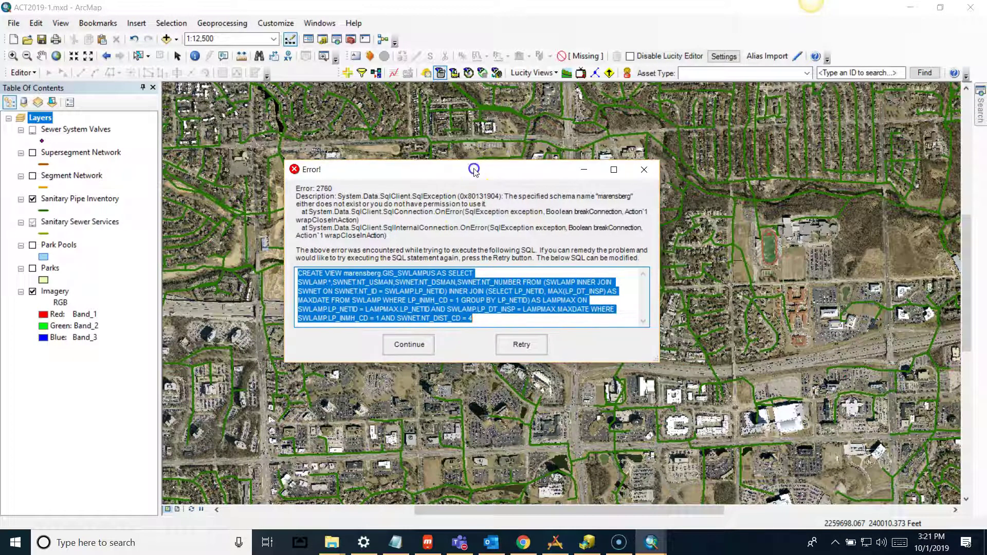
pyautogui.click(643, 173)
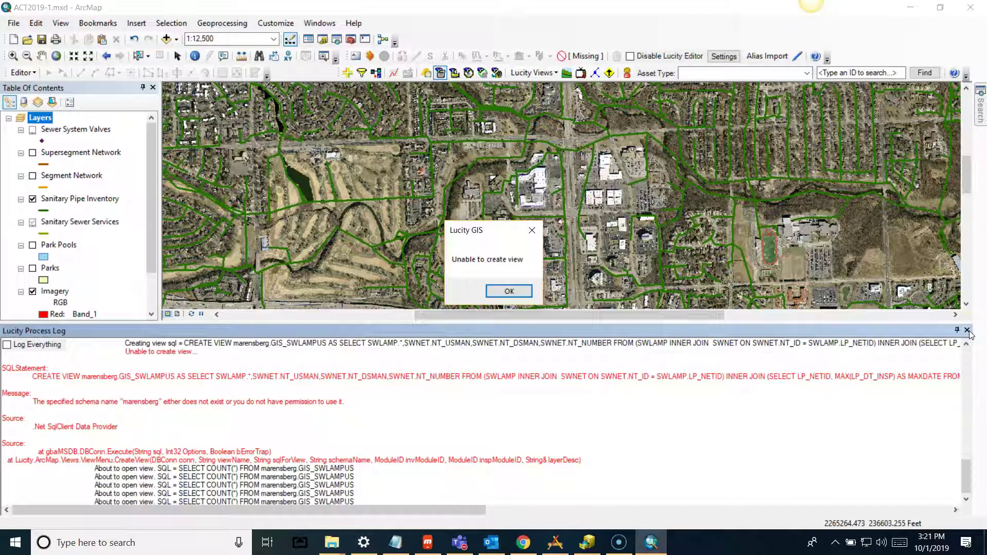
pyautogui.click(520, 291)
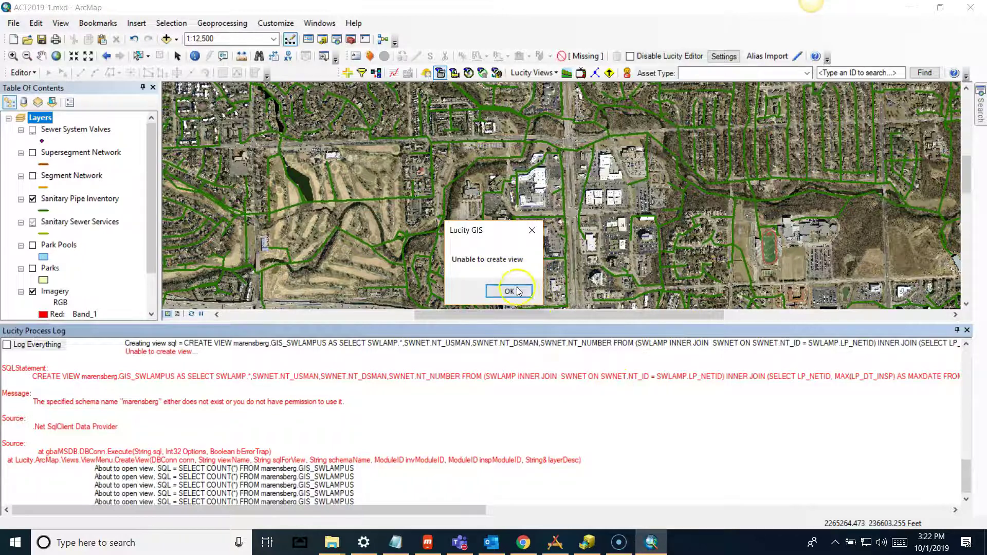
pyautogui.click(967, 330)
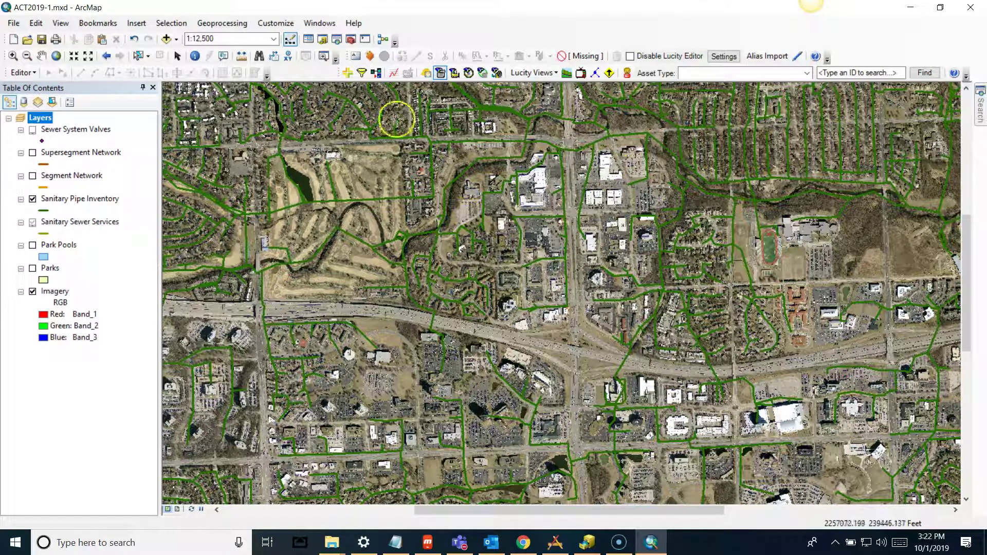
# Step: Review the Lucity views available for sewer and water assets
pyautogui.click(549, 74)
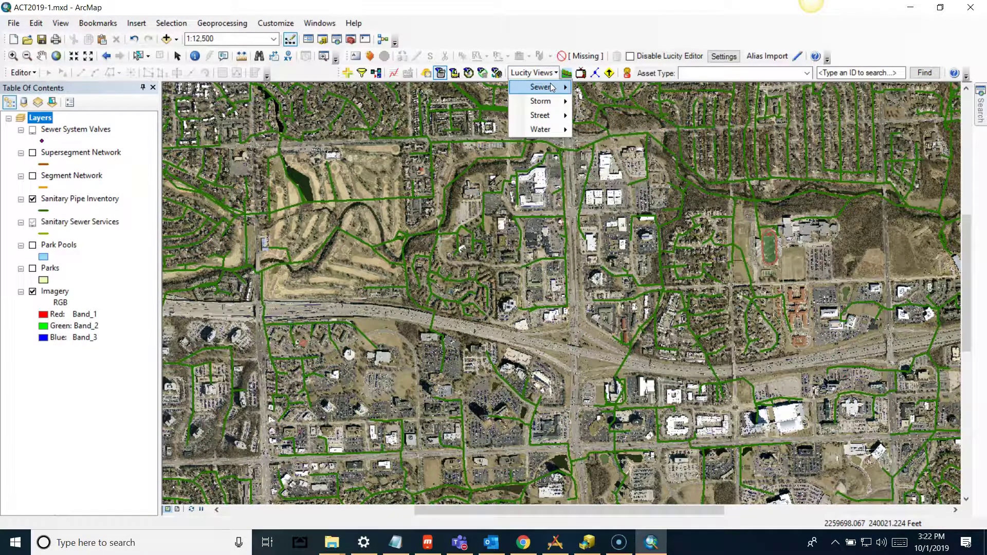
pyautogui.moveTo(549, 87)
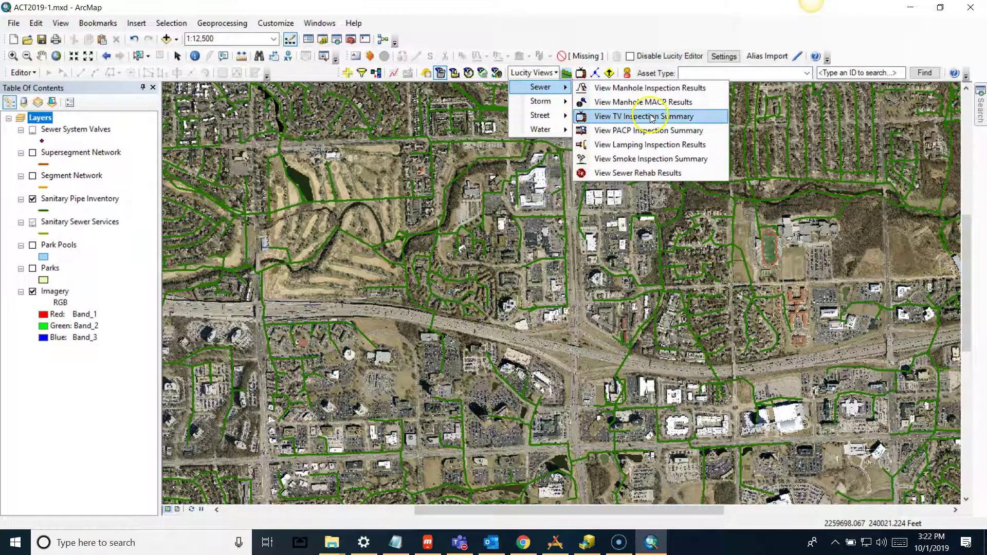
pyautogui.click(549, 74)
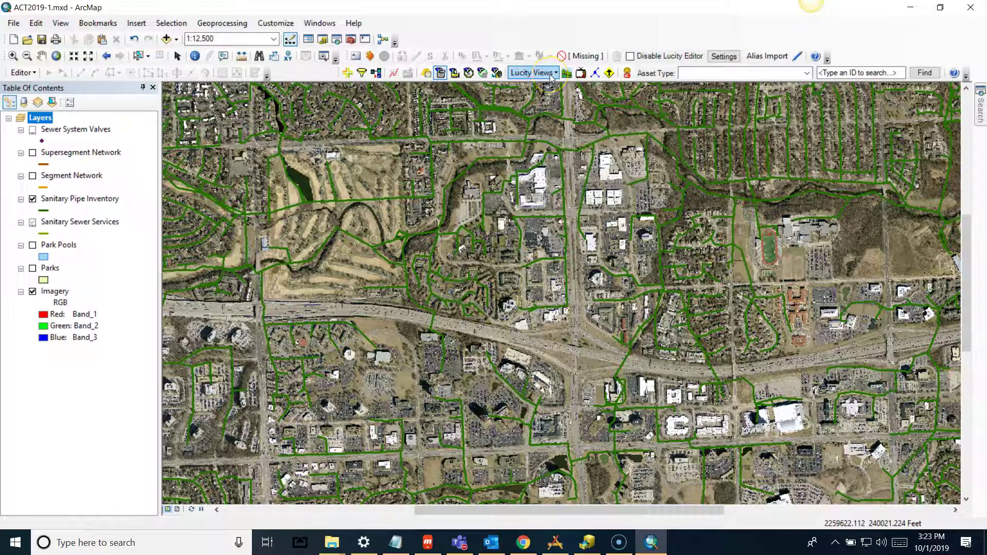
pyautogui.click(550, 76)
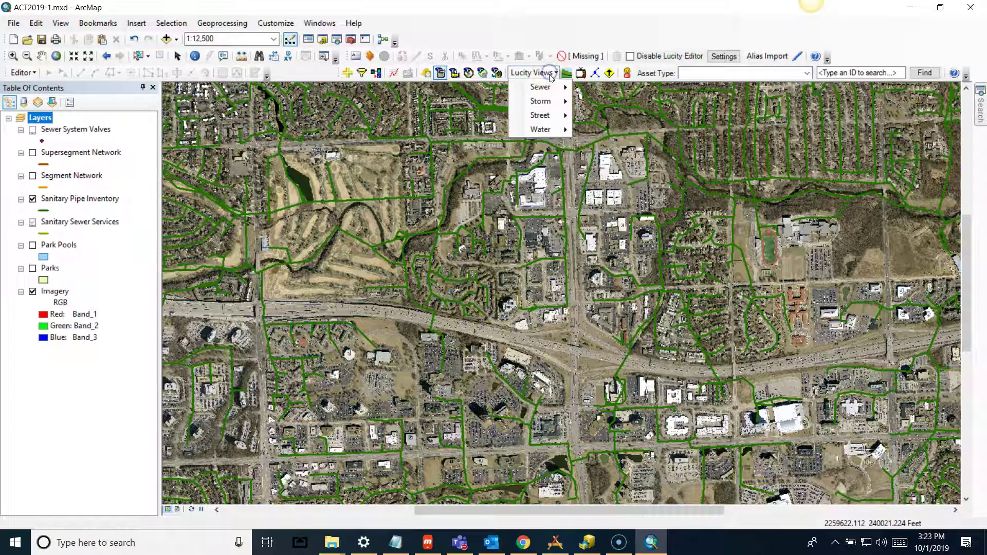
pyautogui.click(551, 132)
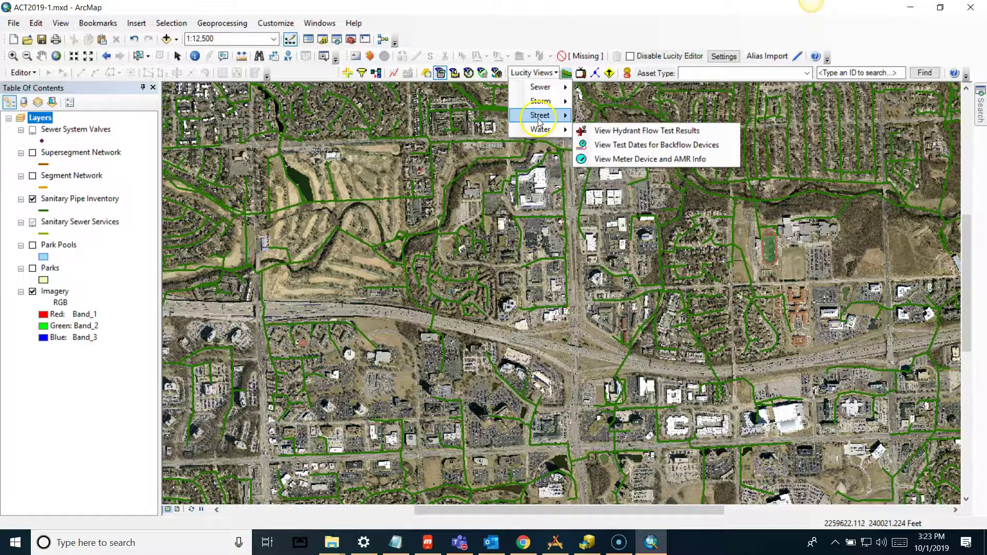
pyautogui.click(549, 75)
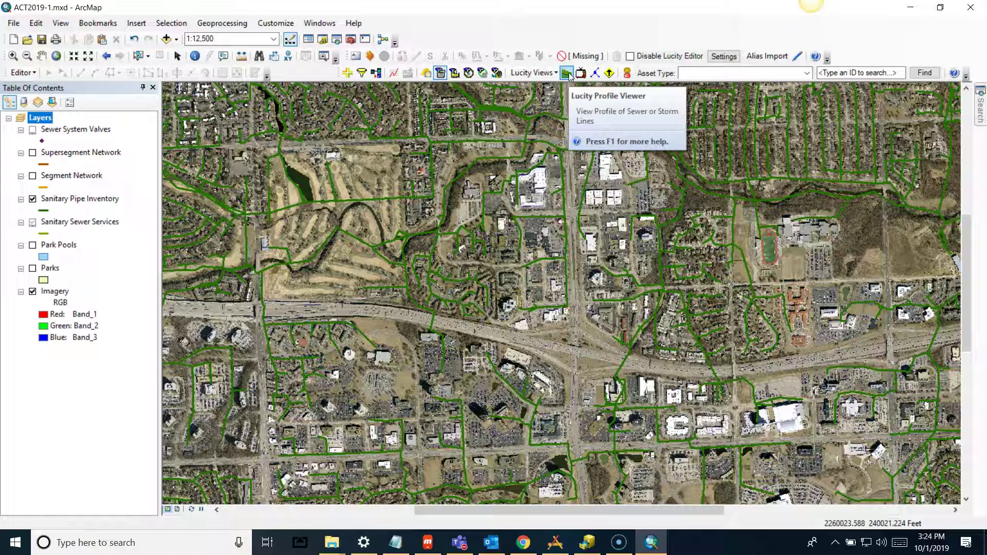
pyautogui.click(570, 76)
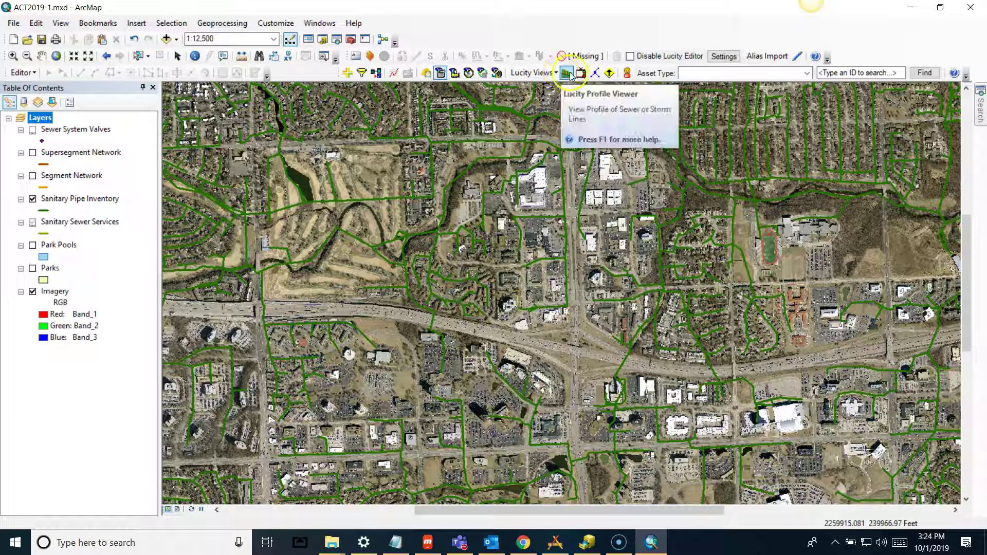
pyautogui.rightClick(570, 76)
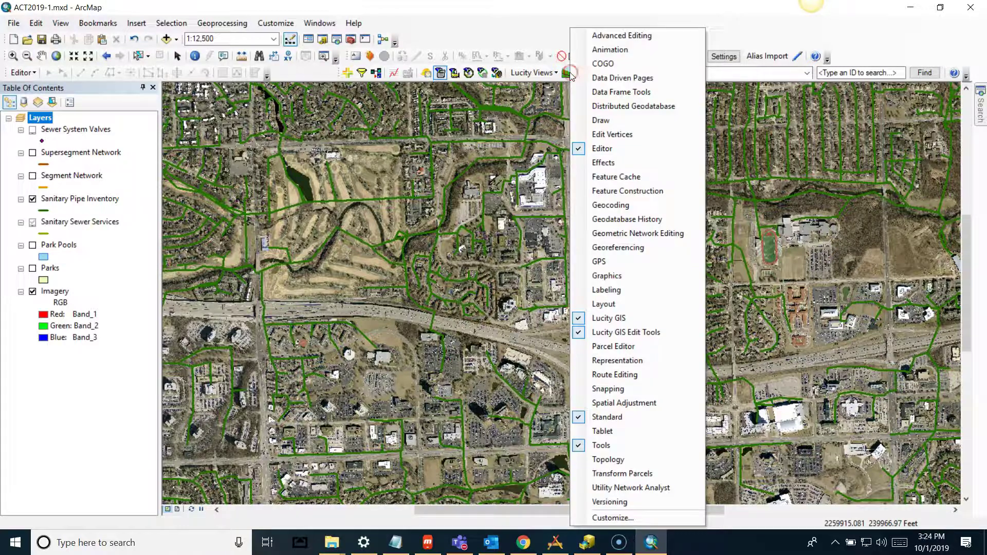
pyautogui.click(535, 40)
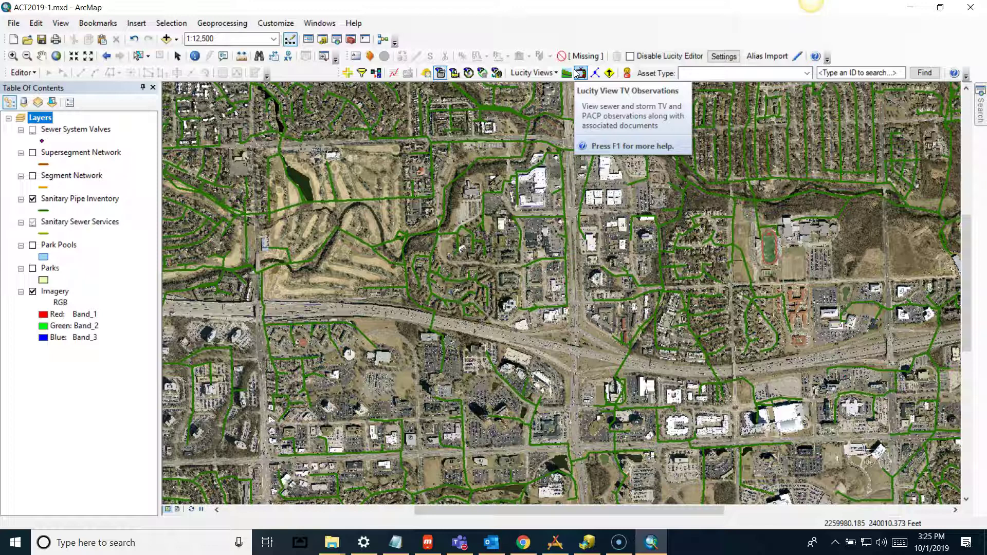
# Step: Generate a Lucity sewer profile of 5 segments, starting from the upstream sanitary pipe beside the main north-south road
pyautogui.click(565, 73)
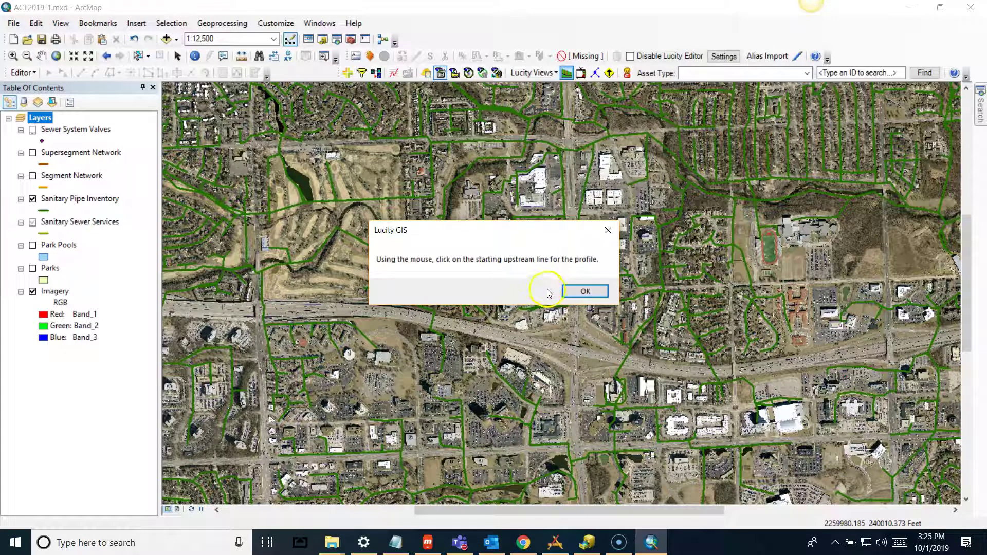
pyautogui.click(571, 291)
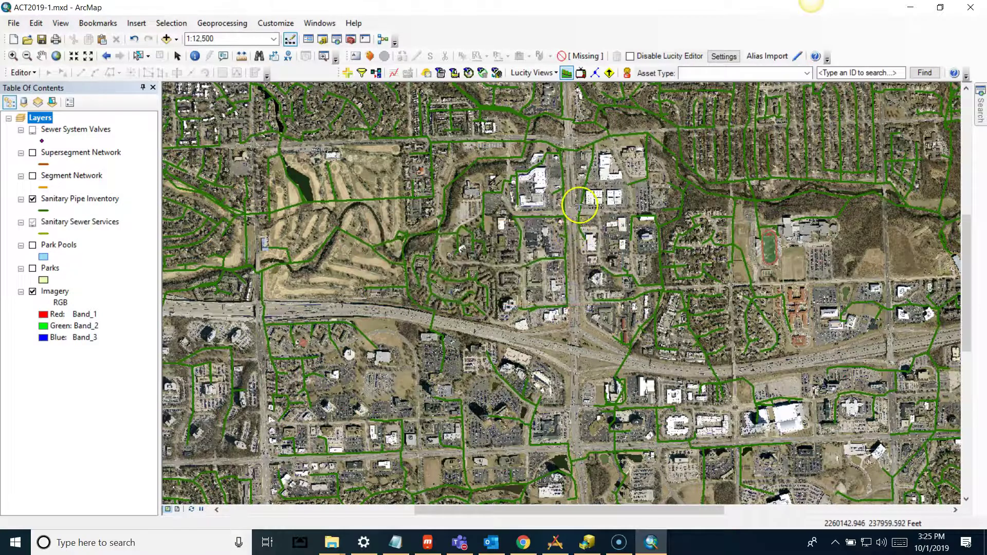
pyautogui.click(580, 205)
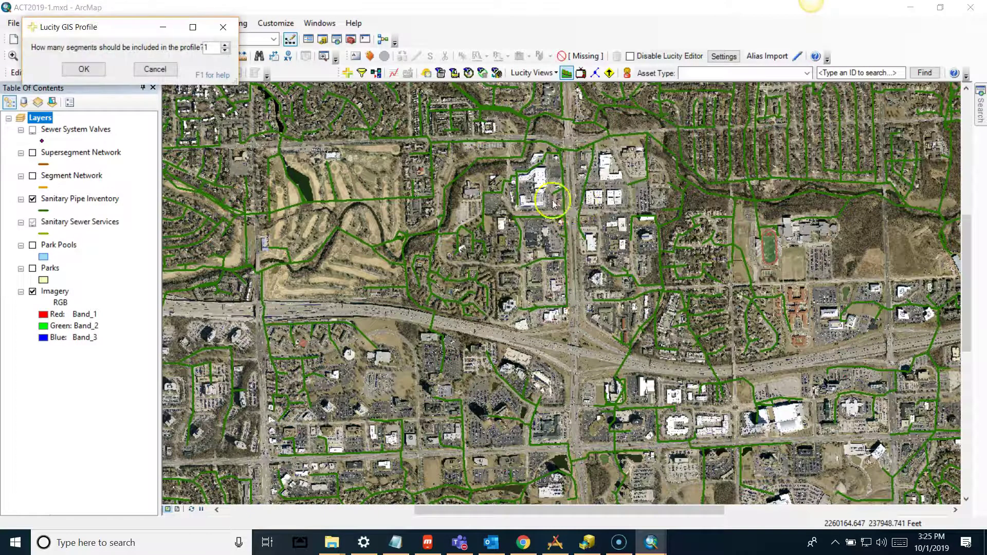
pyautogui.click(225, 46)
pyautogui.click(225, 45)
pyautogui.click(225, 45)
pyautogui.click(225, 45)
pyautogui.click(98, 73)
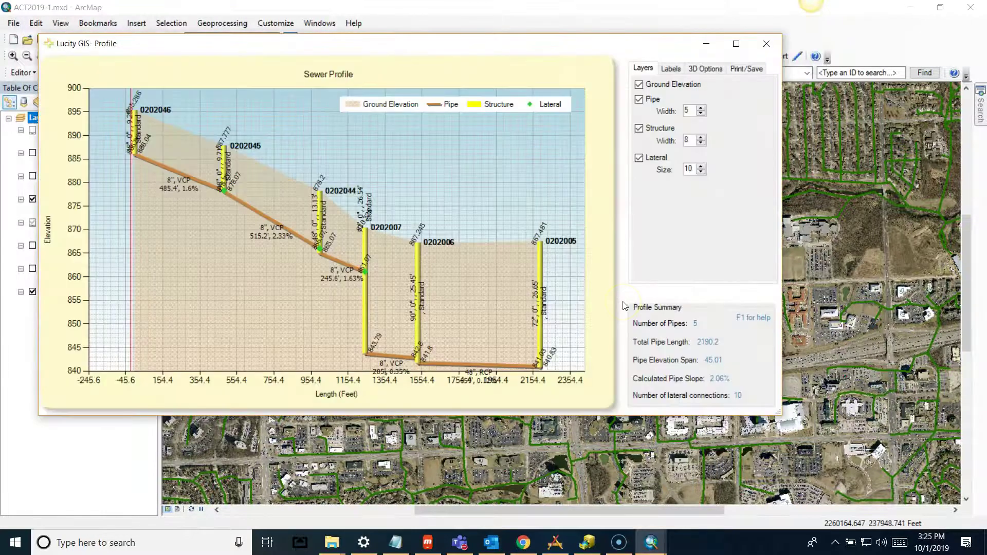
# Step: Turn off the Pipe Info and Structure Info labels in the sewer profile
pyautogui.click(480, 366)
pyautogui.click(670, 68)
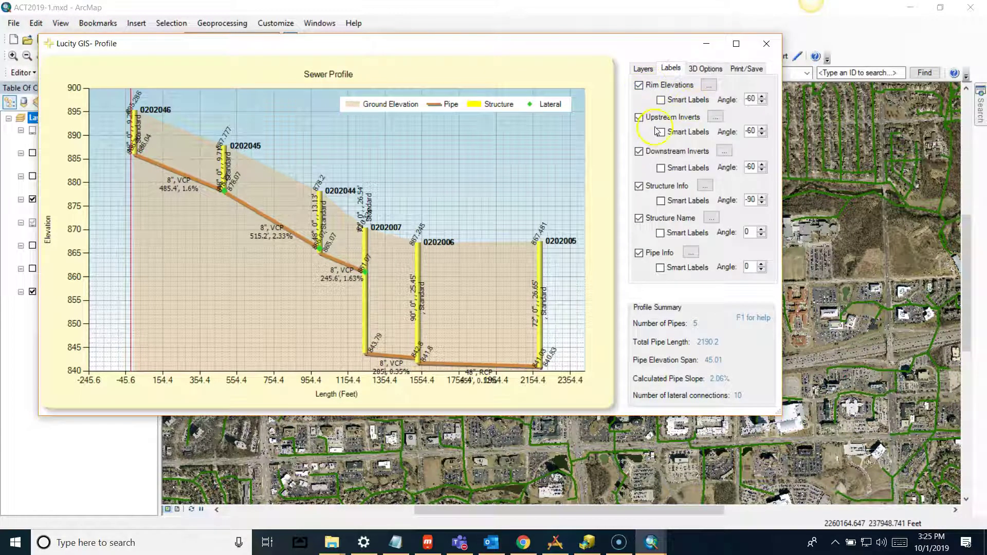
pyautogui.click(639, 253)
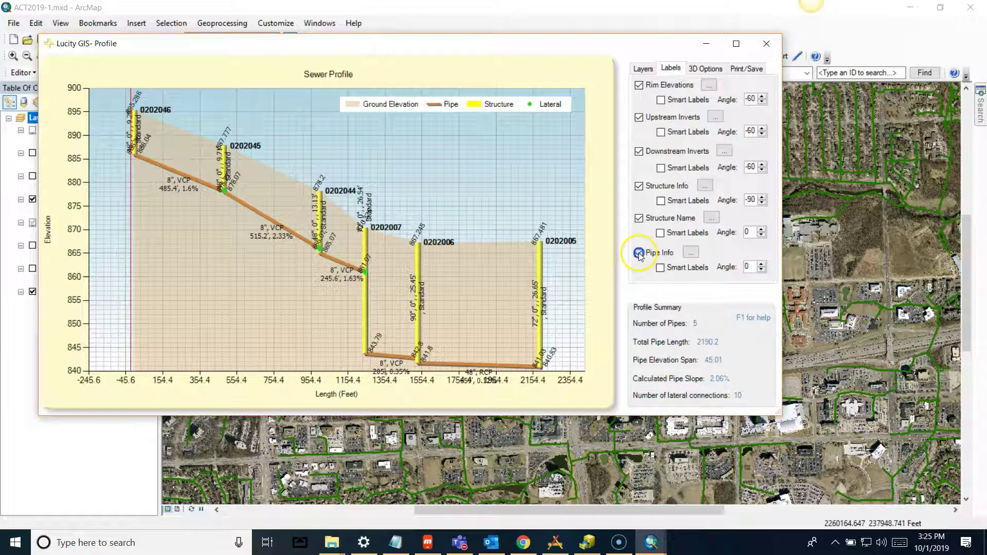
pyautogui.click(639, 186)
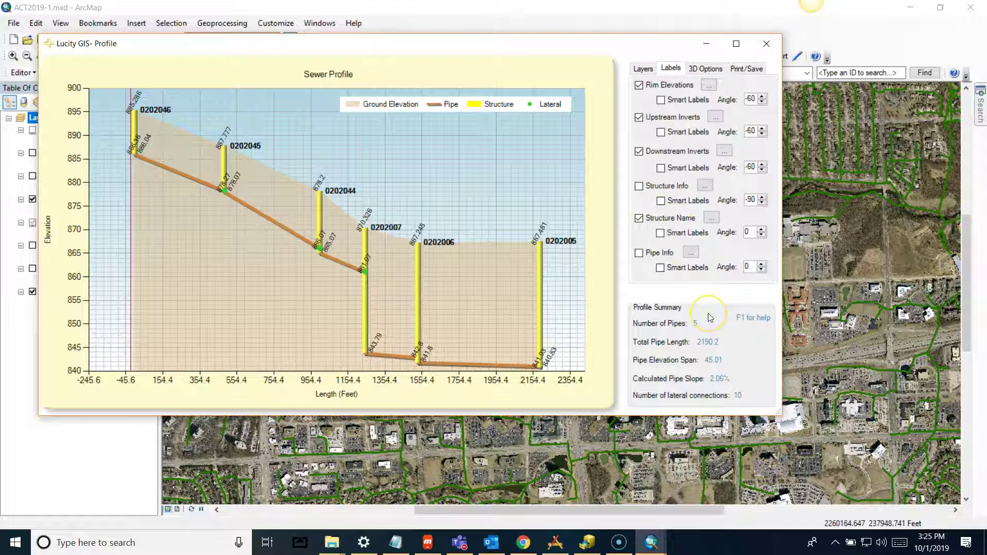
# Step: Display the sewer profile as 3D and review its print, save and layer options
pyautogui.click(705, 69)
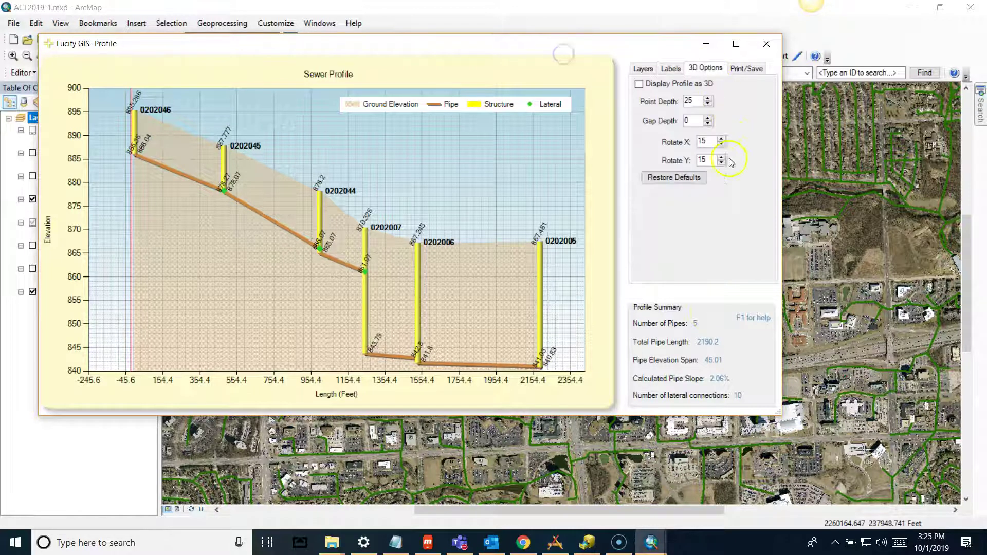
pyautogui.click(639, 85)
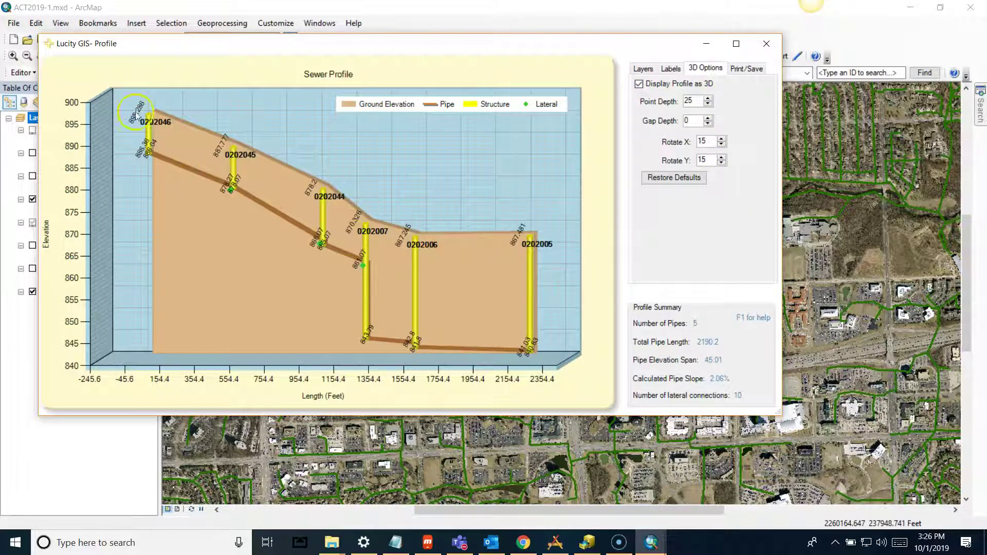
pyautogui.click(746, 70)
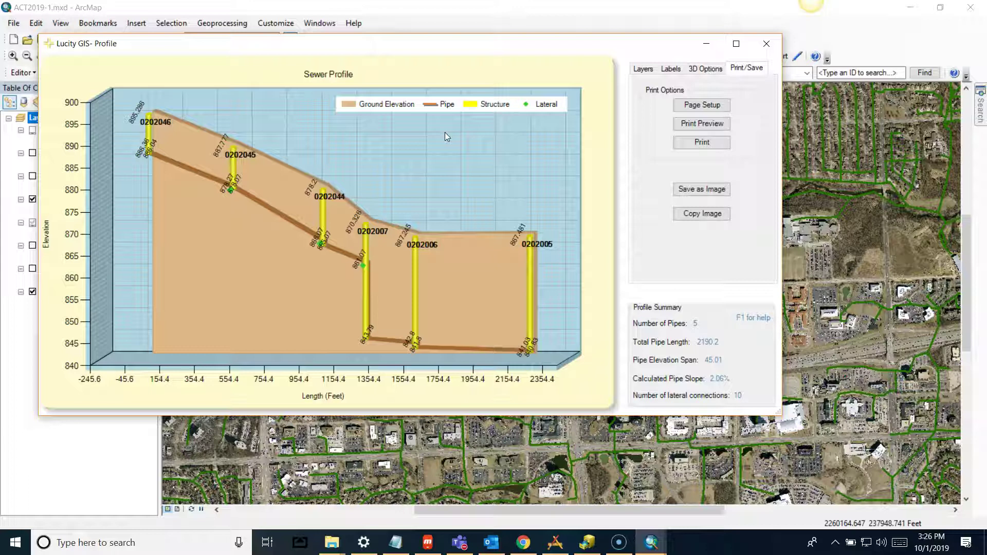
pyautogui.click(642, 68)
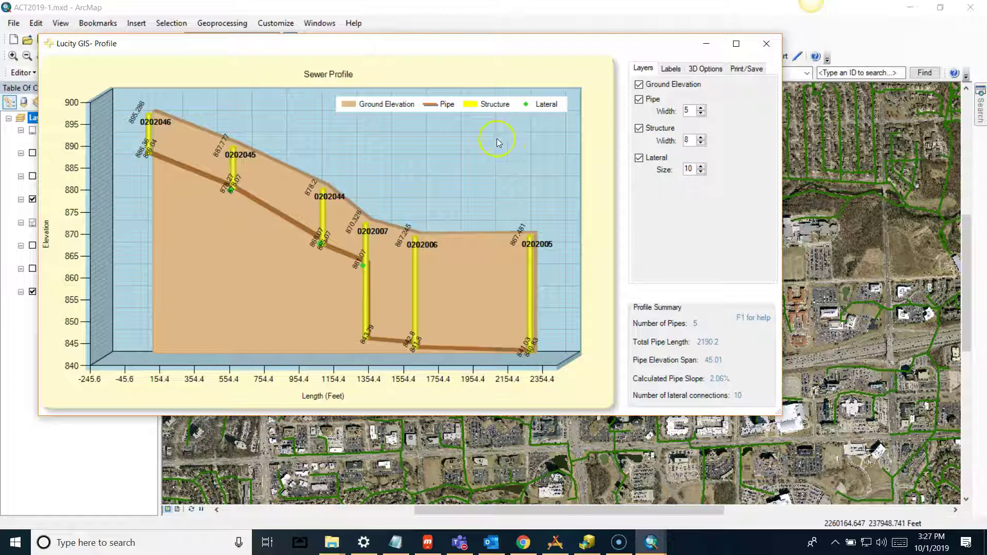
pyautogui.click(487, 150)
# Step: Increase the 3D profile's Rotate X value to 29
pyautogui.click(705, 67)
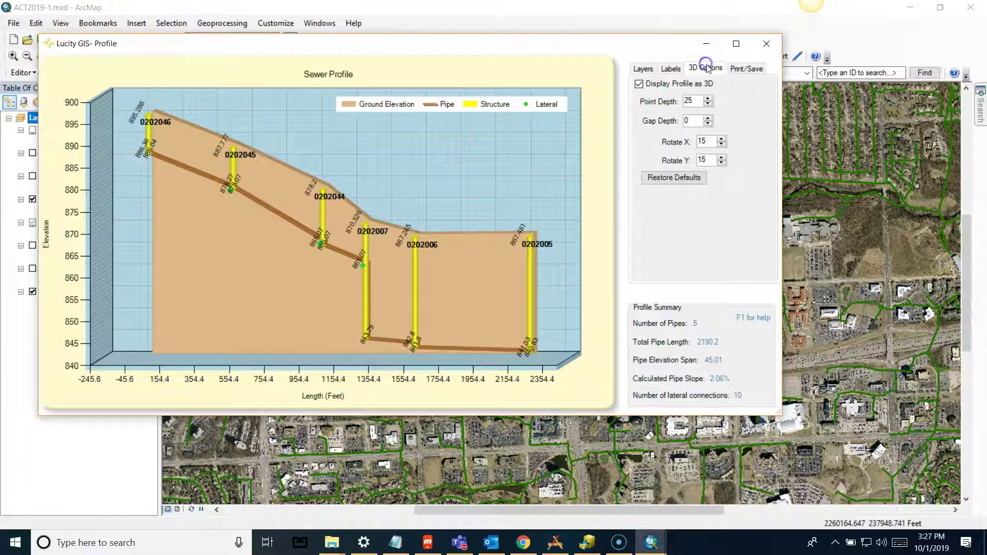
pyautogui.click(721, 139)
pyautogui.click(721, 140)
pyautogui.click(722, 139)
pyautogui.click(721, 140)
pyautogui.click(721, 139)
pyautogui.click(721, 140)
pyautogui.click(721, 139)
pyautogui.click(721, 139)
pyautogui.click(721, 139)
pyautogui.click(721, 140)
pyautogui.click(721, 139)
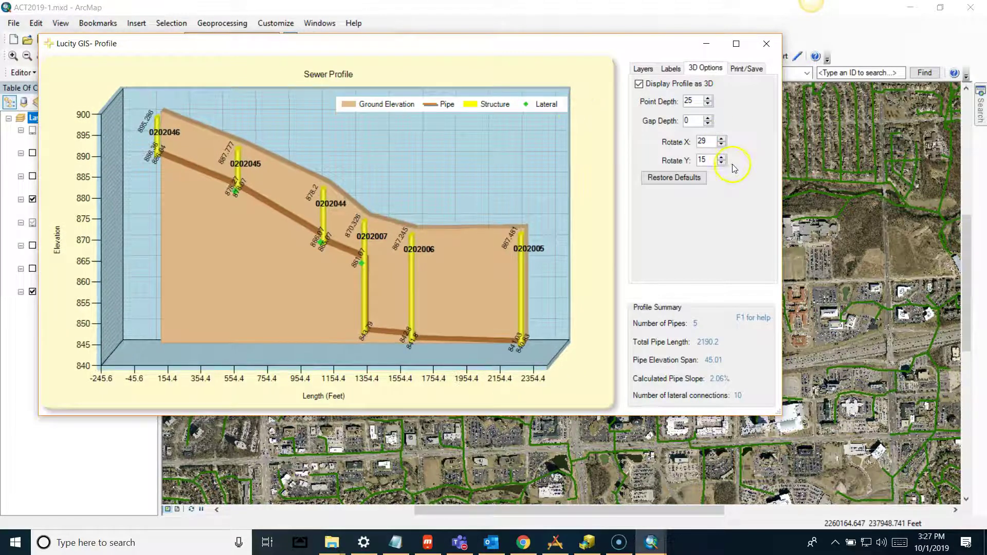
# Step: Lower the 3D profile's Rotate X value to 10 and close the profile viewer
pyautogui.click(721, 145)
pyautogui.click(721, 145)
pyautogui.click(722, 145)
pyautogui.click(721, 145)
pyautogui.click(721, 144)
pyautogui.click(721, 145)
pyautogui.click(721, 144)
pyautogui.click(721, 144)
pyautogui.click(721, 145)
pyautogui.click(721, 145)
pyautogui.click(721, 144)
pyautogui.click(721, 144)
pyautogui.click(721, 144)
pyautogui.click(721, 145)
pyautogui.click(722, 145)
pyautogui.click(721, 145)
pyautogui.click(721, 144)
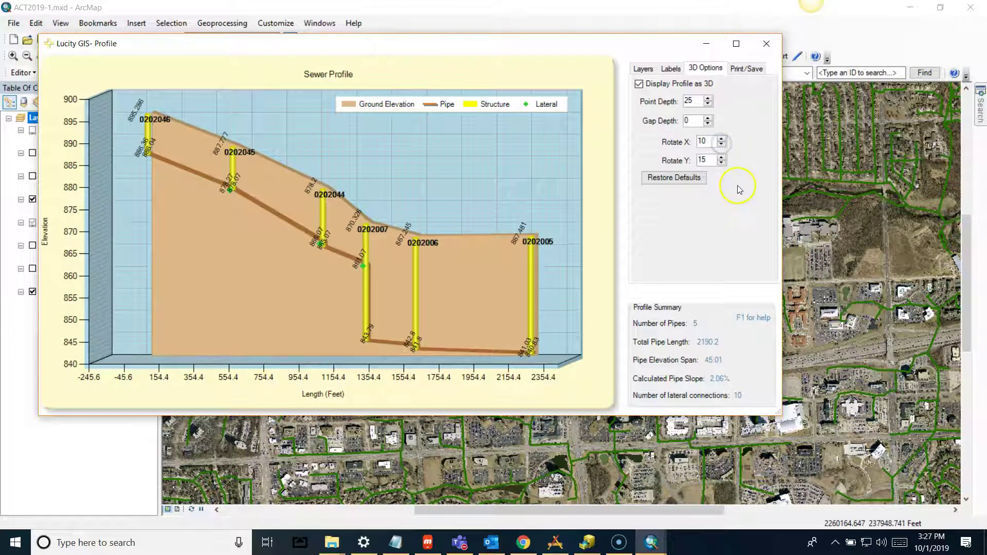
pyautogui.click(775, 44)
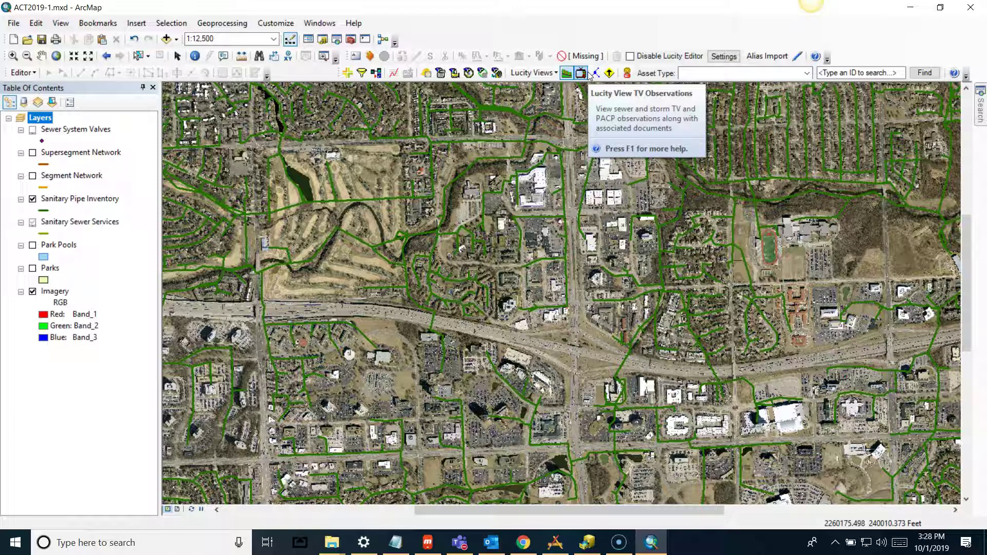
# Step: Create a TV observations layer for Sewer TV Inspections using the District - Middle Basin inventory filter, with all defects and severity ratings
pyautogui.click(581, 74)
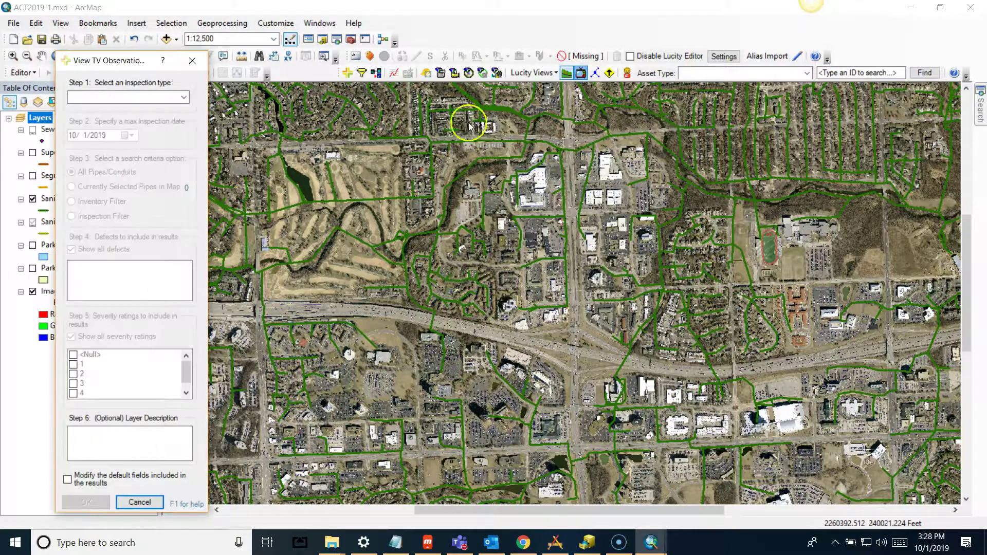
pyautogui.click(184, 97)
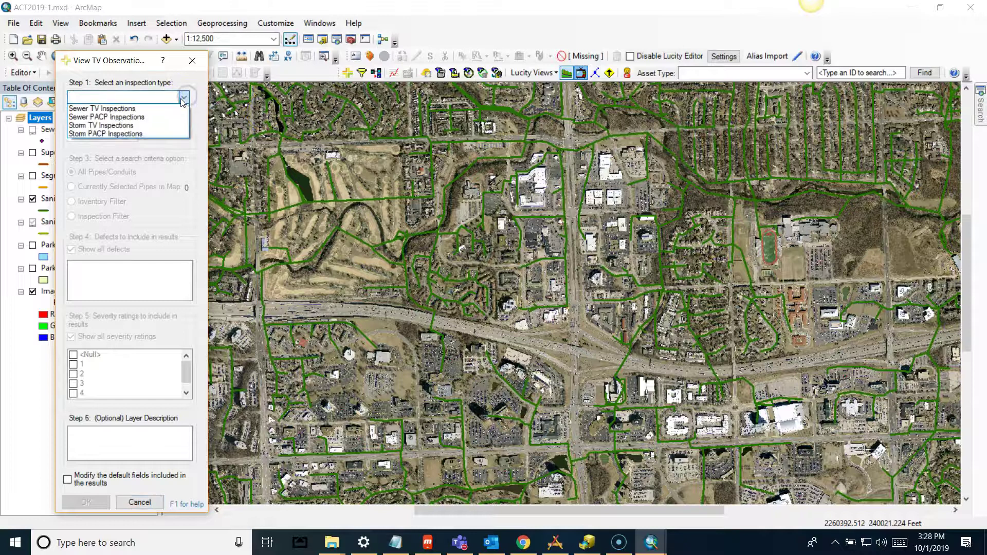
pyautogui.click(158, 110)
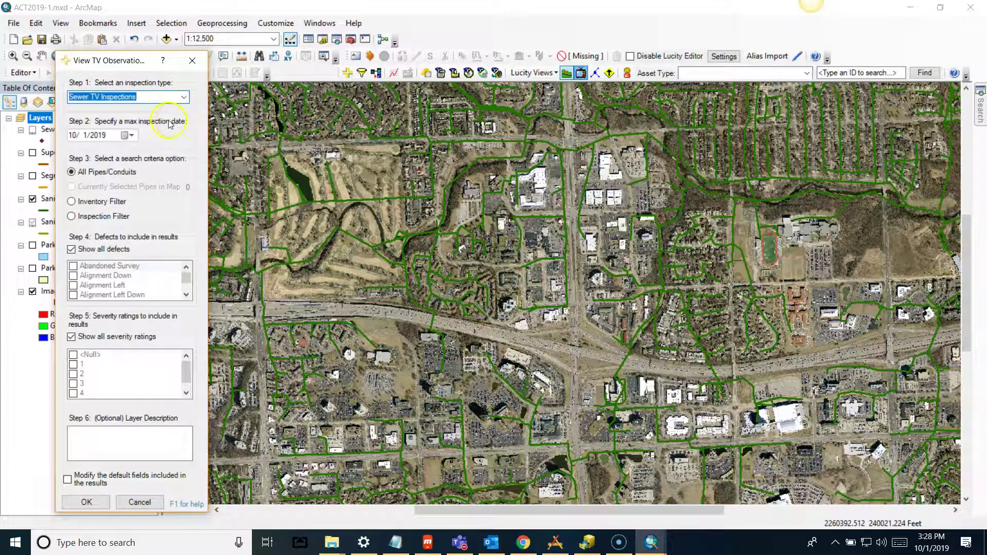
pyautogui.click(70, 172)
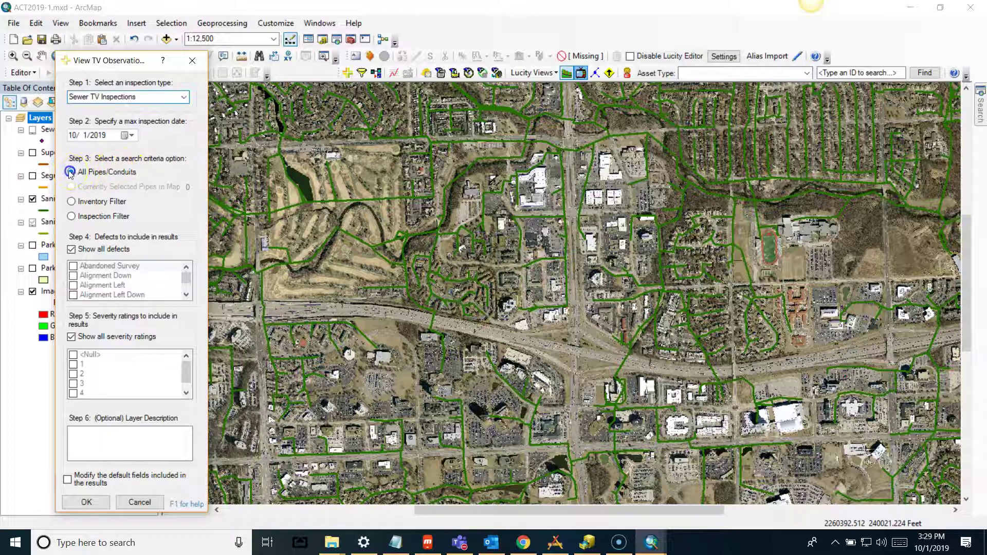
pyautogui.click(71, 203)
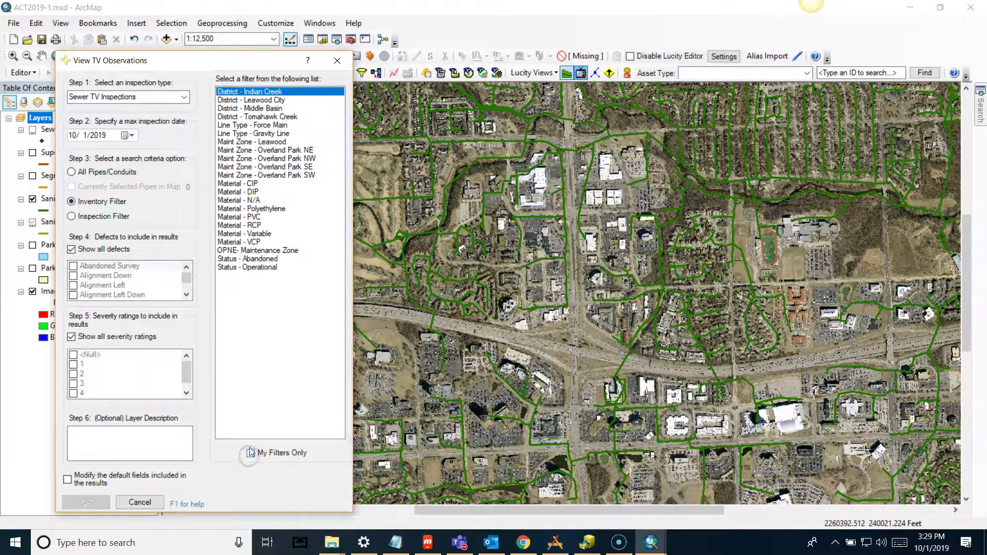
pyautogui.click(263, 108)
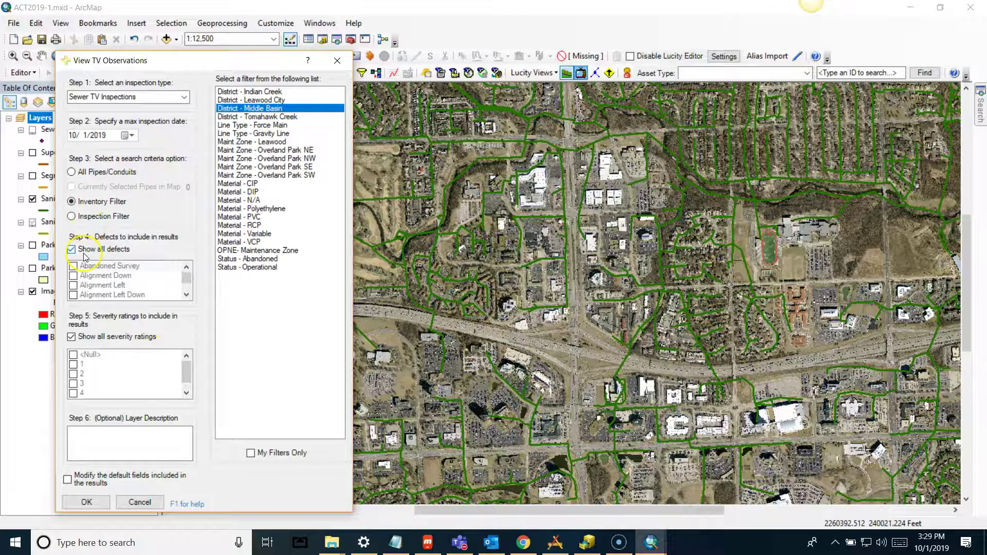
pyautogui.click(79, 502)
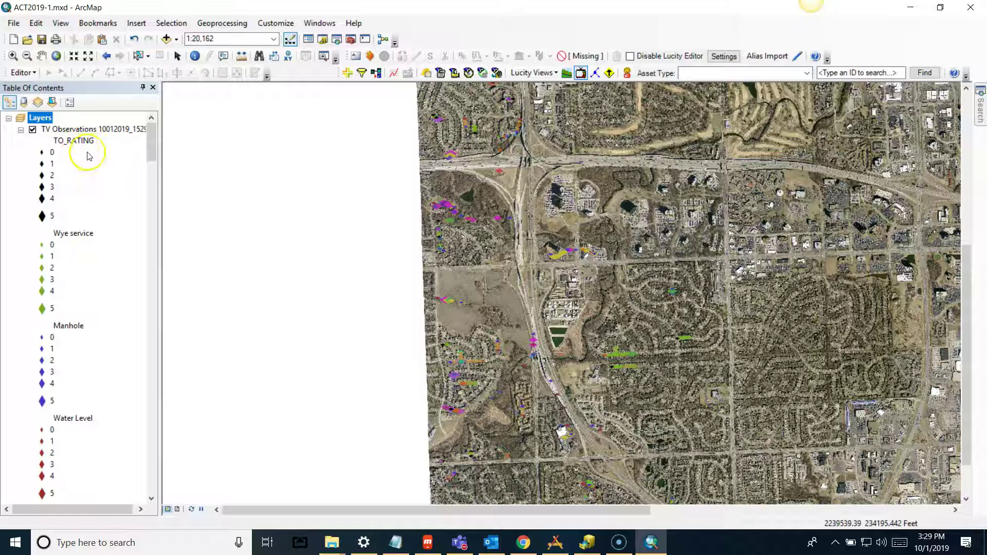
# Step: Select the sanitary pipe and TV observation at the purple markers on the curved residential street
pyautogui.moveTo(152, 137); pyautogui.dragTo(121, 129)
pyautogui.click(13, 55)
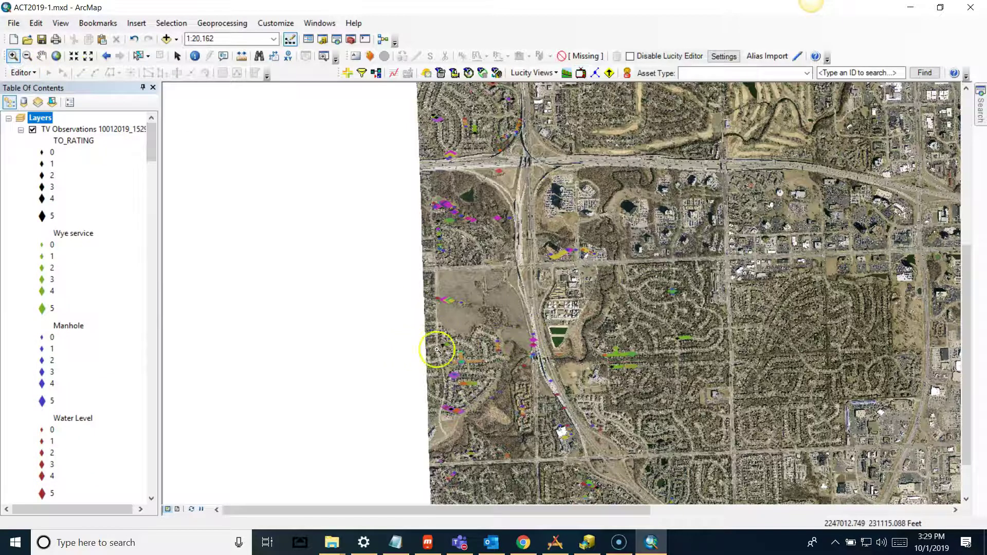
pyautogui.click(567, 403)
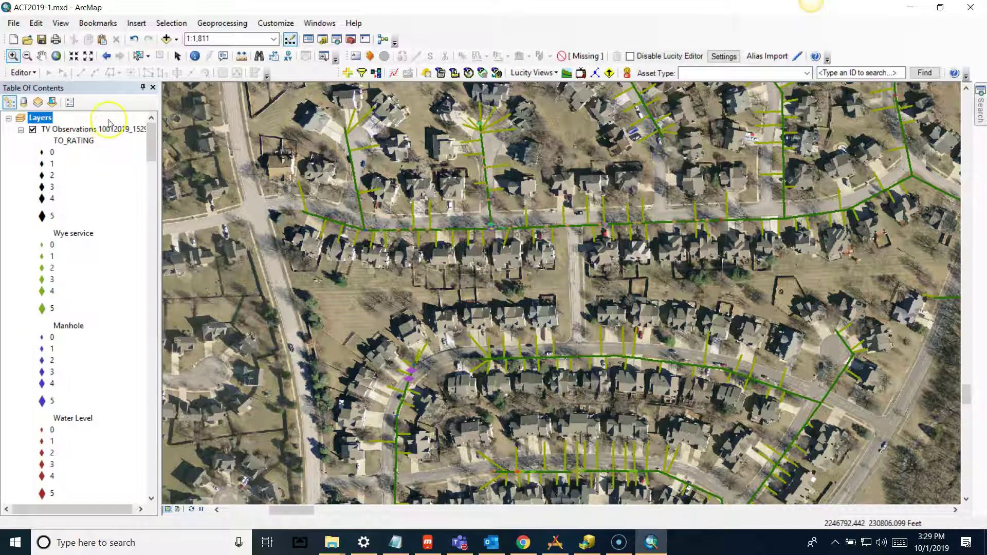
pyautogui.click(41, 55)
pyautogui.moveTo(529, 264); pyautogui.dragTo(500, 140)
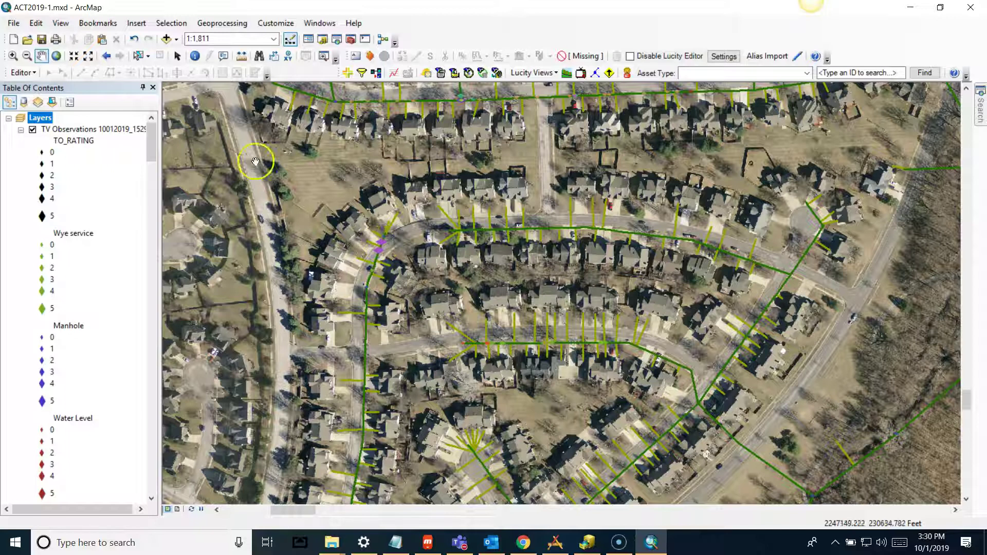
pyautogui.click(138, 56)
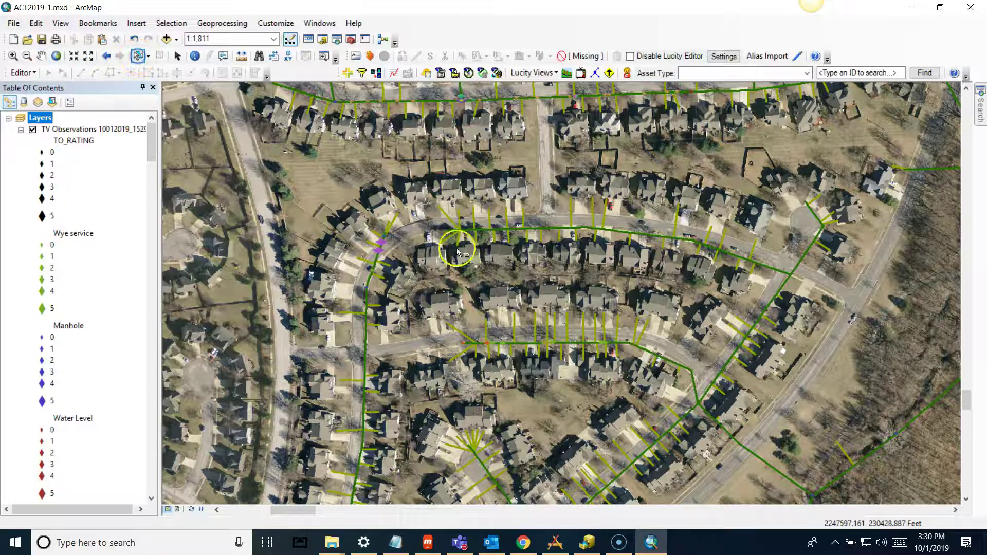
pyautogui.click(378, 252)
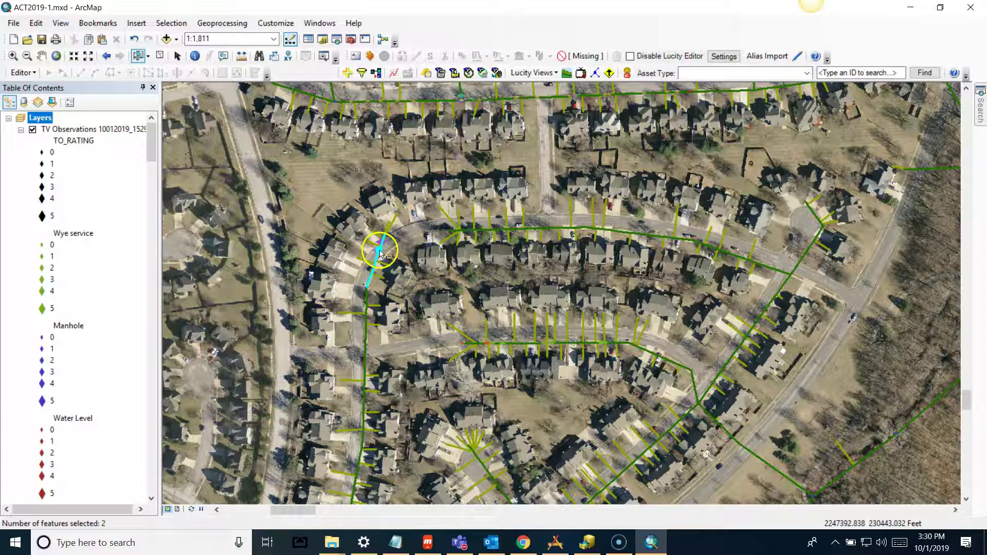
# Step: Review the Lucity feature options for the selected pipe, including its relationships and associated documents
pyautogui.click(347, 72)
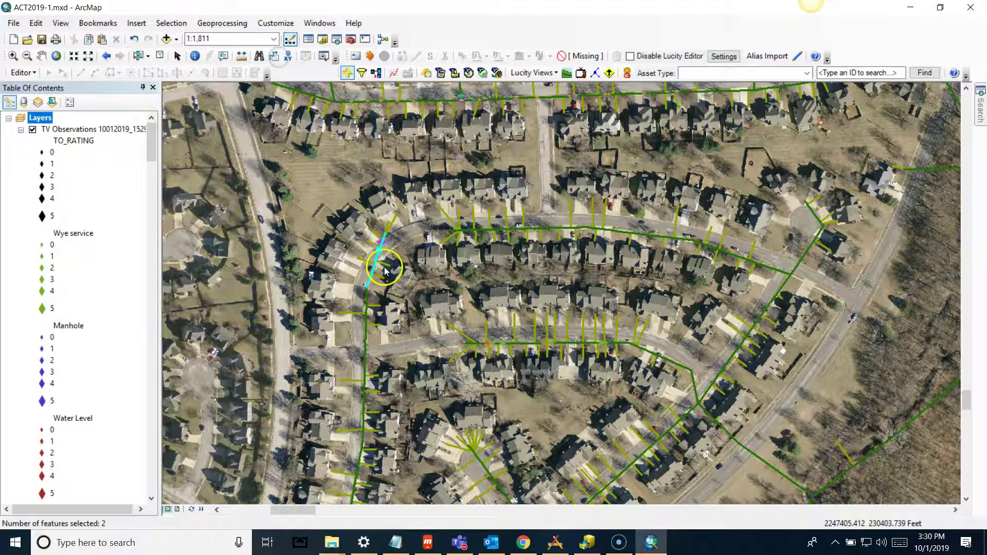
pyautogui.click(378, 251)
pyautogui.moveTo(381, 263)
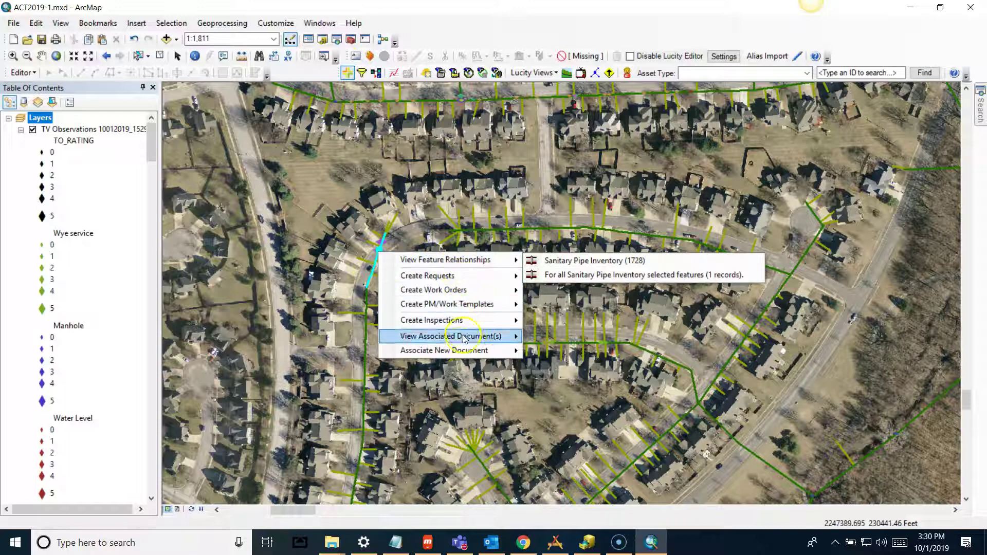
pyautogui.moveTo(390, 337)
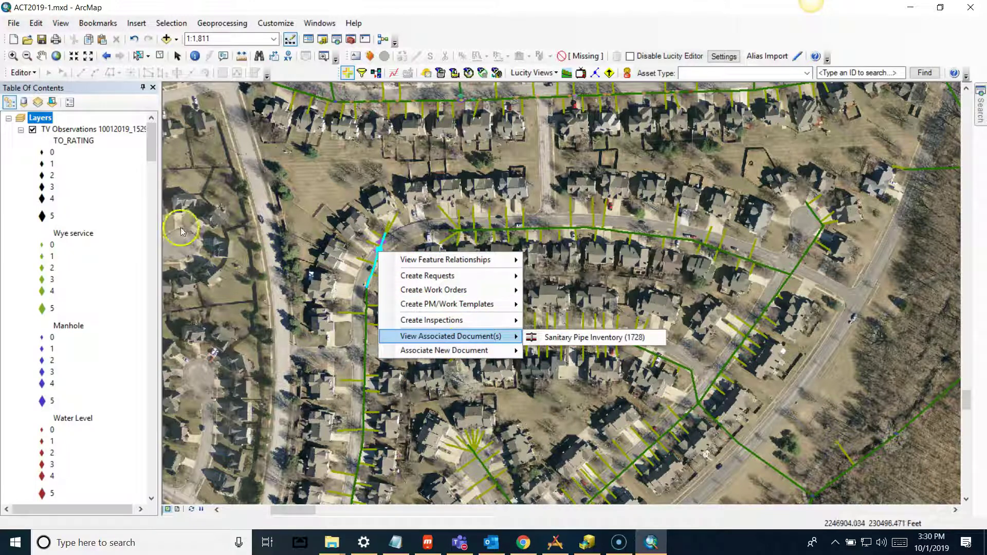
# Step: Check Sanitary Pipe Inventory 1728 for associated documents under TV Observations and Sewer TV Inspections, and close the document list
pyautogui.click(377, 252)
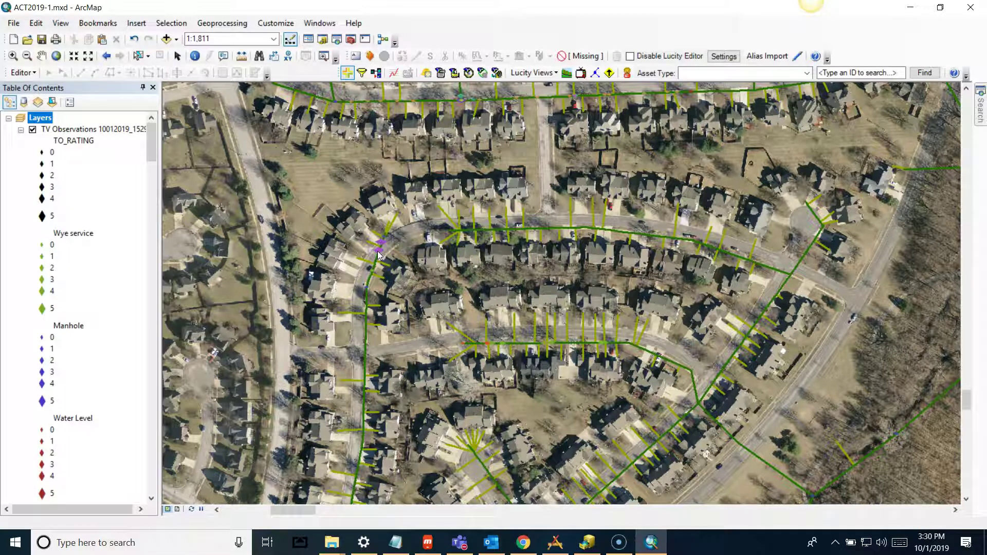
pyautogui.rightClick(379, 255)
pyautogui.moveTo(449, 354)
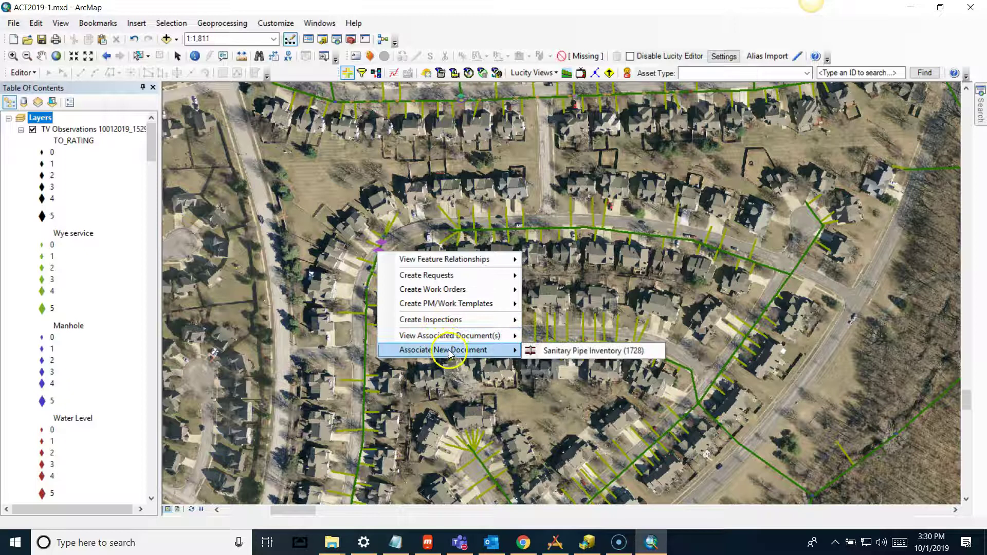
pyautogui.moveTo(452, 336)
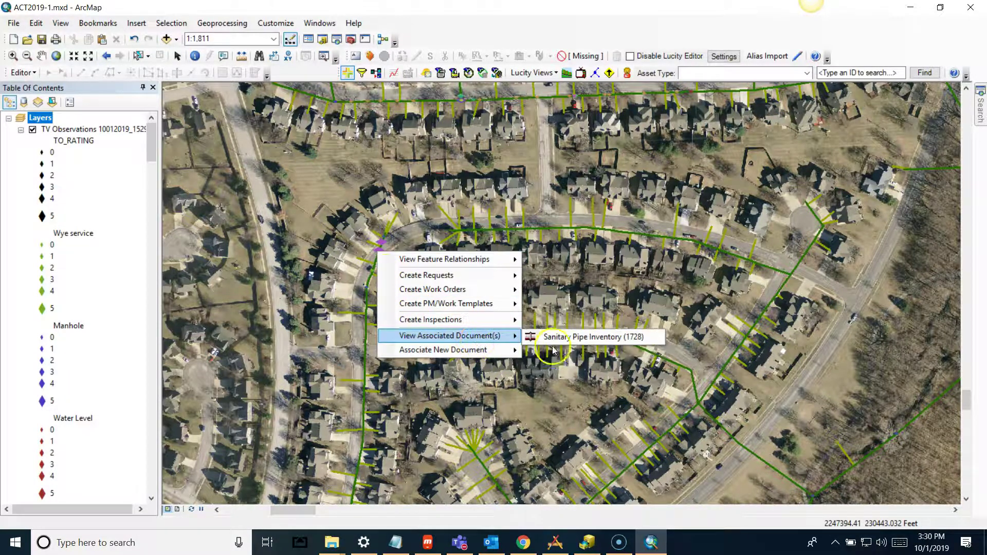
pyautogui.click(574, 337)
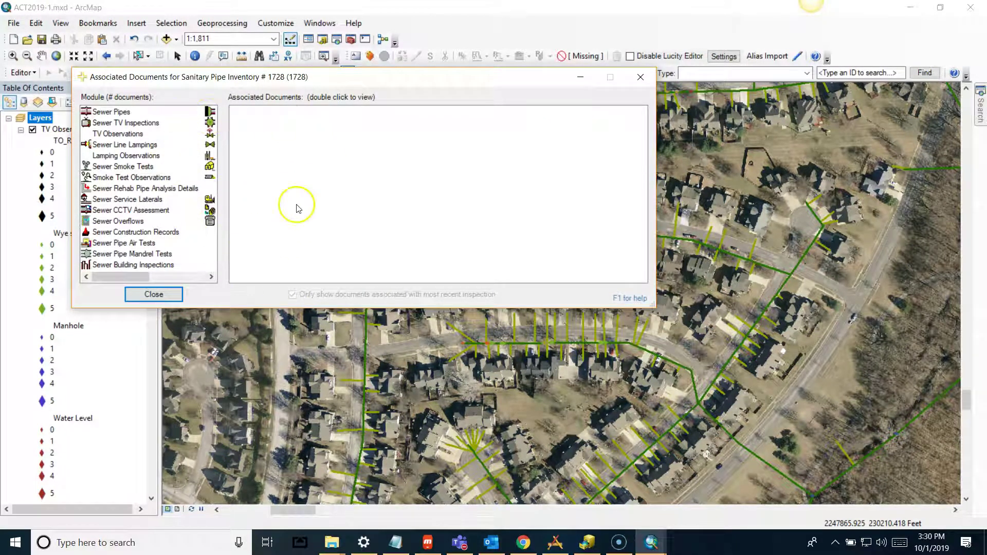
pyautogui.click(110, 133)
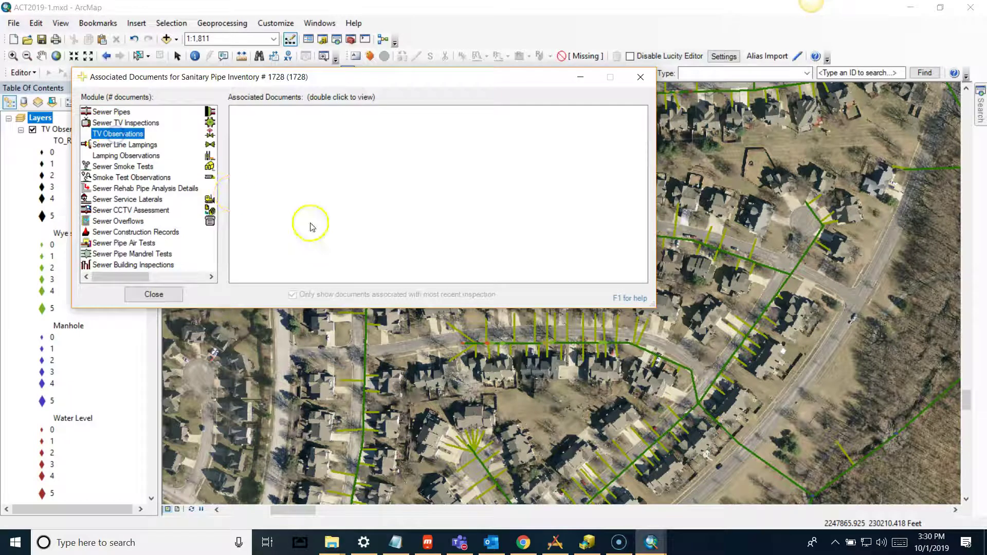
pyautogui.click(130, 124)
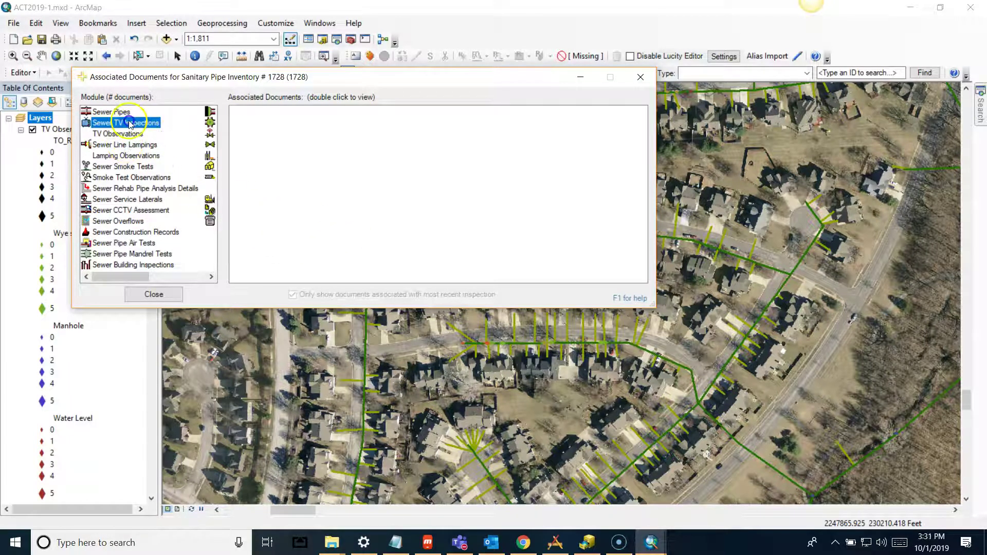
pyautogui.click(153, 295)
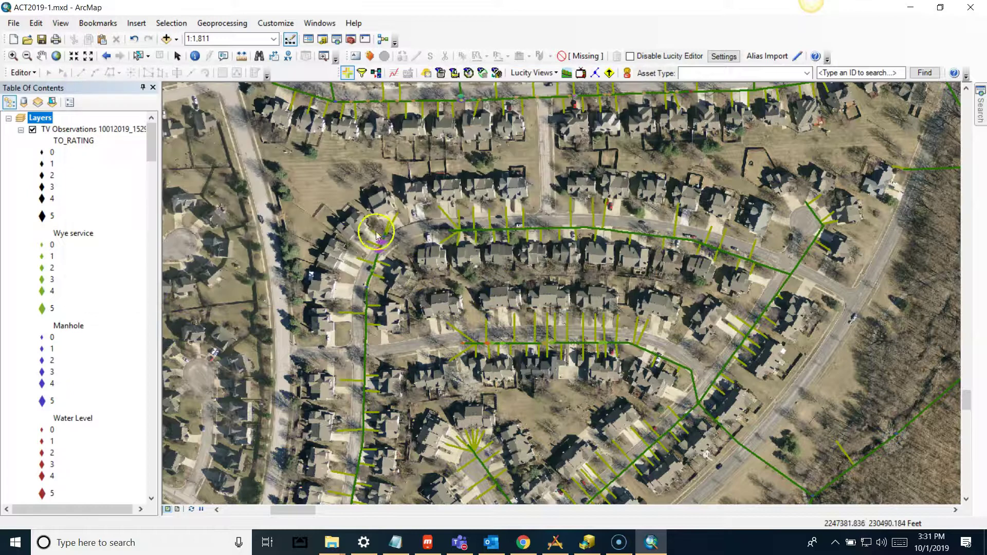
# Step: Check which features offer associated documents at the orange TV observation marker, and dismiss the options
pyautogui.rightClick(488, 345)
pyautogui.moveTo(552, 435)
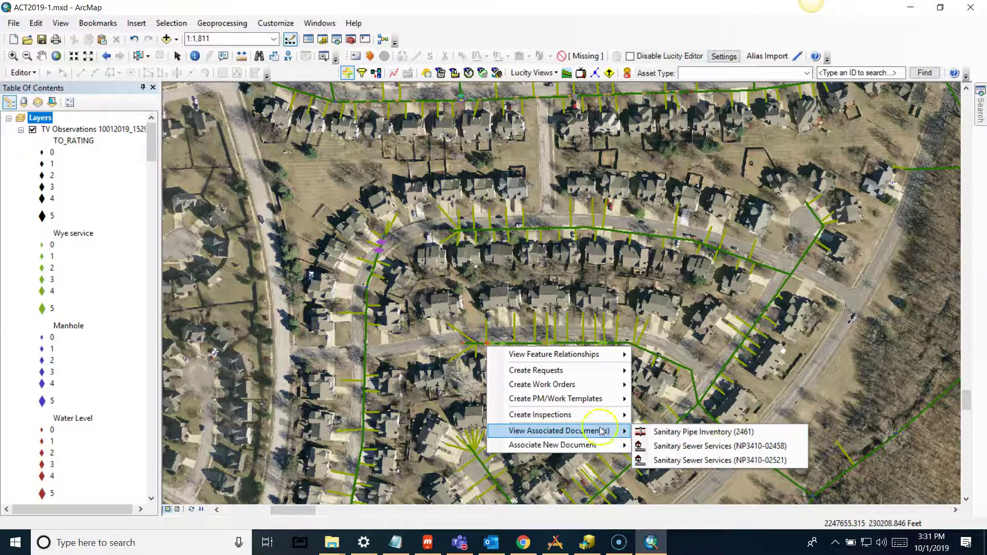
pyautogui.click(425, 350)
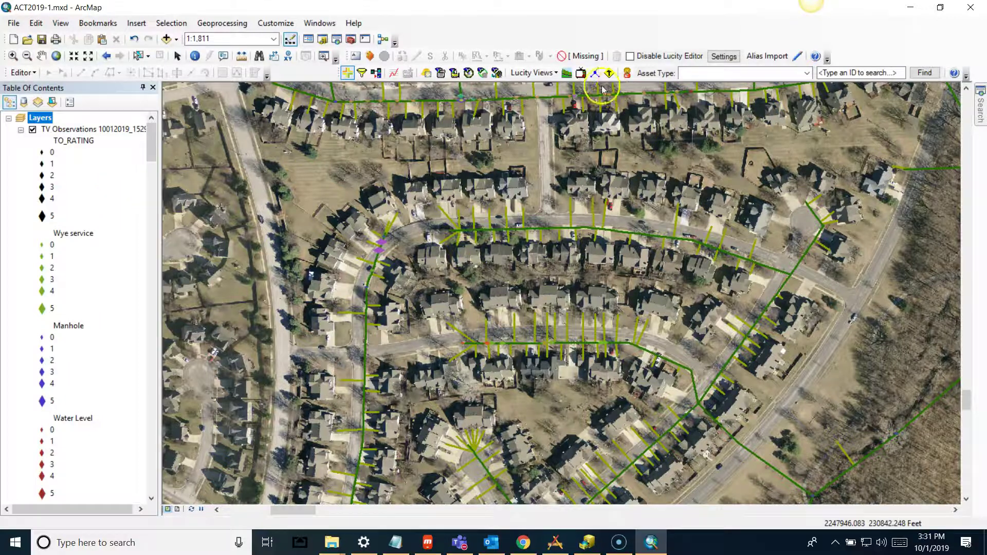
# Step: Review the setup options for viewing TV observations, and close the dialog without generating results
pyautogui.click(581, 74)
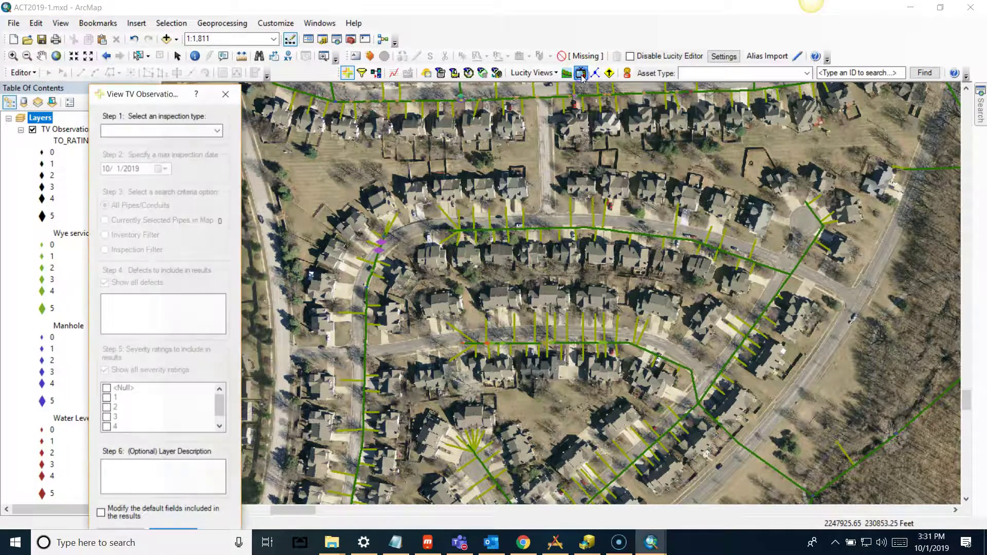
pyautogui.moveTo(163, 99); pyautogui.dragTo(288, 63)
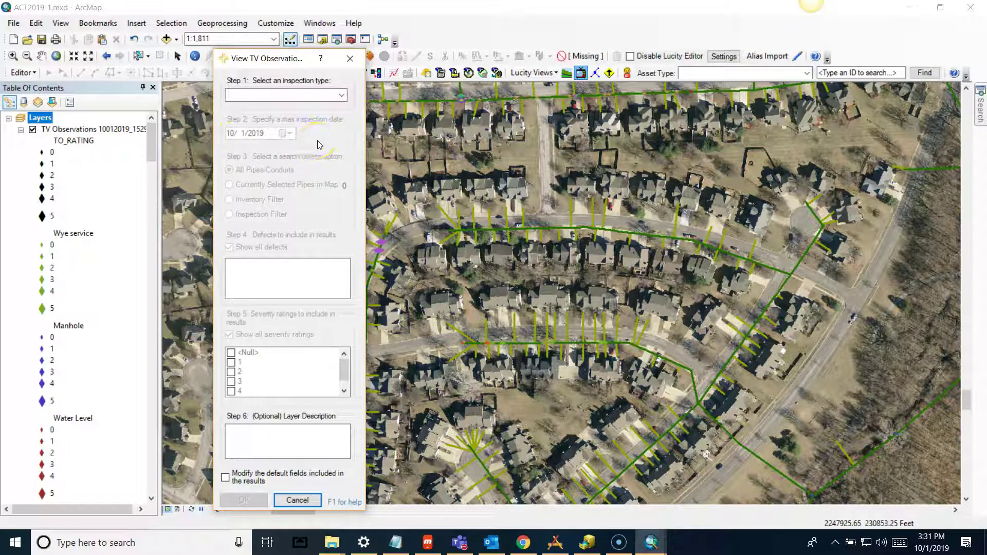
pyautogui.click(298, 499)
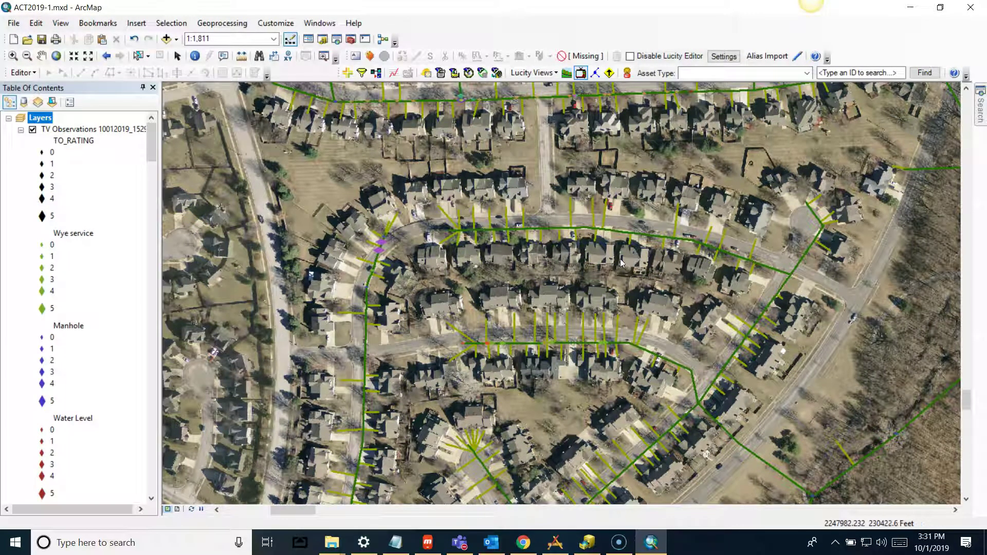
# Step: Remove the TV Observations layer from the map
pyautogui.rightClick(114, 129)
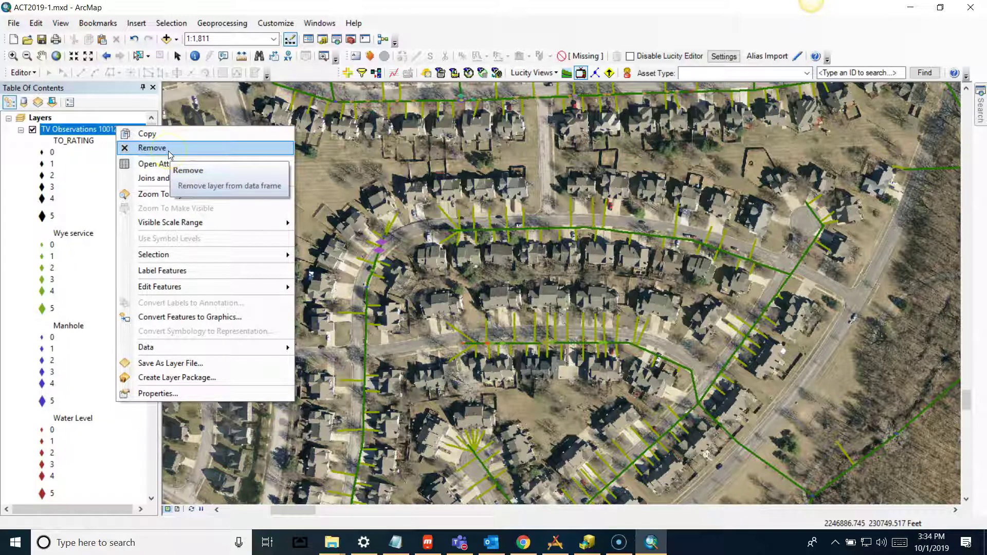
pyautogui.click(152, 148)
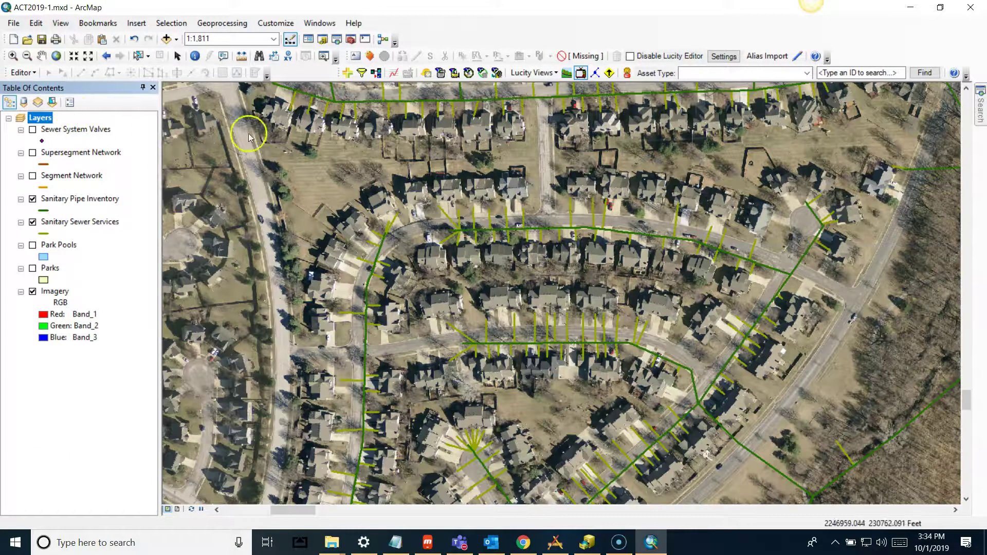
# Step: Run a Sewer DS Segment Trace of 10 segments from the pipe at the curved residential street, clearing the existing selection
pyautogui.click(595, 74)
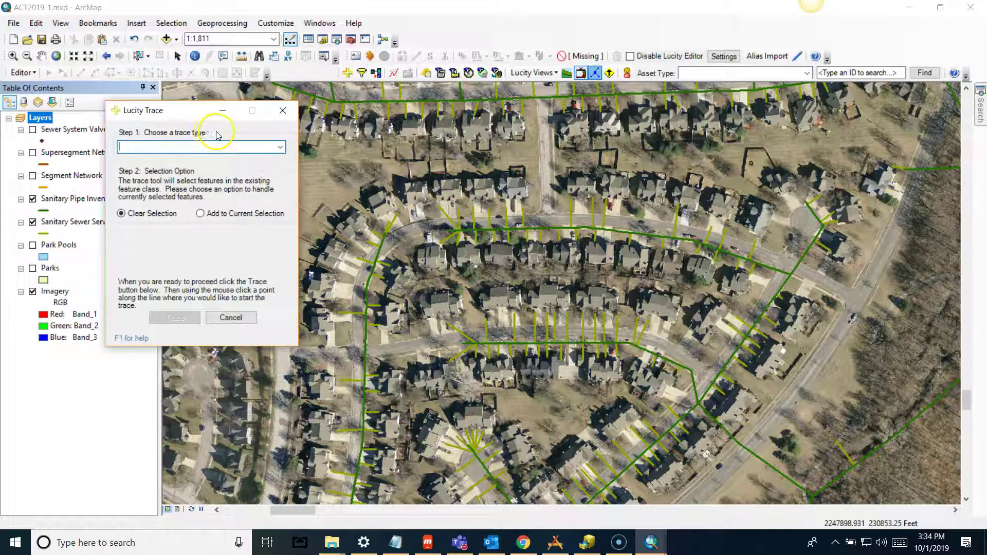
pyautogui.click(279, 149)
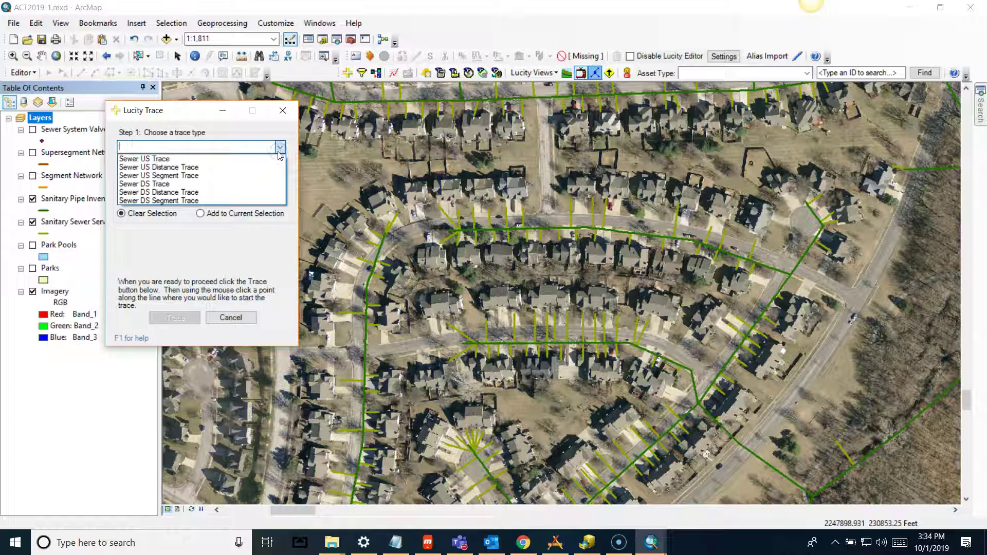
pyautogui.click(213, 201)
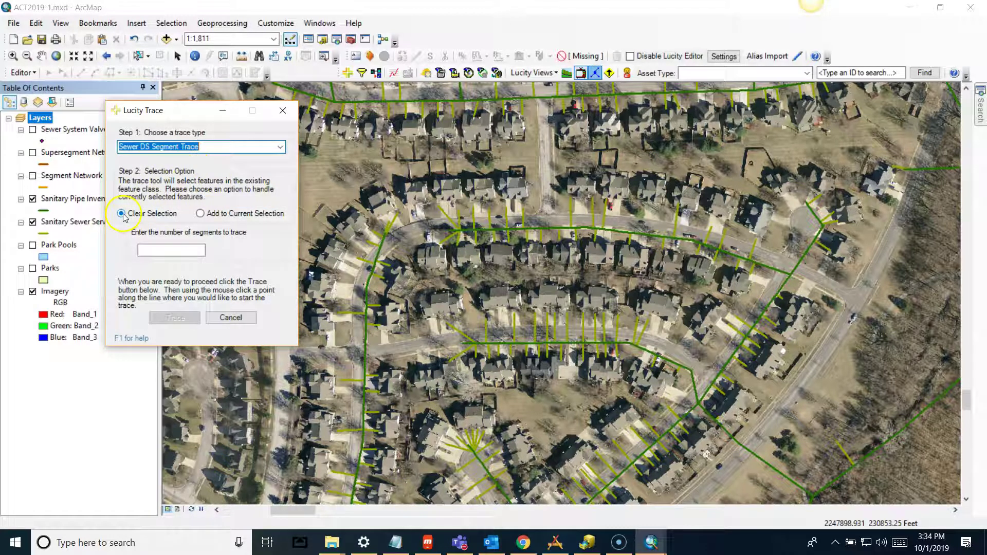
pyautogui.click(177, 257)
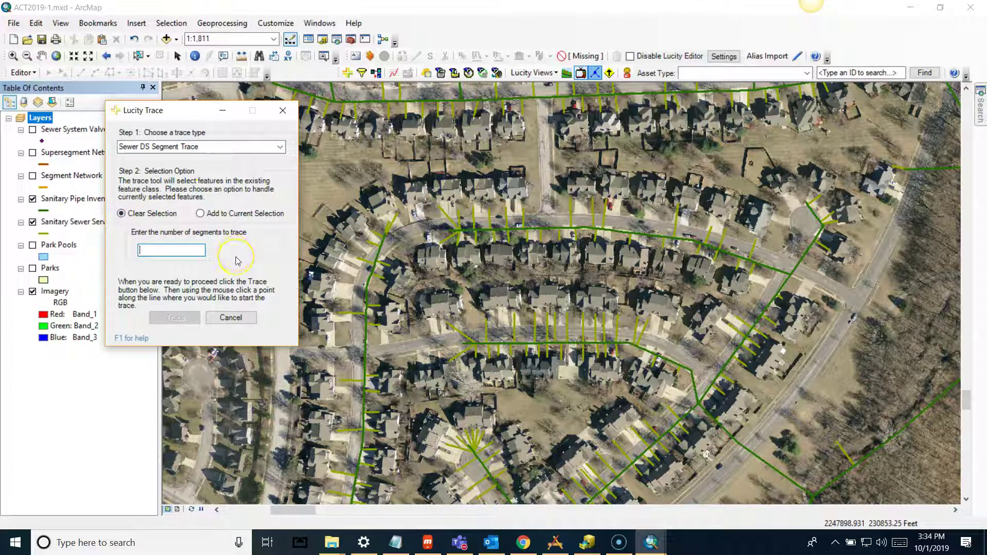
pyautogui.write('10')
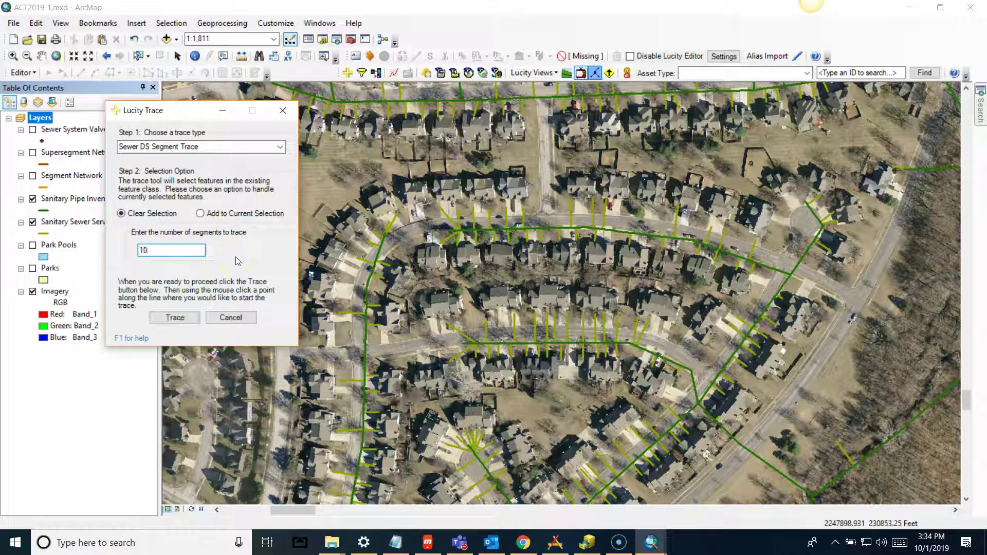
pyautogui.click(175, 319)
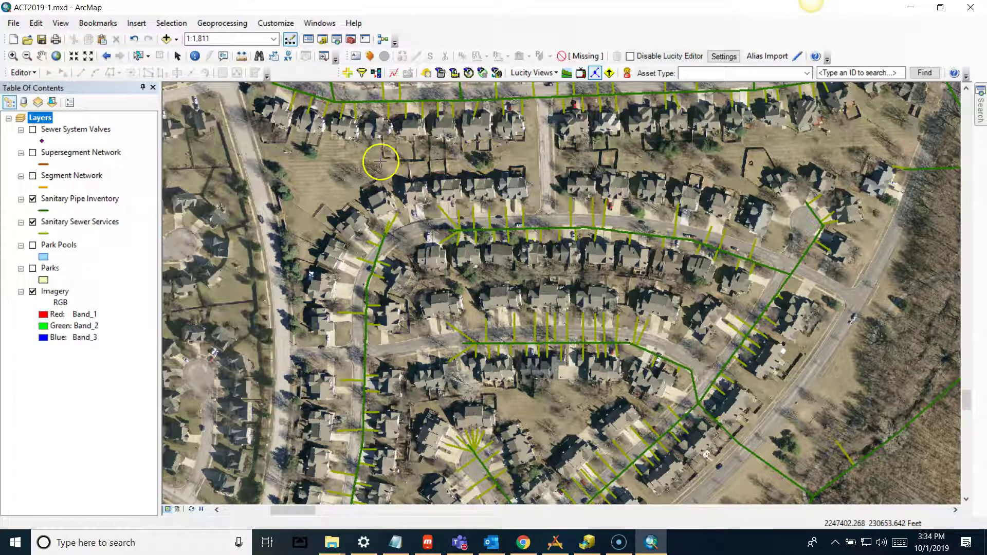
pyautogui.click(381, 248)
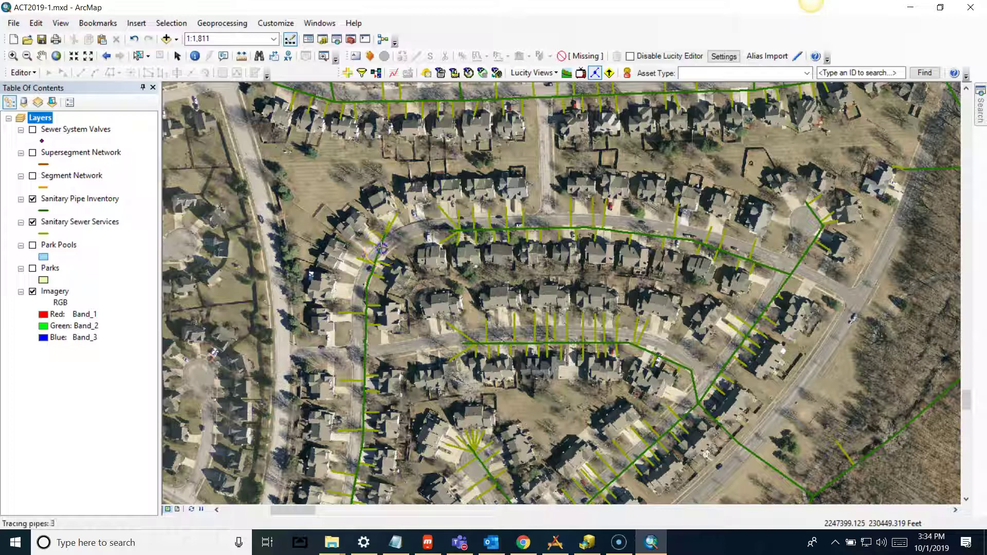
pyautogui.click(500, 294)
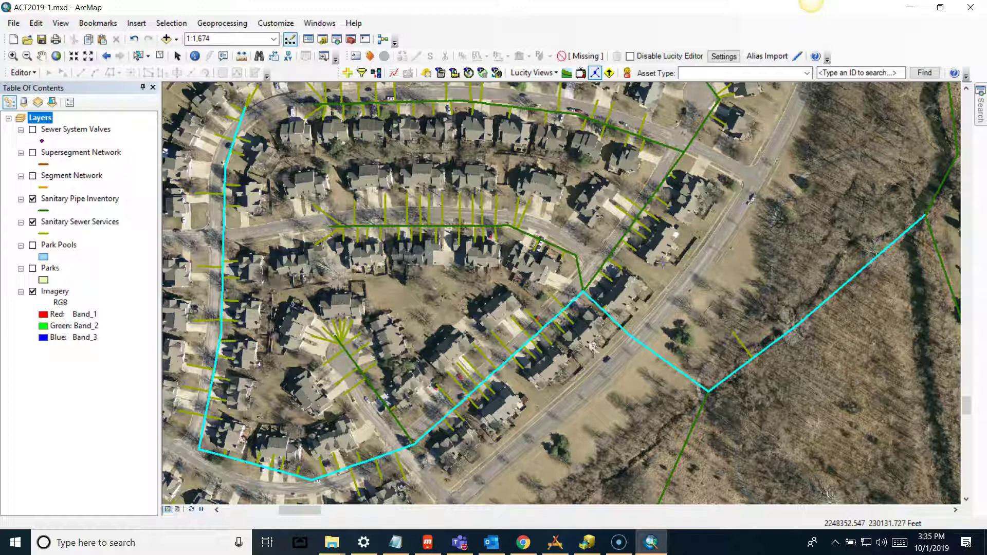
pyautogui.click(662, 265)
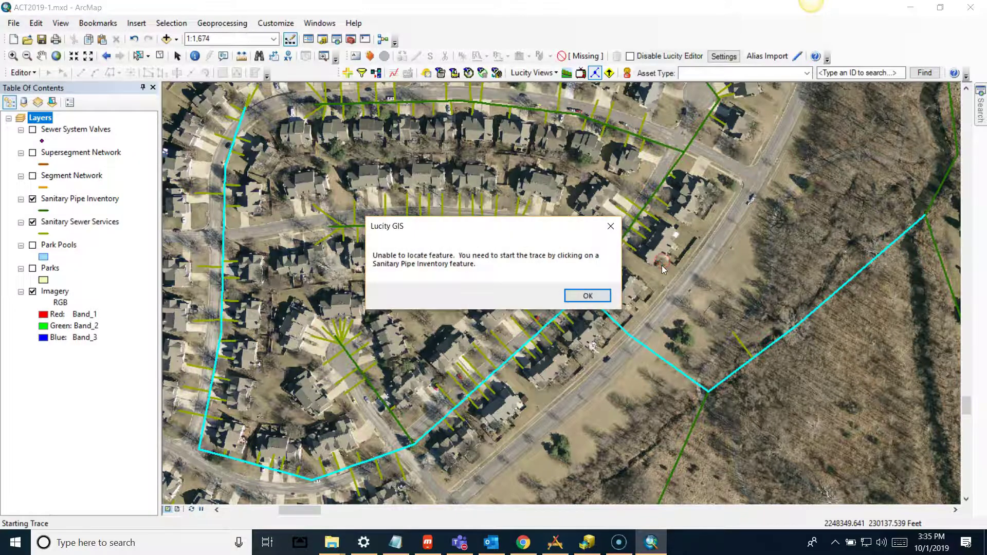
pyautogui.click(586, 296)
pyautogui.rightClick(660, 257)
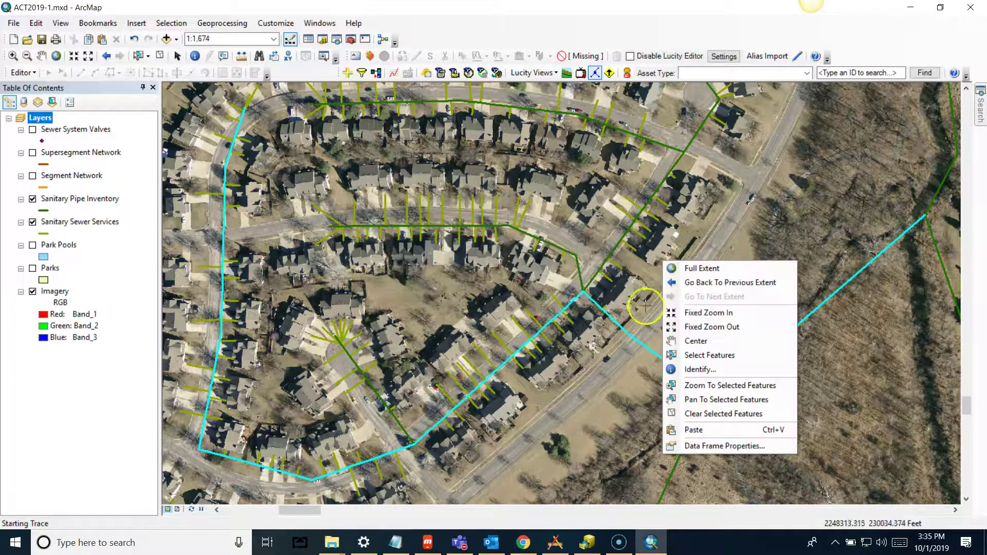
pyautogui.click(646, 282)
pyautogui.click(586, 298)
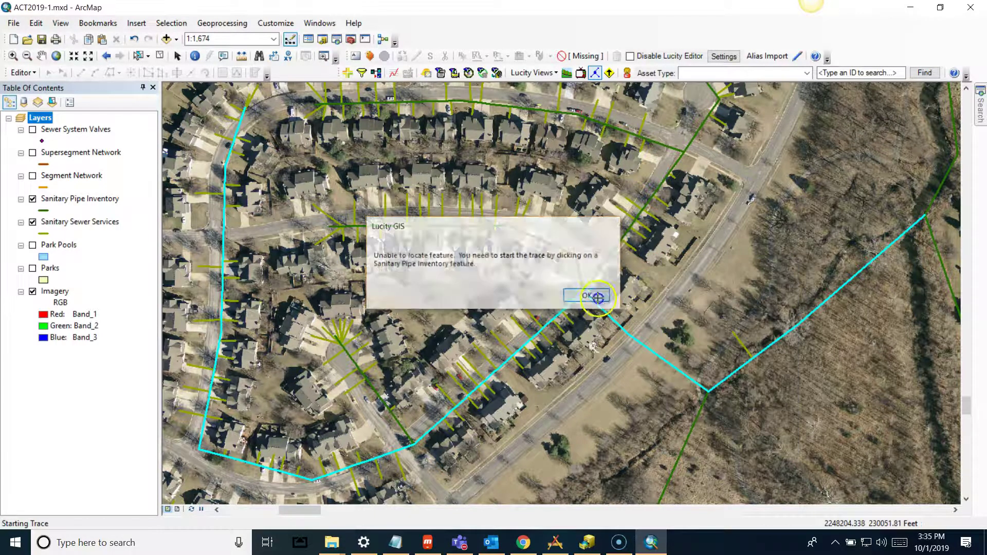
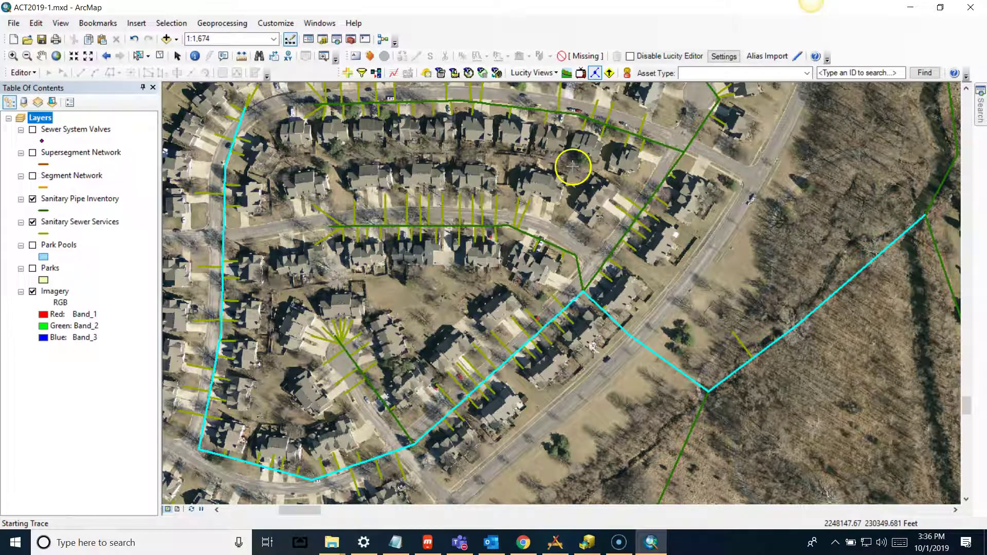
# Step: Search the Lucity customers by last name and locate the first matching customer on the map
pyautogui.click(627, 74)
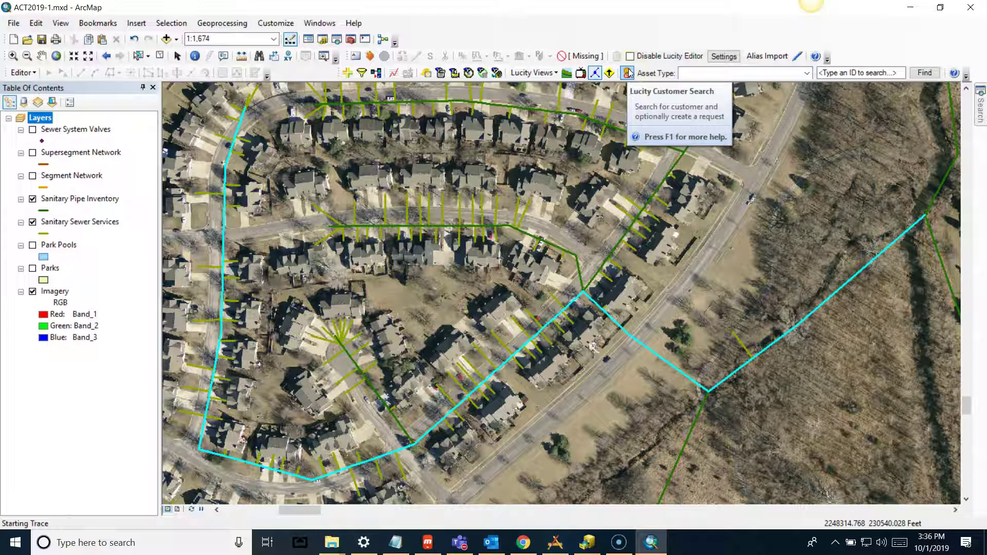
pyautogui.click(628, 73)
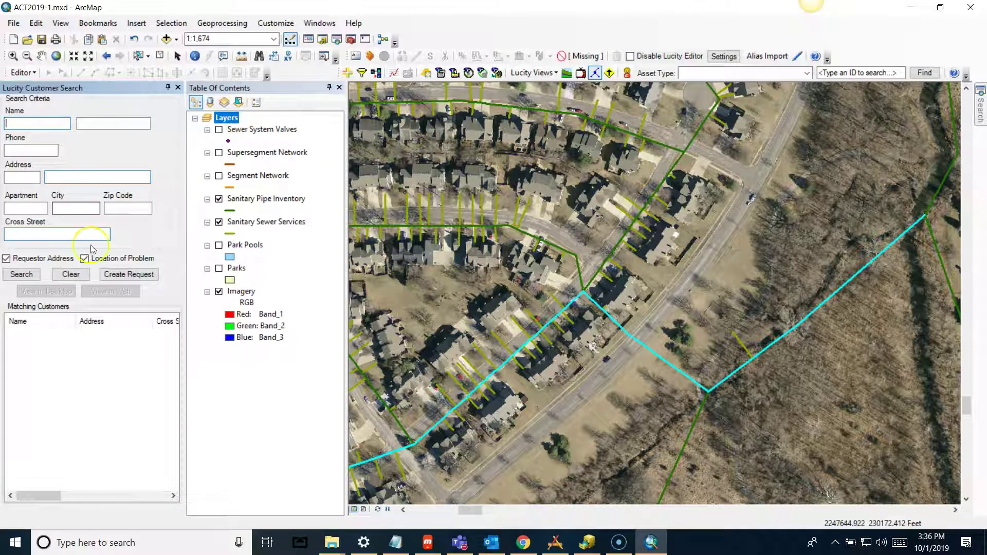
pyautogui.click(41, 125)
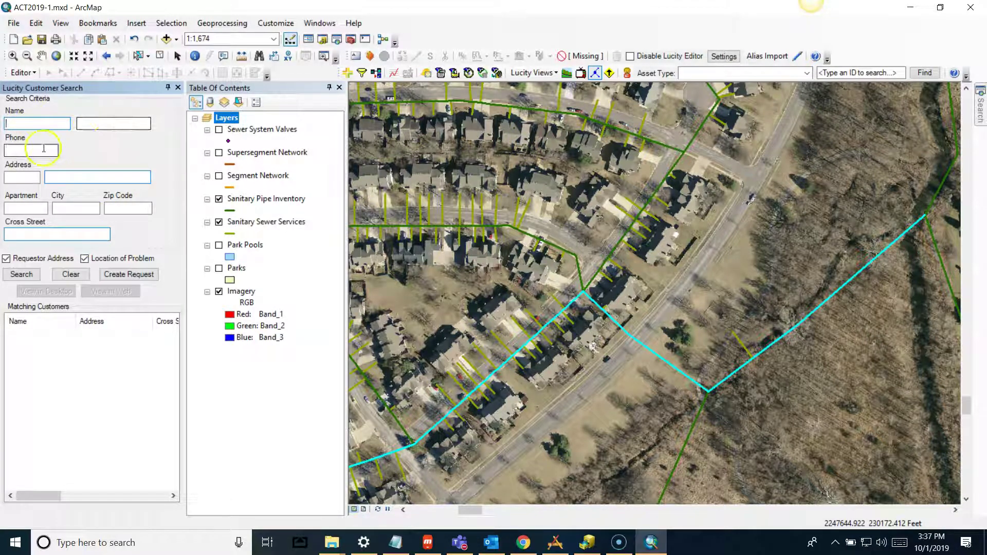
pyautogui.click(86, 123)
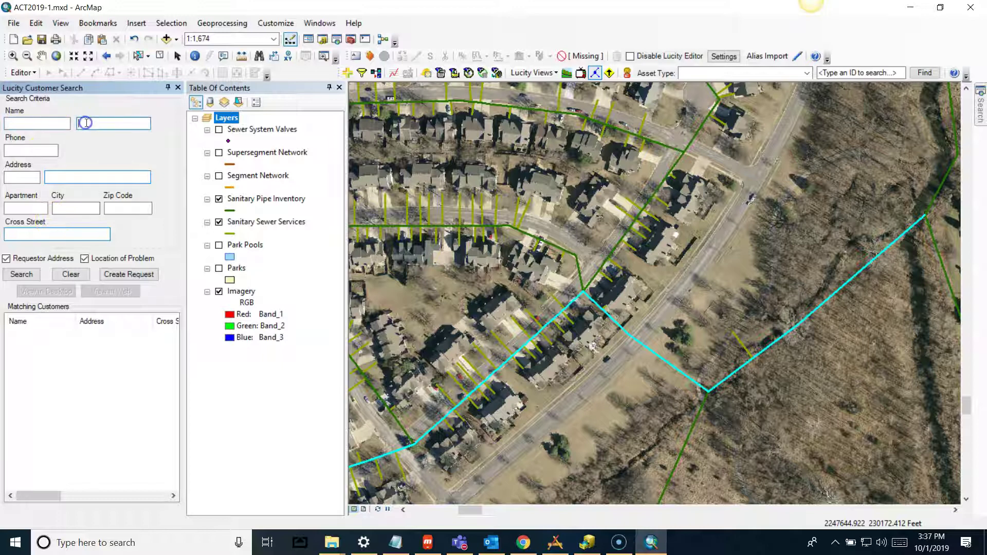
pyautogui.write('Smith')
pyautogui.click(32, 275)
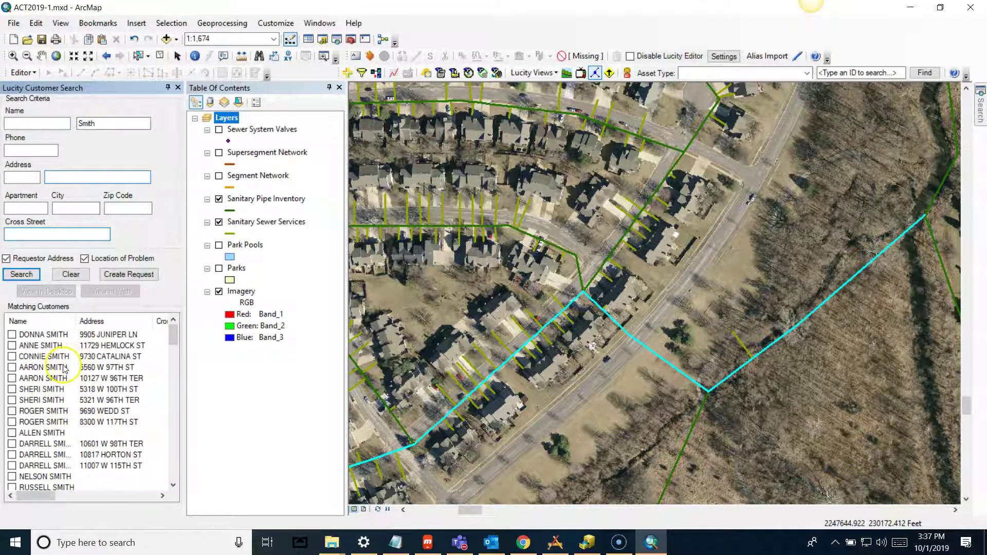
pyautogui.click(16, 336)
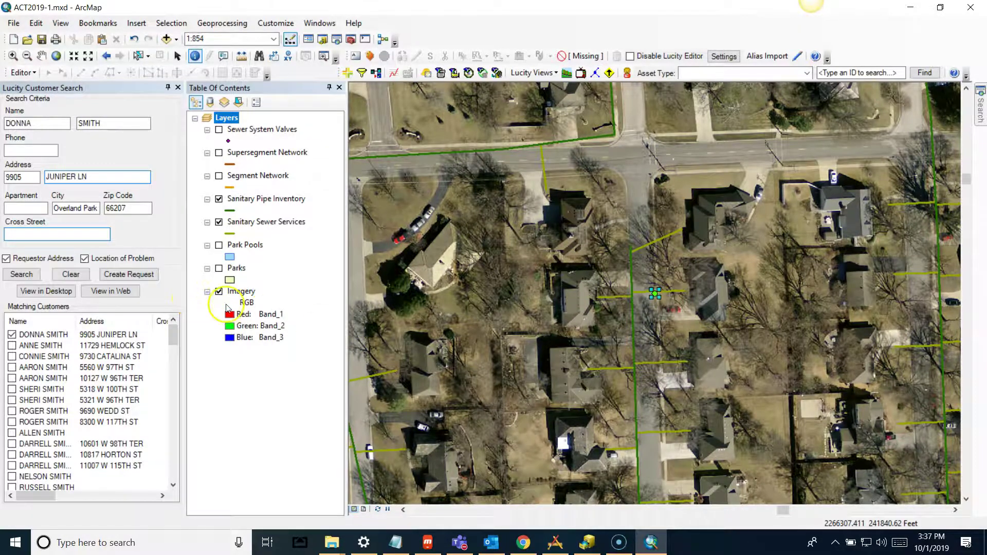
# Step: Start a request for the located customer and set its category to Sewer Collections
pyautogui.click(139, 278)
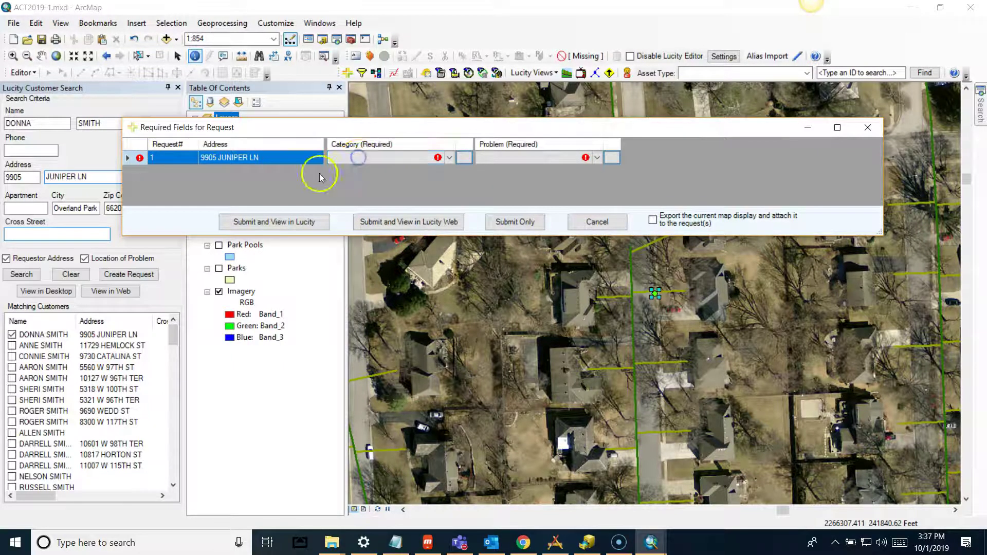
pyautogui.click(451, 158)
pyautogui.click(451, 158)
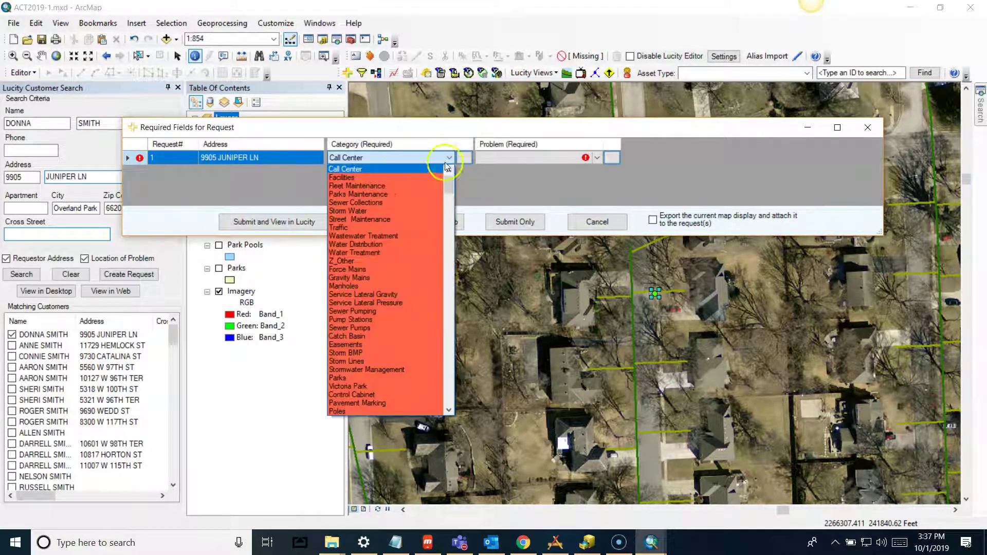
pyautogui.click(362, 203)
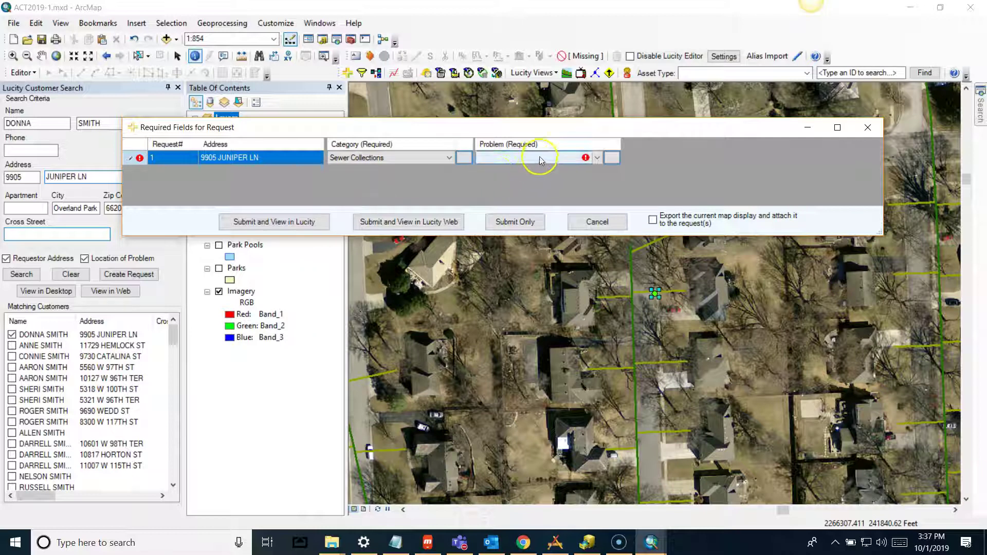
# Step: Set the request's problem to Accident from the complete list of problems, and submit the request without viewing it
pyautogui.click(597, 158)
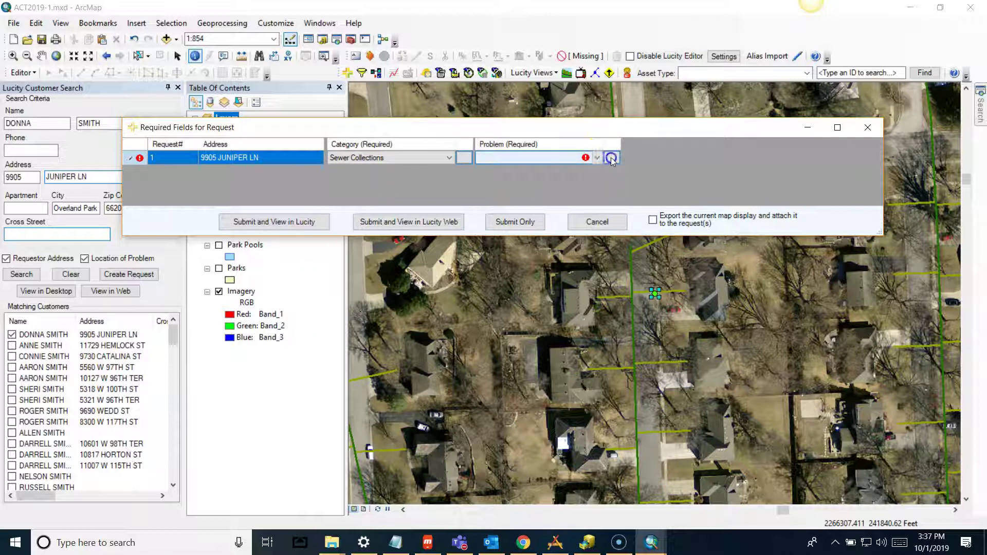
pyautogui.click(612, 157)
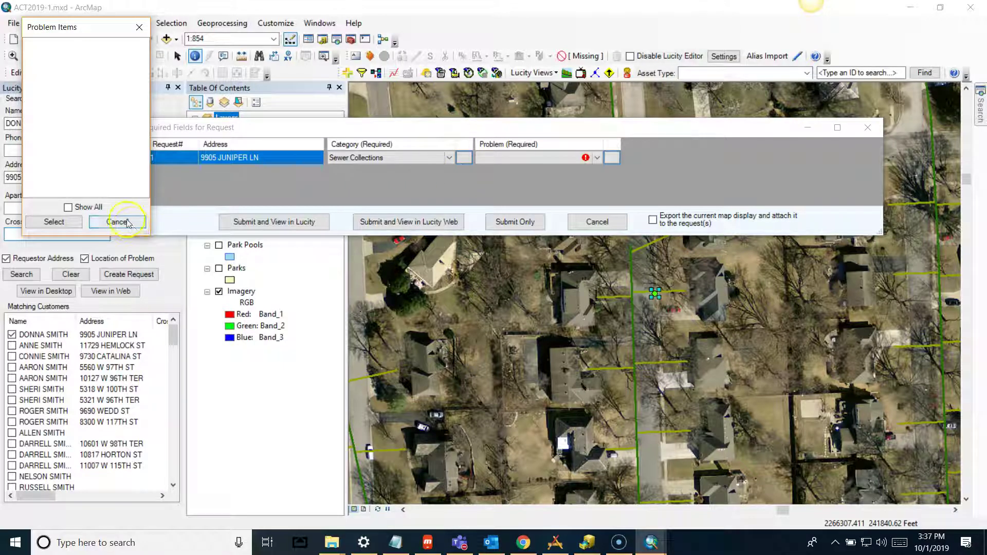
pyautogui.click(68, 208)
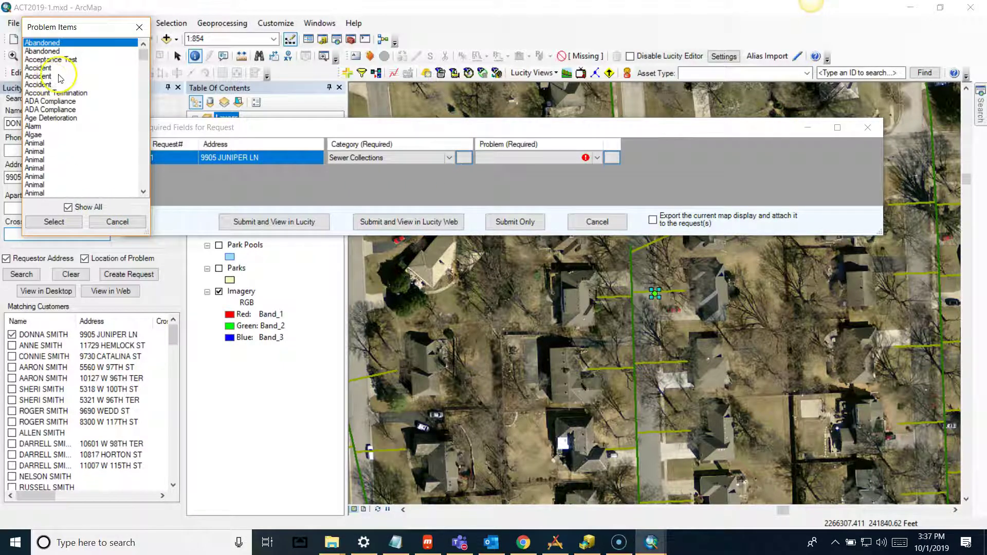
pyautogui.click(55, 77)
pyautogui.click(53, 221)
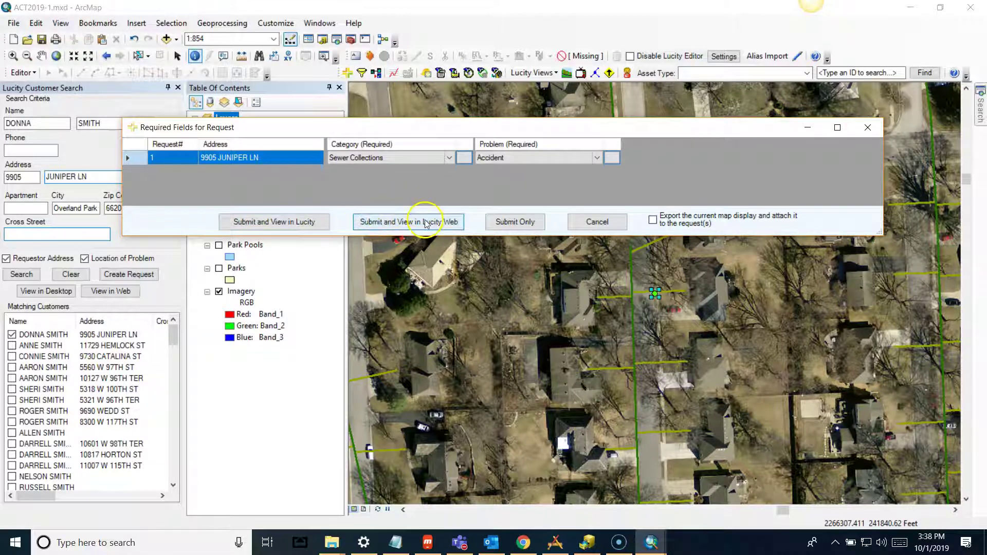
pyautogui.click(515, 224)
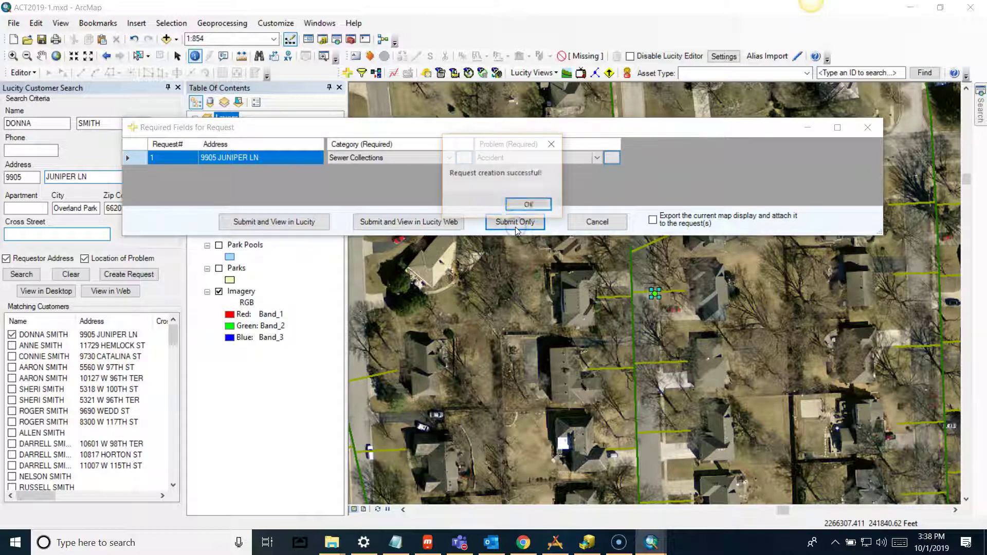
pyautogui.click(526, 206)
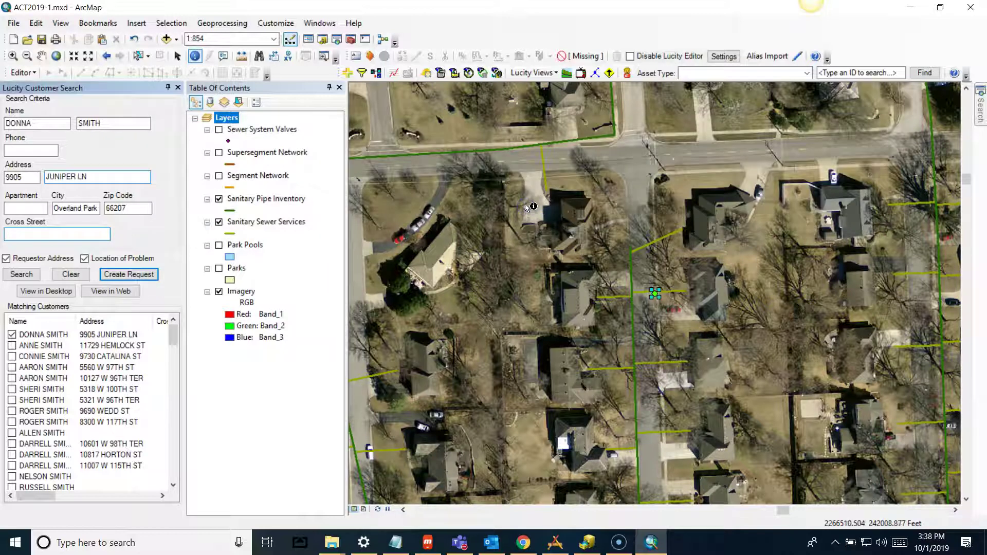
# Step: Search the Parks asset type for the feature with common ID 2, clearing the current map selection
pyautogui.click(588, 238)
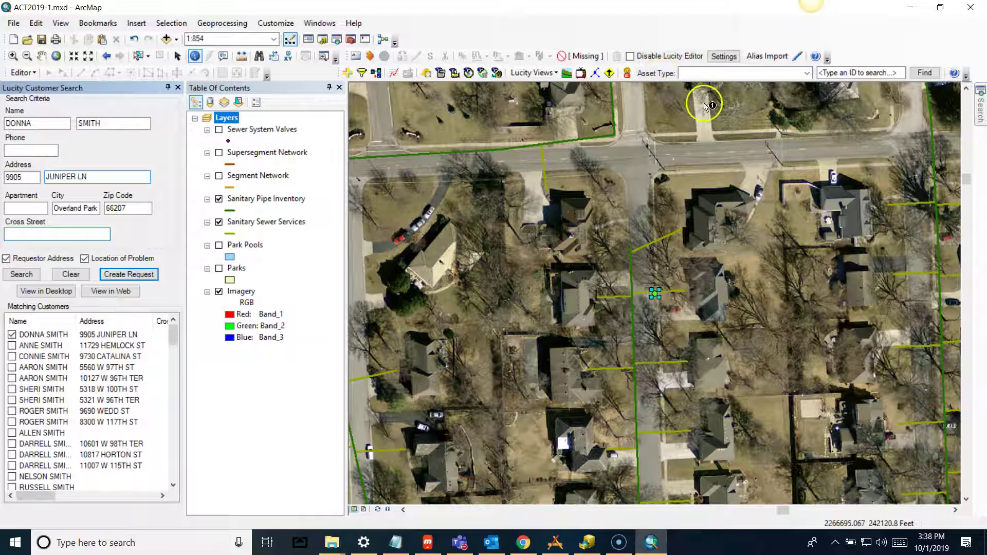
pyautogui.click(808, 75)
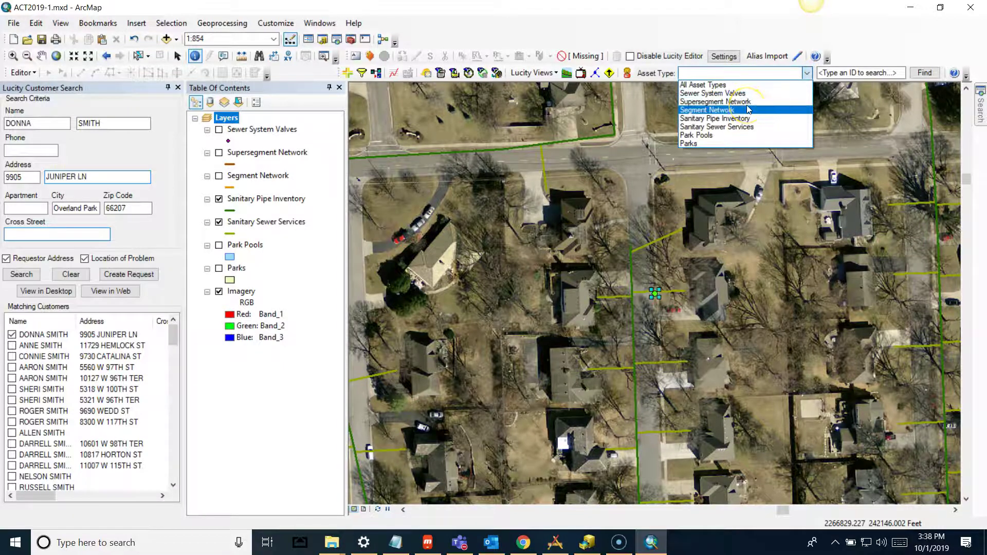
pyautogui.click(700, 143)
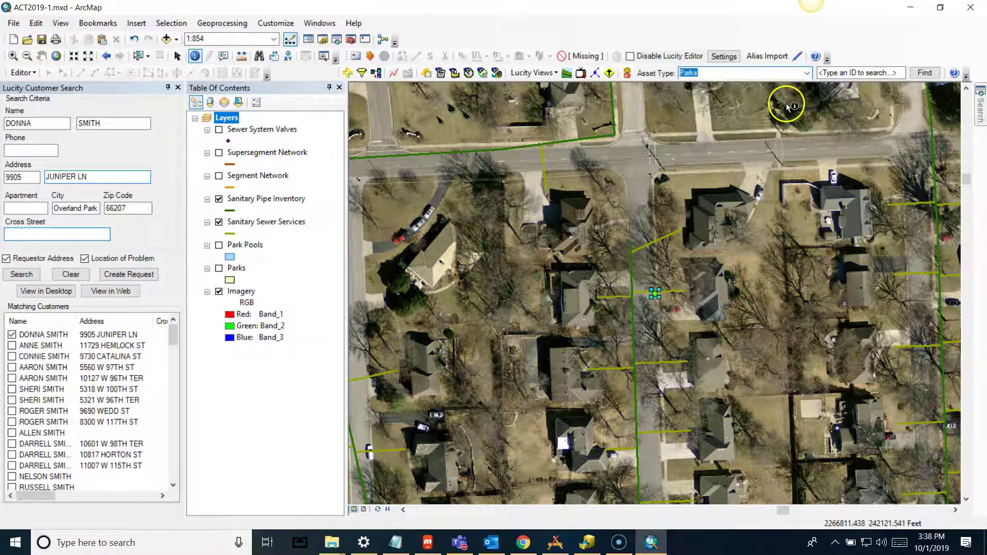
pyautogui.click(836, 73)
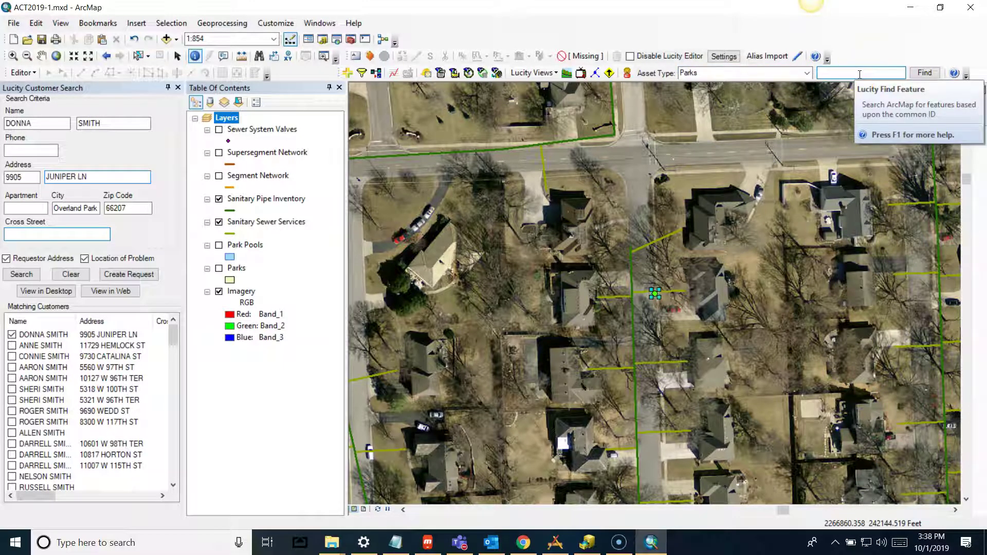
pyautogui.write('2')
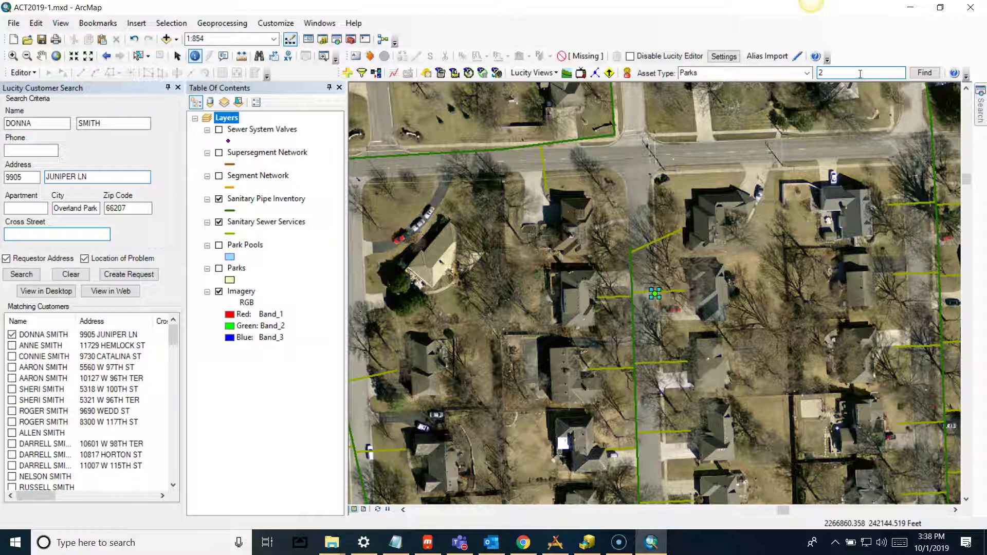
pyautogui.click(924, 72)
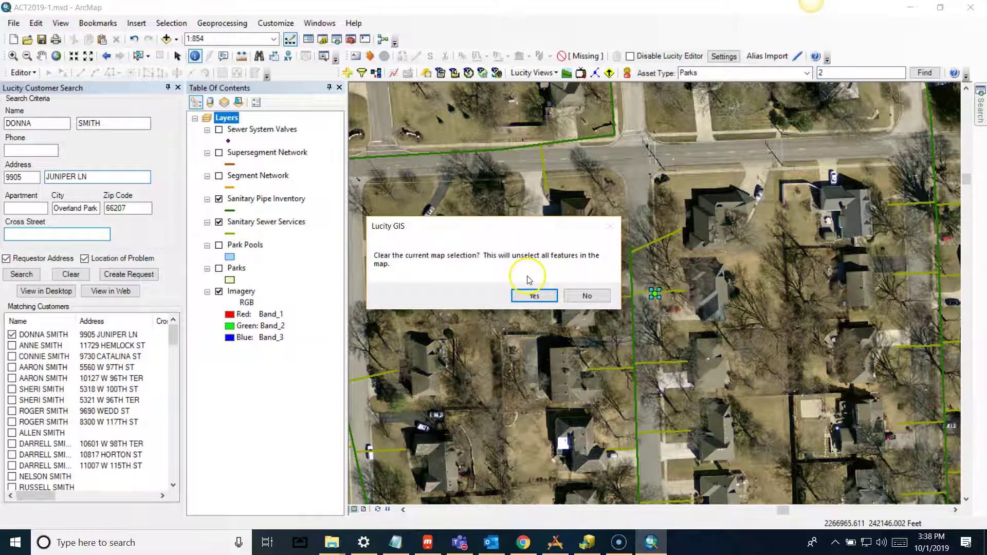
pyautogui.click(534, 296)
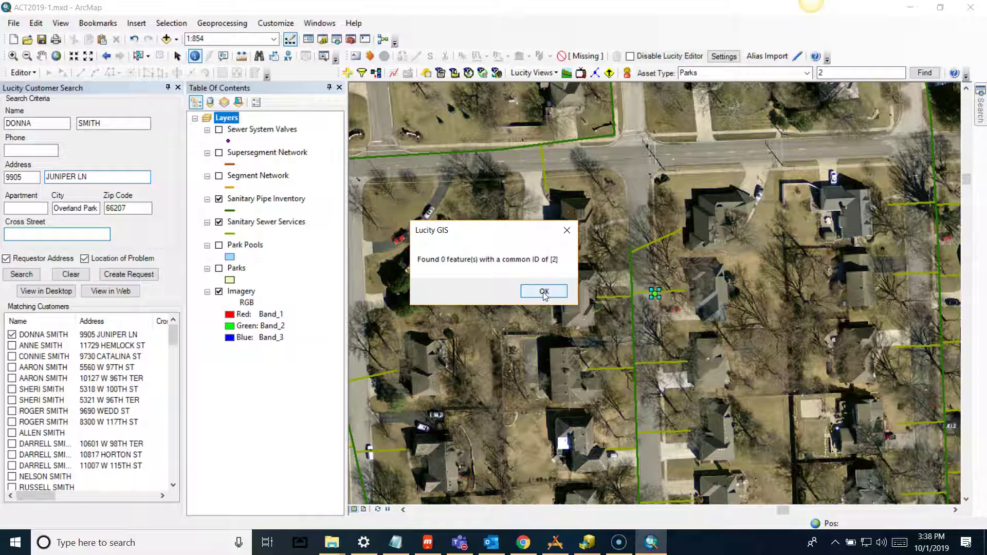
pyautogui.click(544, 292)
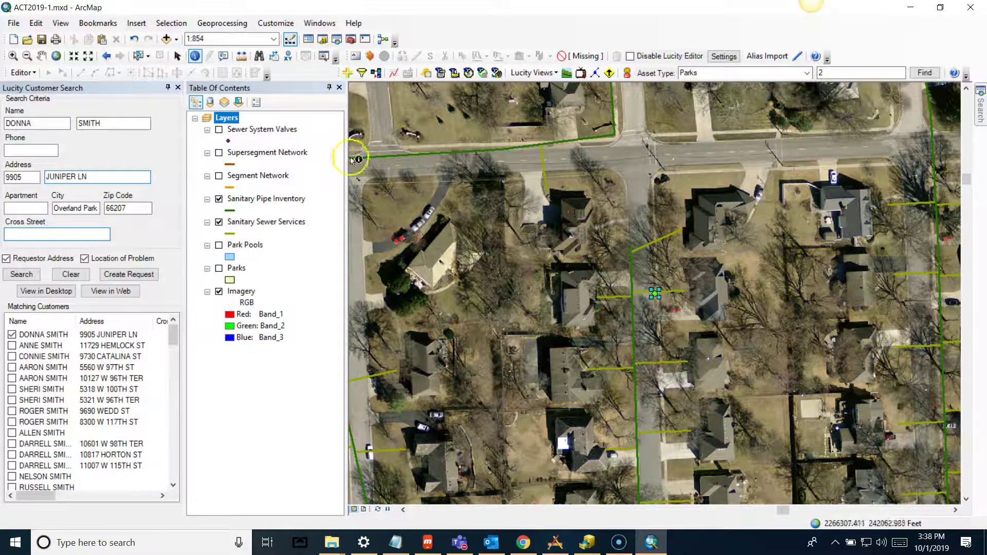
# Step: Close the Table of Contents and Lucity Customer Search windows to free up the map area
pyautogui.click(340, 88)
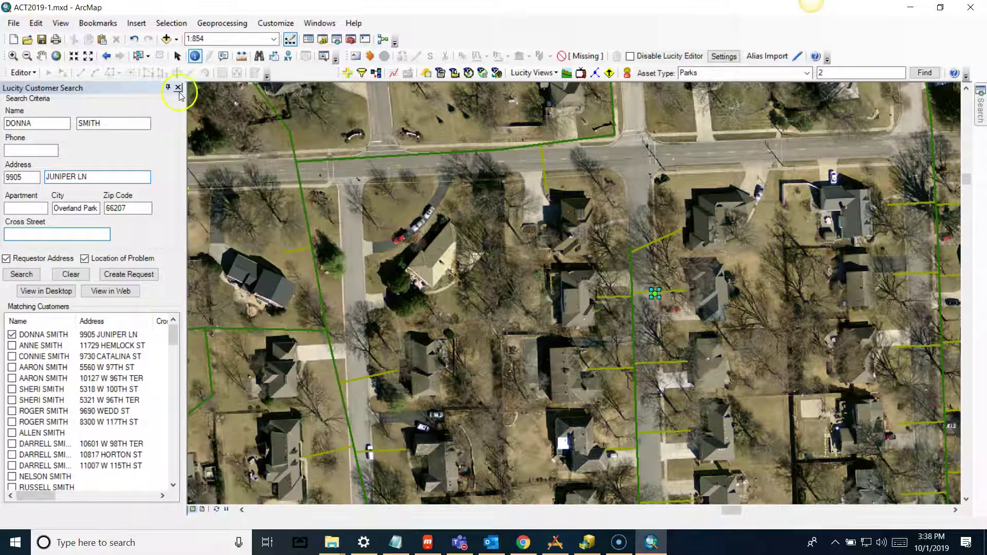
pyautogui.click(179, 87)
pyautogui.scroll(2, 397, 229)
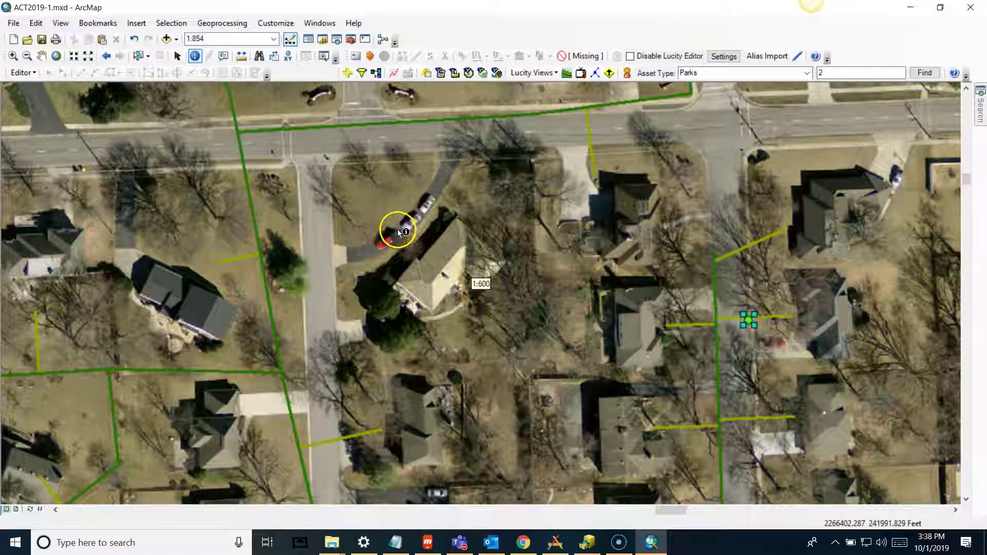
pyautogui.scroll(-2, 397, 229)
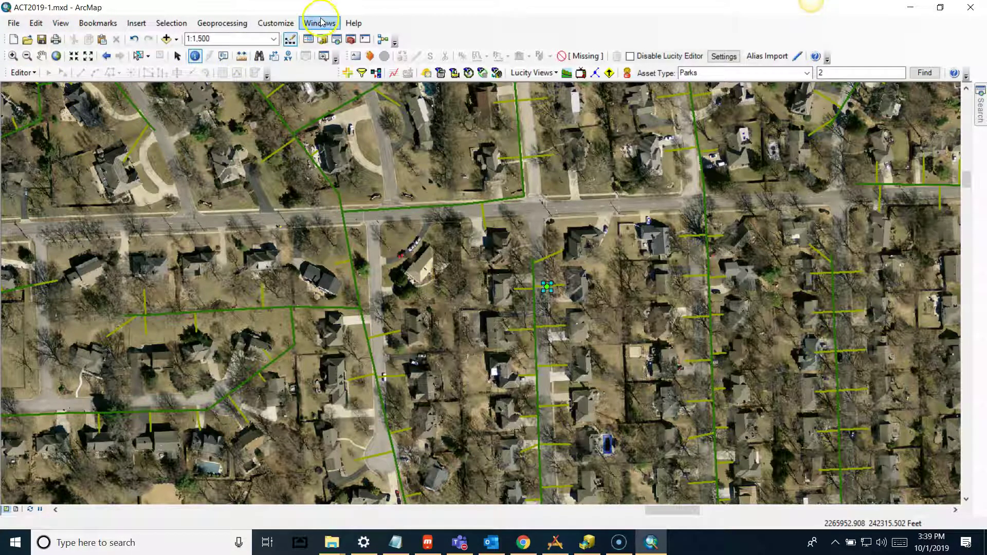
# Step: Turn on the Parks layer in the Table of Contents and identify the L-shaped park beside the large white building
pyautogui.click(307, 39)
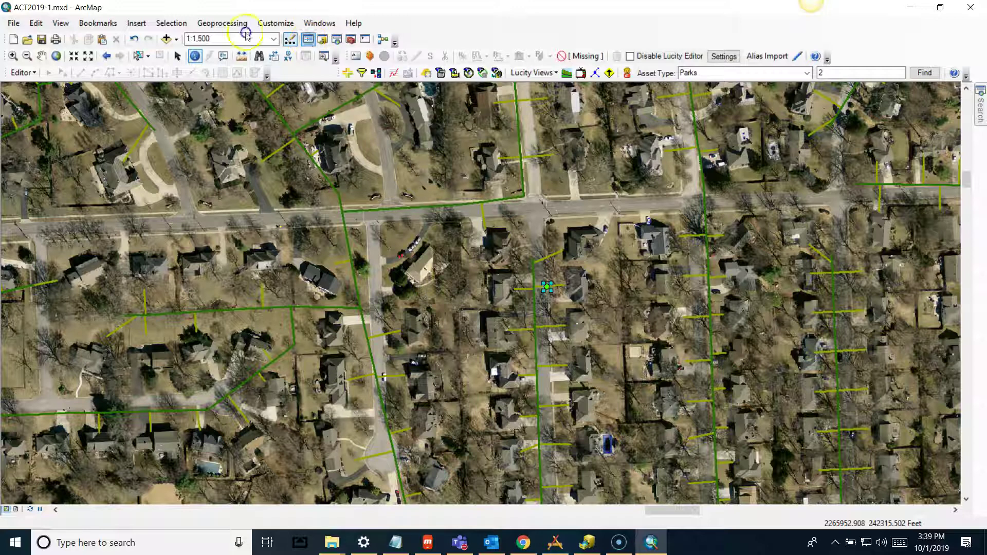
pyautogui.click(32, 268)
pyautogui.scroll(3, 318, 260)
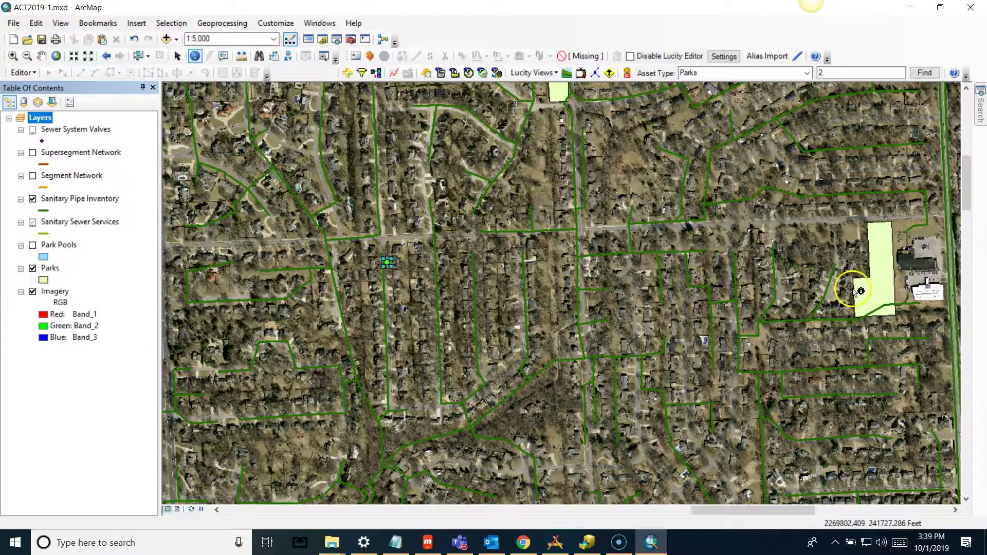
pyautogui.click(848, 324)
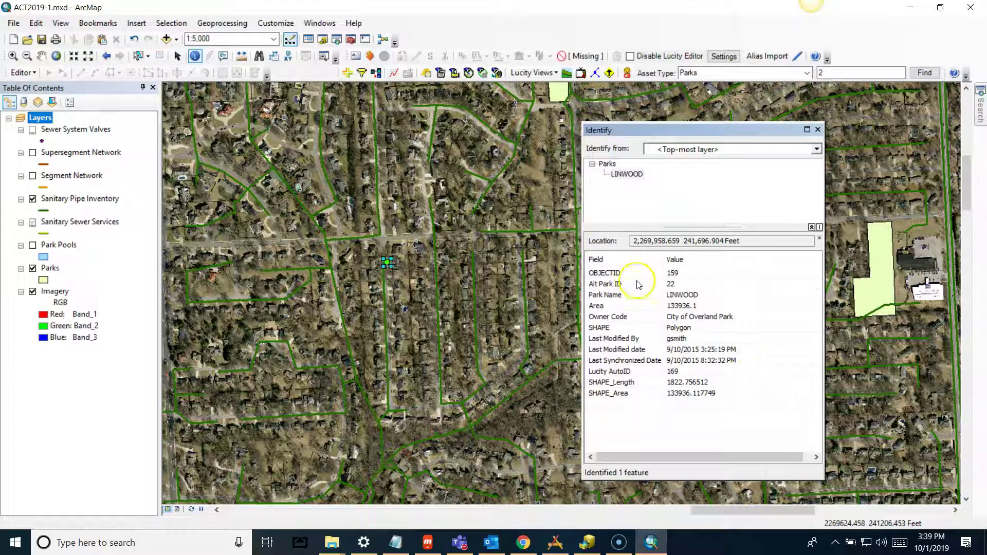
pyautogui.click(817, 129)
# Step: Find the Parks feature with common ID 22, clearing the current map selection
pyautogui.click(880, 75)
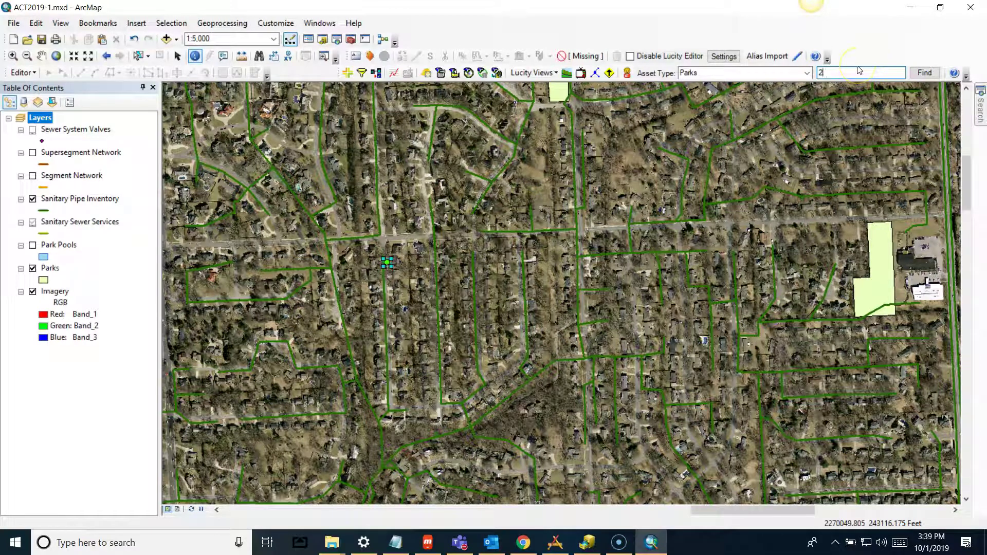
pyautogui.write('2')
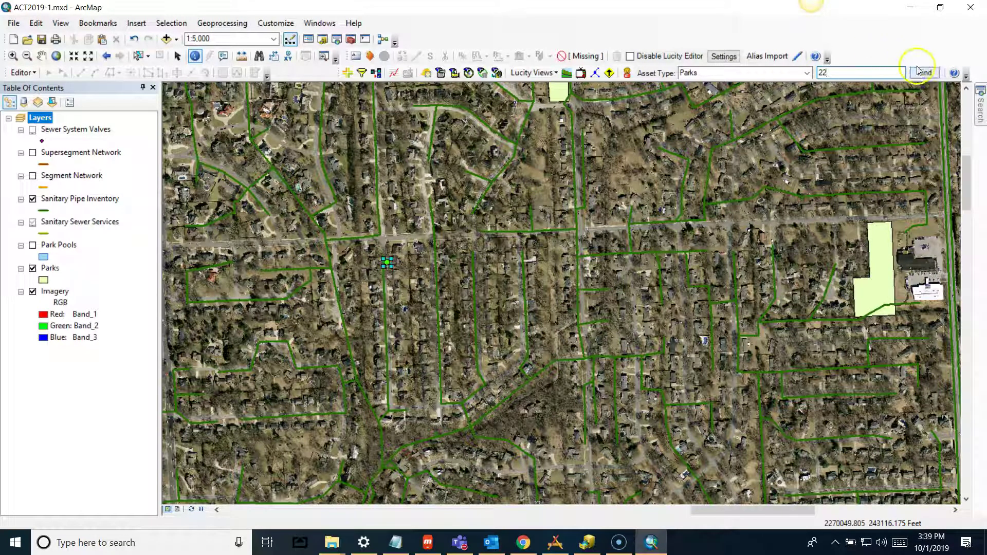
pyautogui.click(923, 73)
pyautogui.click(519, 296)
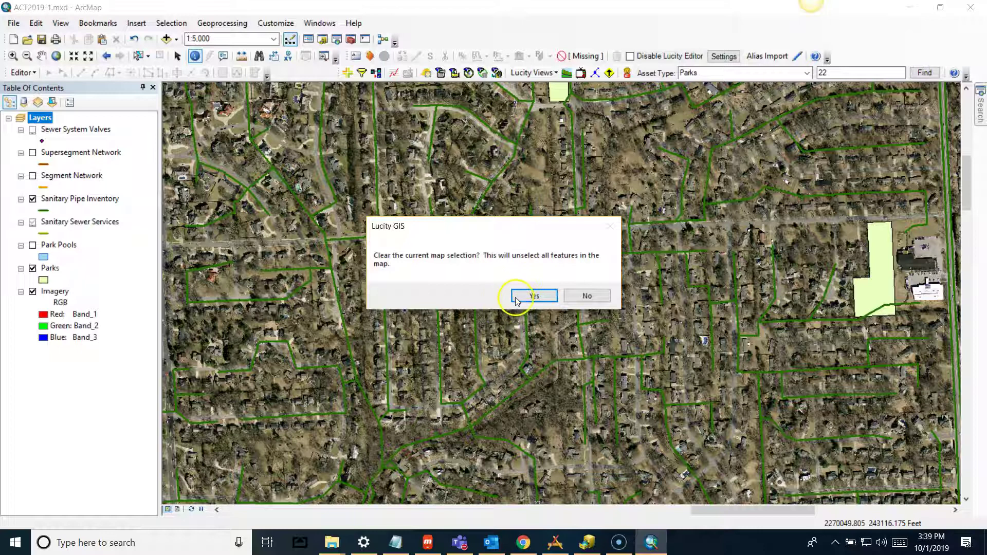
pyautogui.click(559, 294)
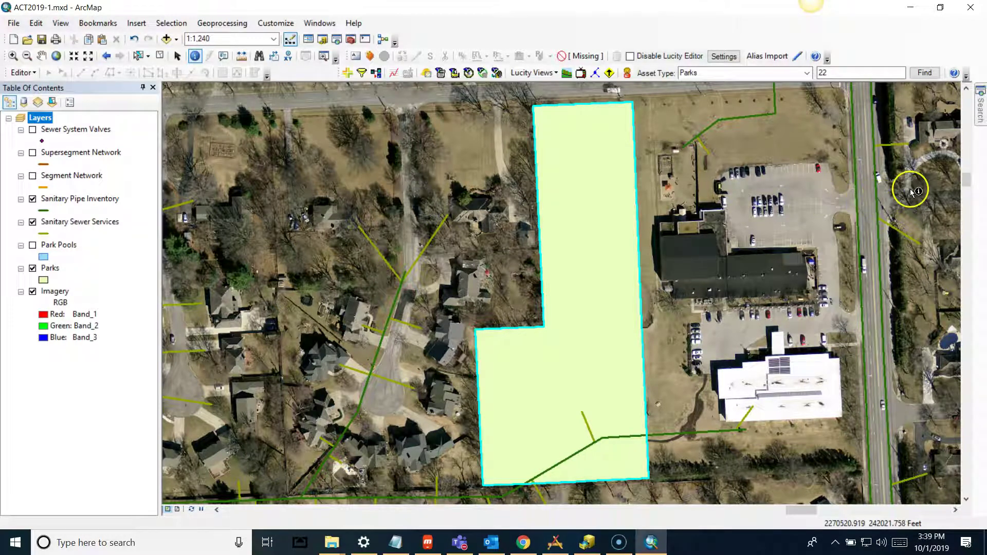
# Step: Open the Lucity GIS toolbar's web help and look through the Analyst Tools descriptions
pyautogui.click(954, 74)
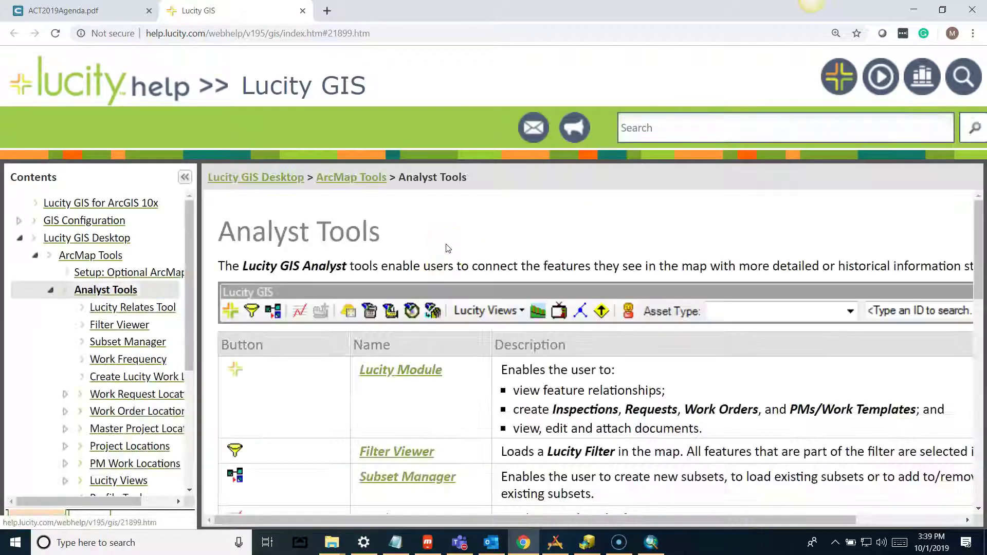
pyautogui.scroll(-15, 484, 263)
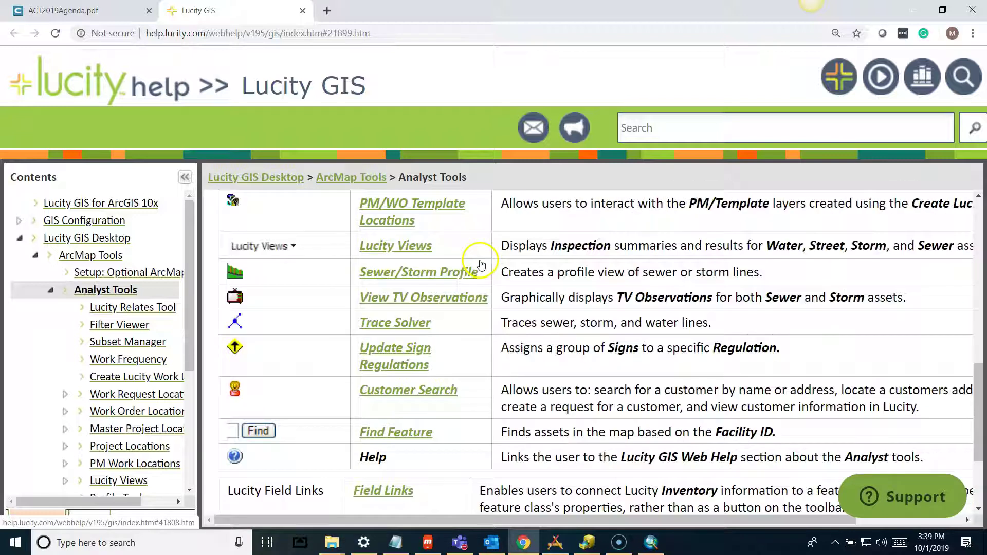
pyautogui.scroll(12, 447, 311)
pyautogui.scroll(3, 447, 310)
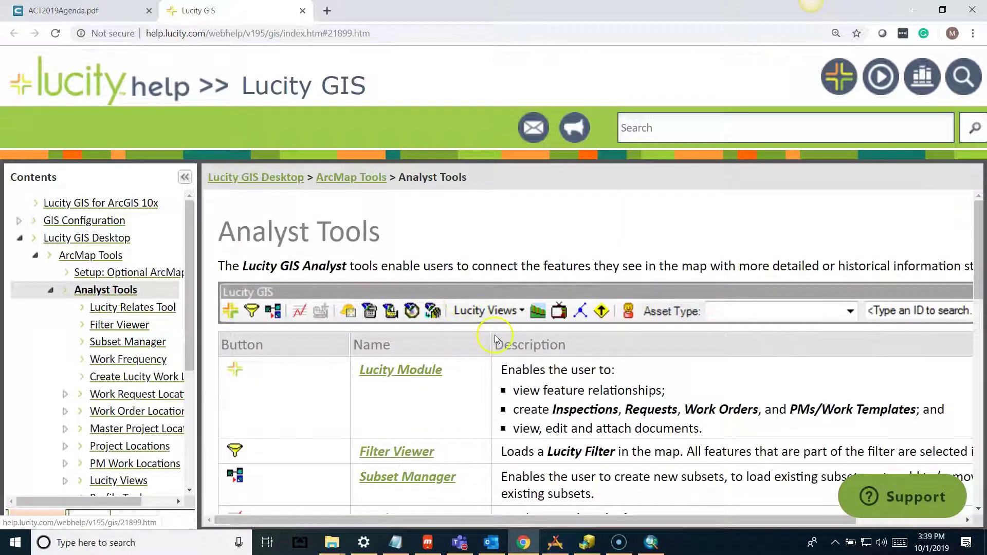